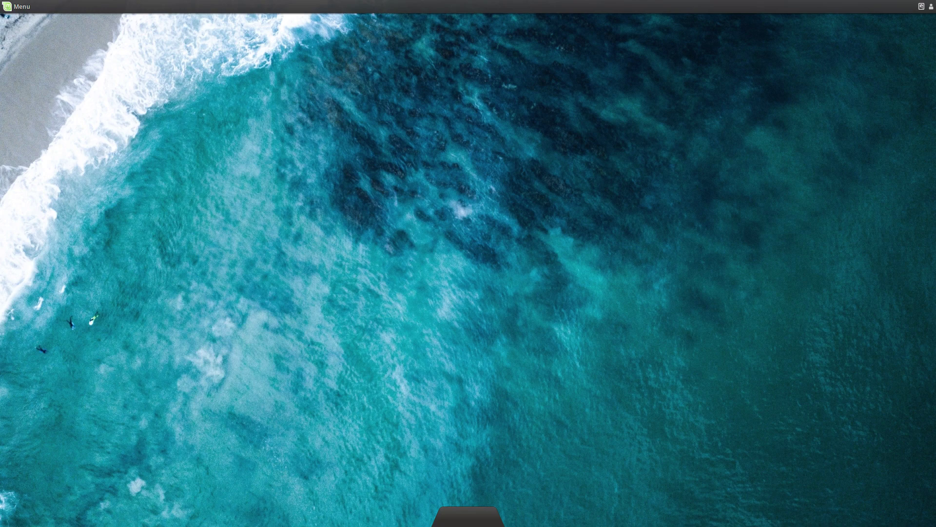
Reposition the Mint 19 VM window, interrupt the boot countdown and boot Linux Mint.
{"action": "left_click_drag", "start_coordinate": [448, 95], "coordinate": [532, 74]}
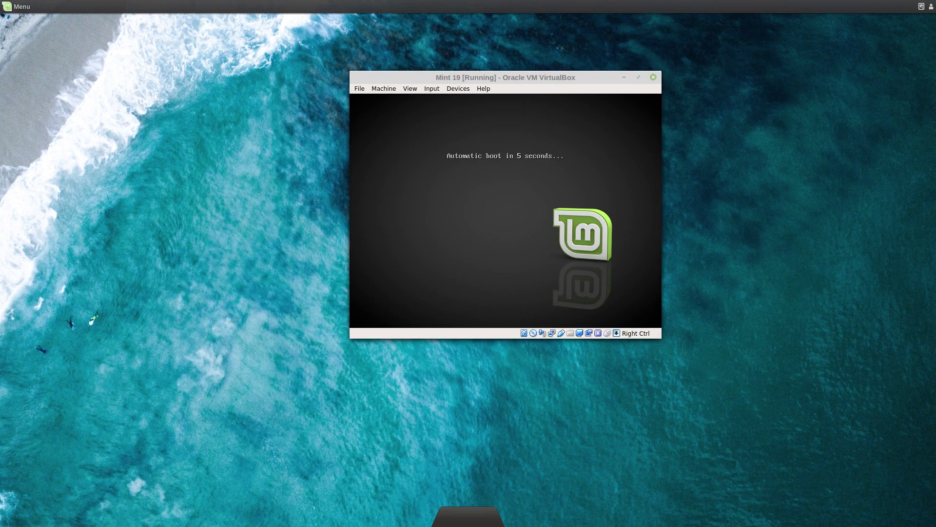
{"action": "key", "text": "Down"}
{"action": "key", "text": "Down"}
{"action": "key", "text": "Up"}
{"action": "key", "text": "Return"}
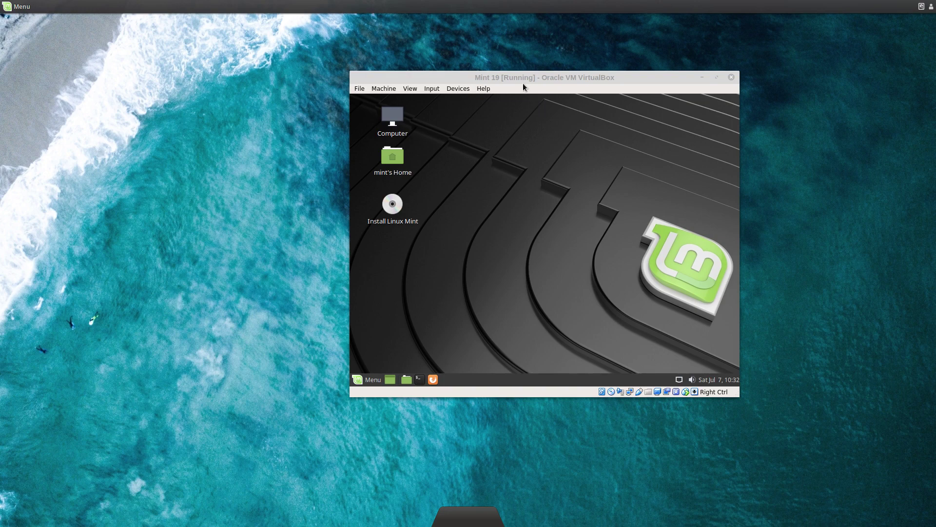
Drag the running VM window up and further to the left.
{"action": "left_click_drag", "start_coordinate": [521, 83], "coordinate": [501, 75]}
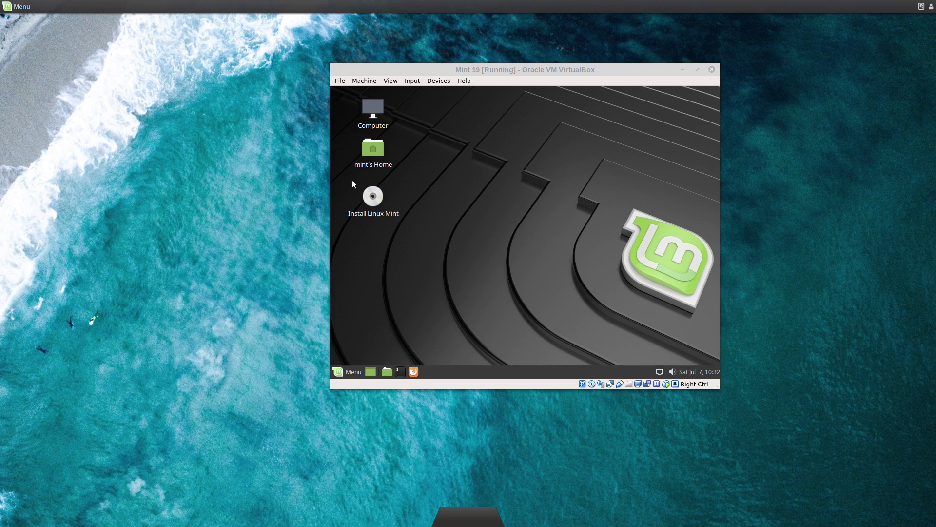
{"action": "left_click_drag", "start_coordinate": [543, 70], "coordinate": [516, 65]}
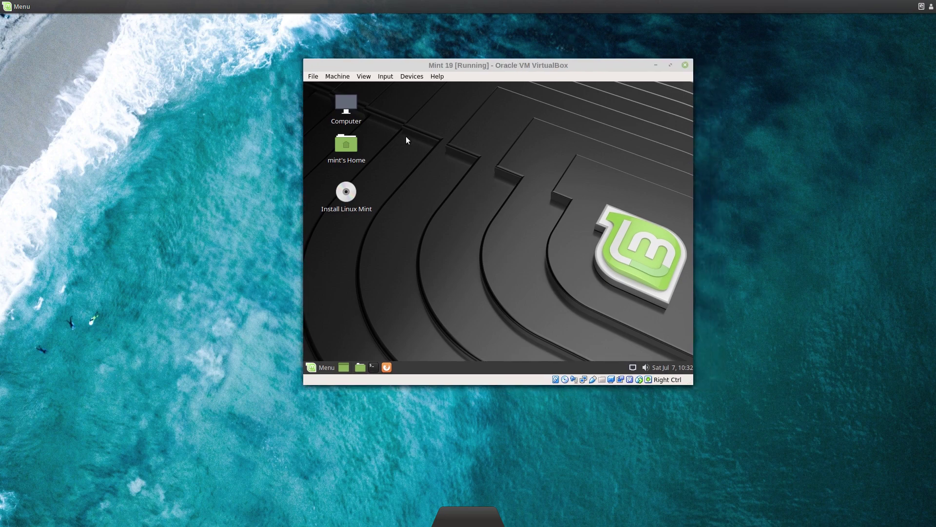
Search 'appear' in the Mint menu and apply the Mint-Y theme in Appearance Preferences.
{"action": "left_click", "coordinate": [315, 367]}
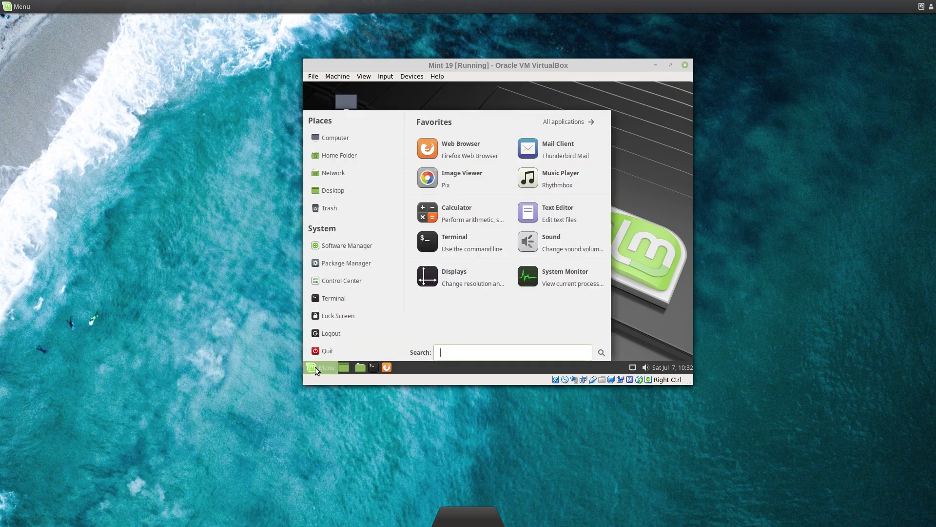
{"action": "type", "text": "calc"}
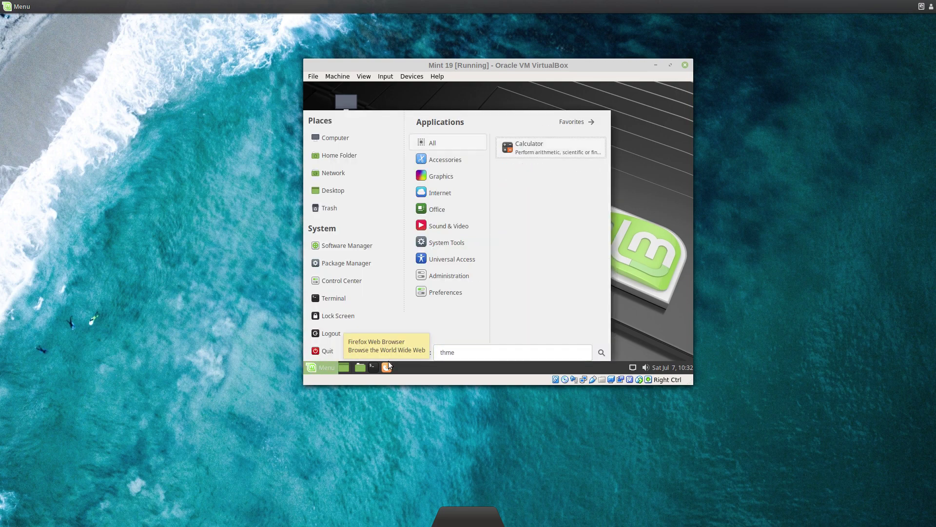
{"action": "key", "text": "BackSpace"}
{"action": "key", "text": "BackSpace"}
{"action": "key", "text": "BackSpace"}
{"action": "key", "text": "BackSpace"}
{"action": "type", "text": "appear"}
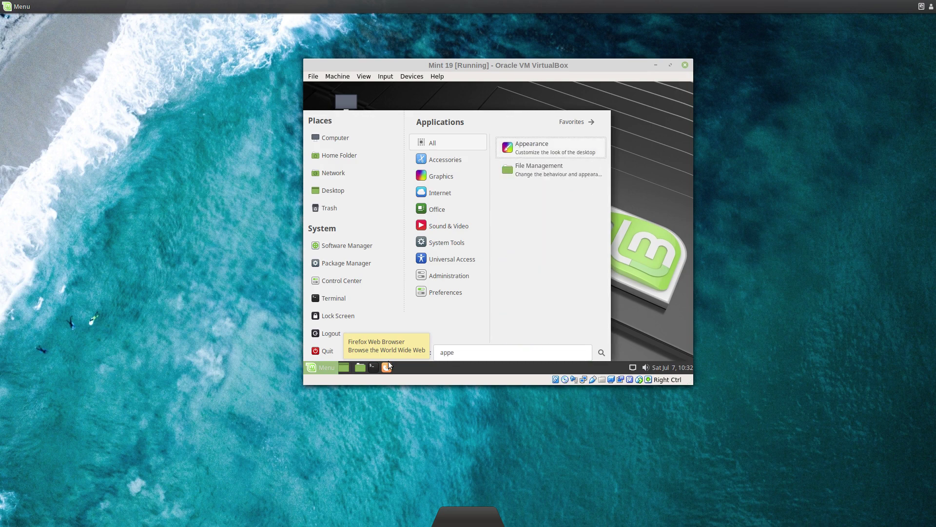
{"action": "key", "text": "Return"}
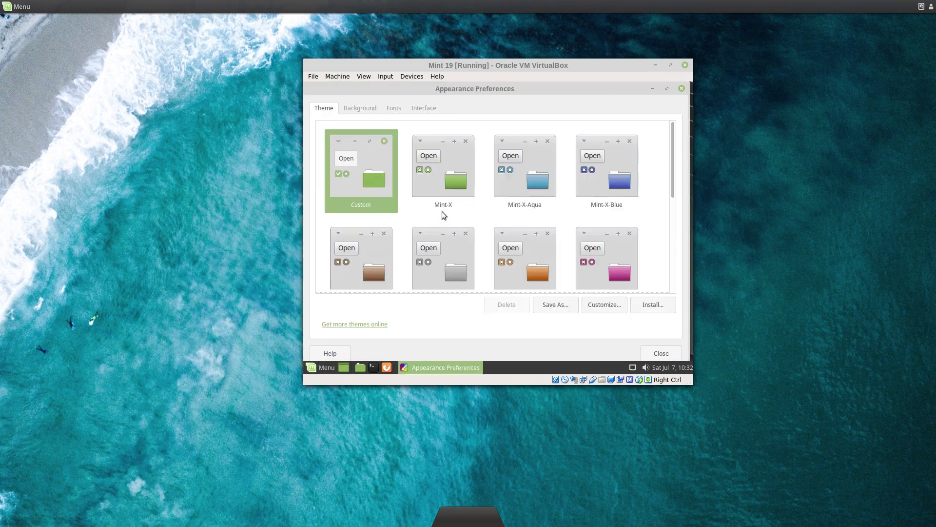
{"action": "scroll", "coordinate": [433, 212], "scroll_direction": "down", "scroll_amount": 1}
{"action": "scroll", "coordinate": [432, 211], "scroll_direction": "up", "scroll_amount": 1}
{"action": "scroll", "coordinate": [498, 197], "scroll_direction": "down", "scroll_amount": 1}
{"action": "scroll", "coordinate": [498, 198], "scroll_direction": "down", "scroll_amount": 5}
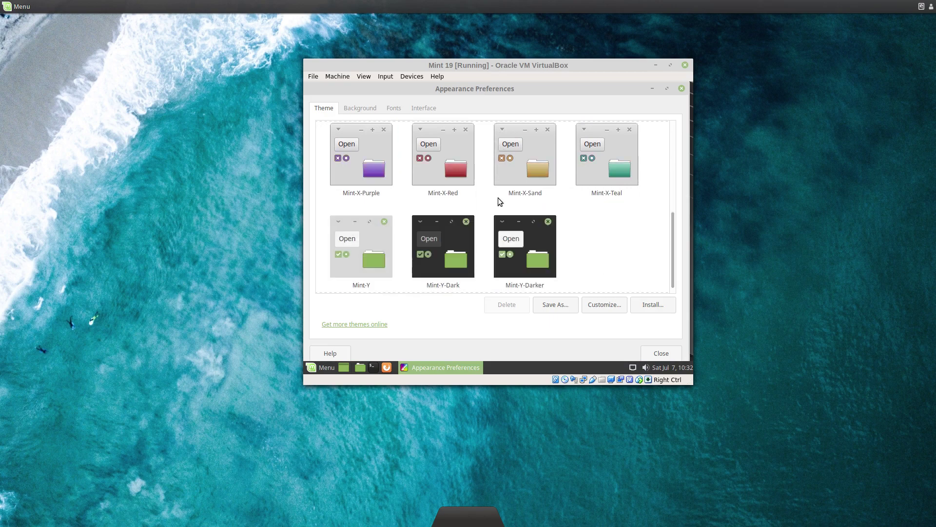
{"action": "left_click", "coordinate": [379, 241]}
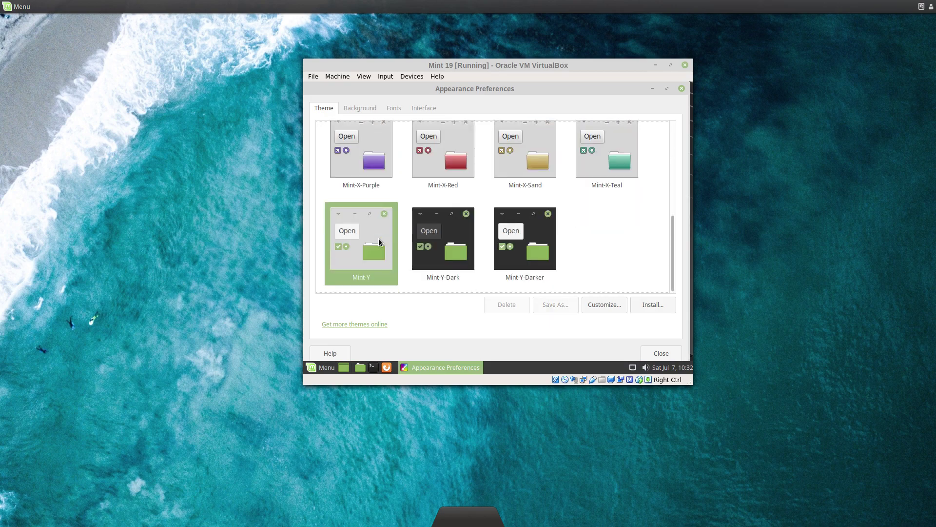
Set the ocean-wave picture as the desktop background.
{"action": "left_click", "coordinate": [364, 107]}
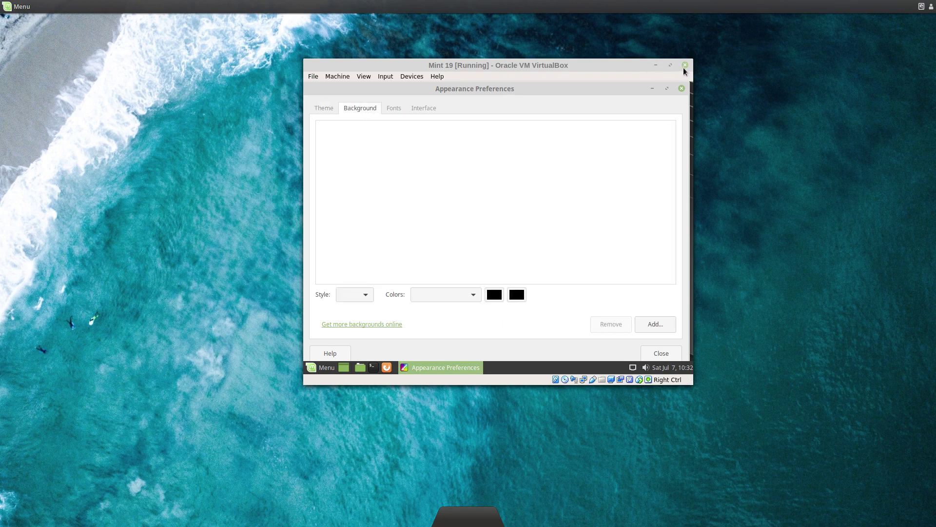
{"action": "left_click_drag", "start_coordinate": [639, 69], "coordinate": [640, 71]}
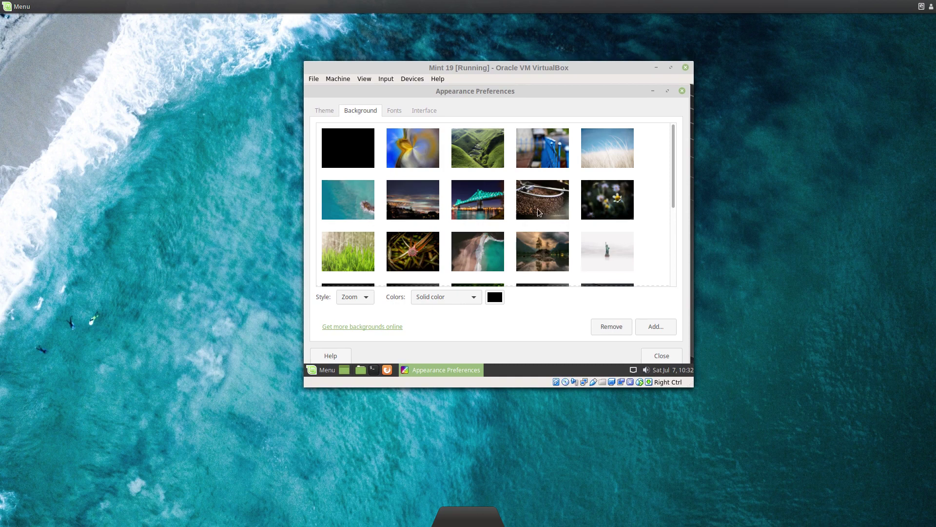
{"action": "scroll", "coordinate": [537, 210], "scroll_direction": "down", "scroll_amount": 2}
{"action": "scroll", "coordinate": [536, 209], "scroll_direction": "down", "scroll_amount": 3}
{"action": "scroll", "coordinate": [537, 209], "scroll_direction": "up", "scroll_amount": 5}
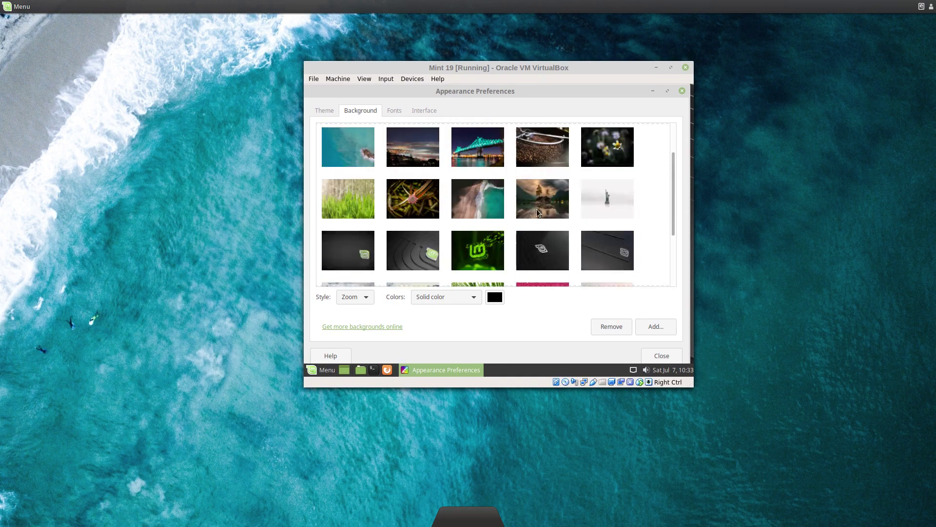
{"action": "scroll", "coordinate": [537, 208], "scroll_direction": "down", "scroll_amount": 5}
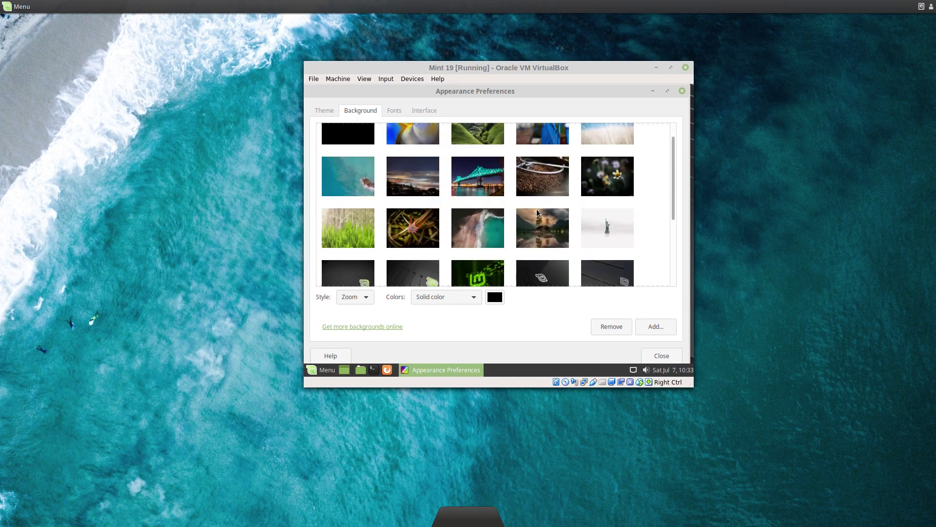
{"action": "left_click", "coordinate": [467, 260]}
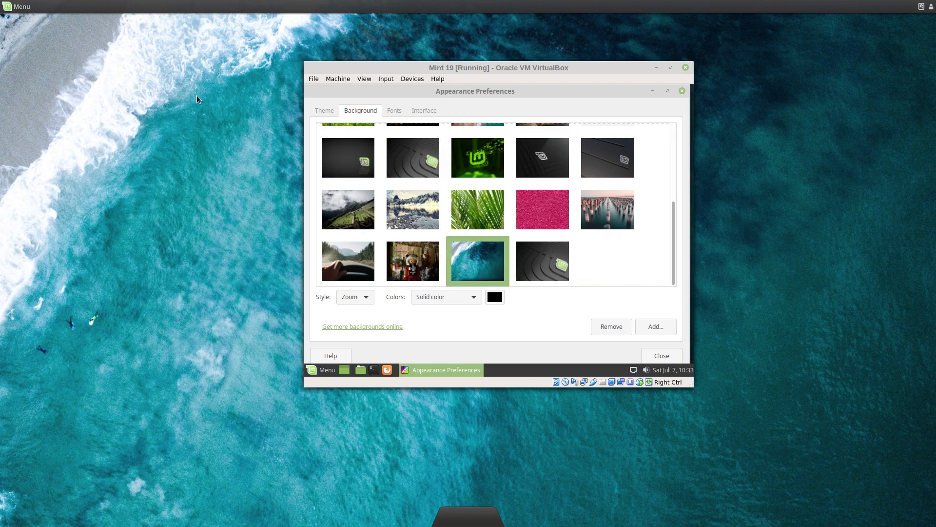
Maximise Appearance Preferences, review the Fonts and Interface tabs, then close it.
{"action": "left_click_drag", "start_coordinate": [592, 85], "coordinate": [582, 114]}
{"action": "left_click", "coordinate": [657, 121]}
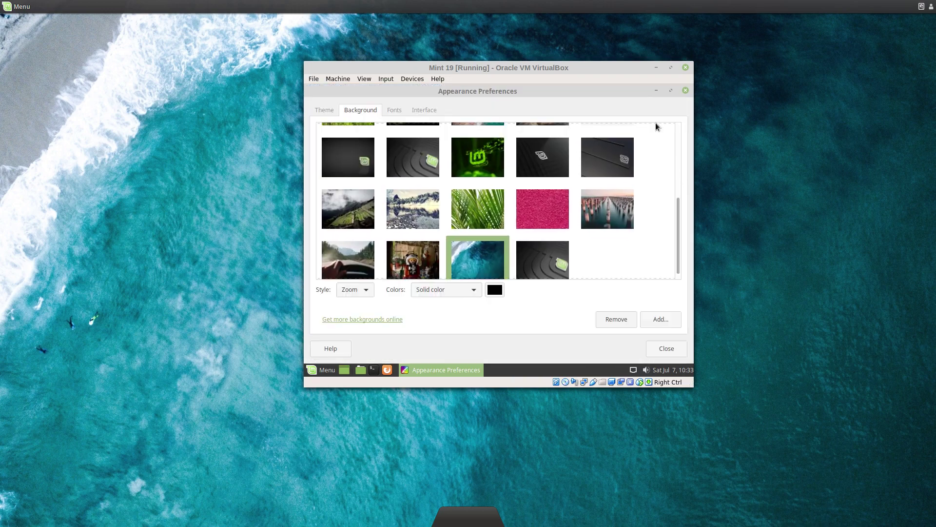
{"action": "scroll", "coordinate": [487, 251], "scroll_direction": "up", "scroll_amount": 5}
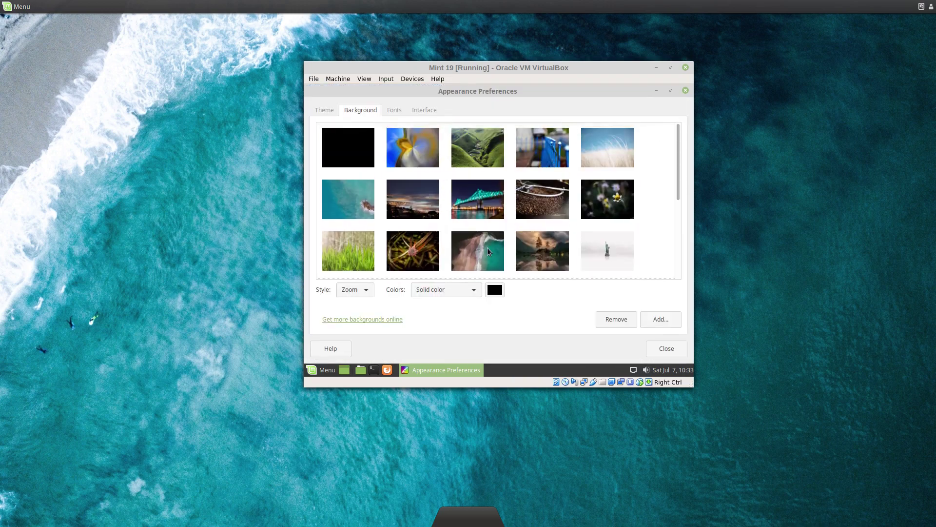
{"action": "left_click", "coordinate": [395, 110]}
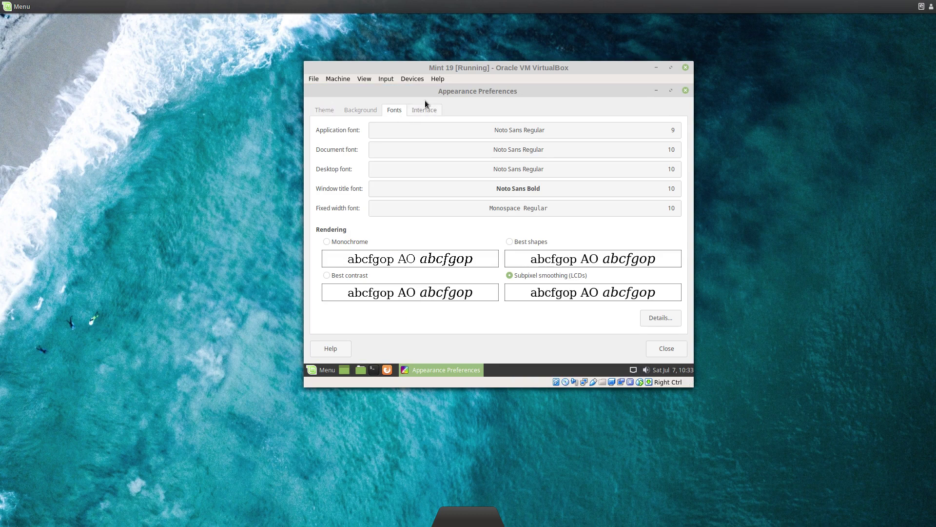
{"action": "left_click", "coordinate": [421, 110]}
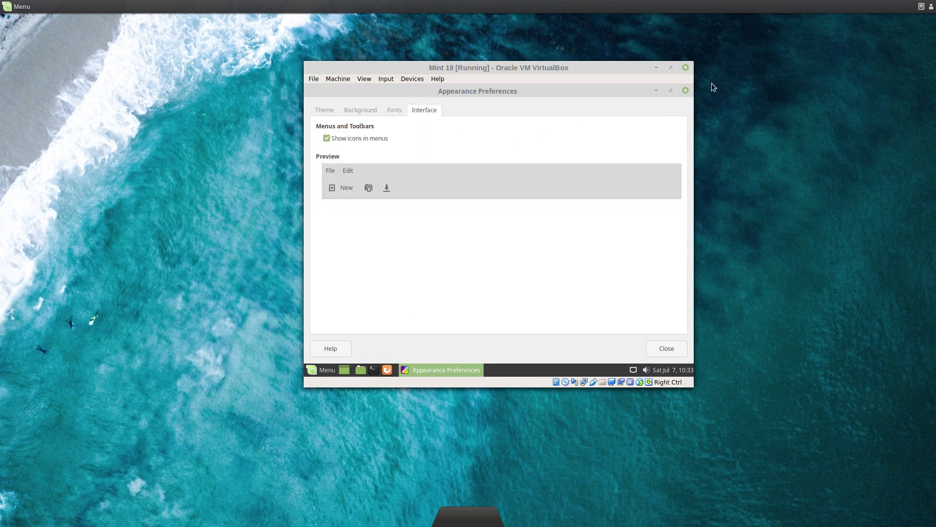
{"action": "left_click", "coordinate": [685, 91]}
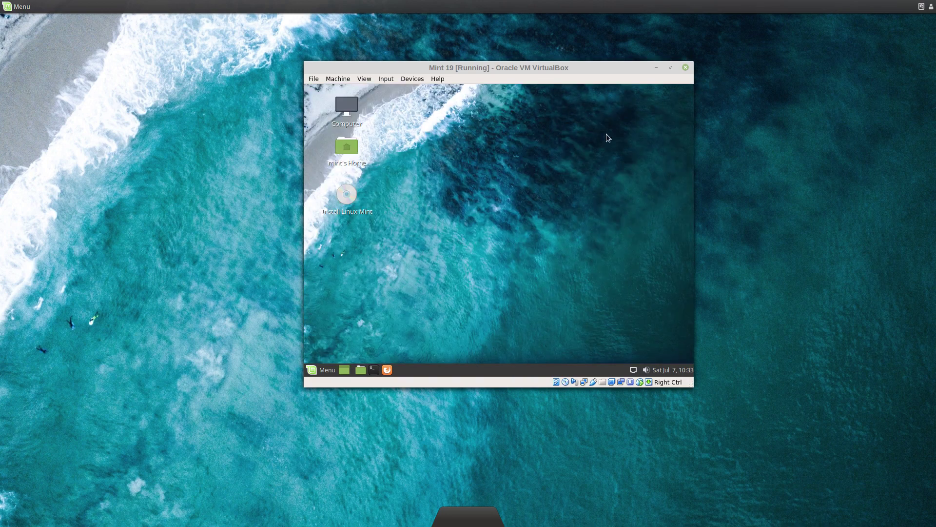
Launch the Linux Mint installer with English language and the English (UK) keyboard.
{"action": "double_click", "coordinate": [340, 202]}
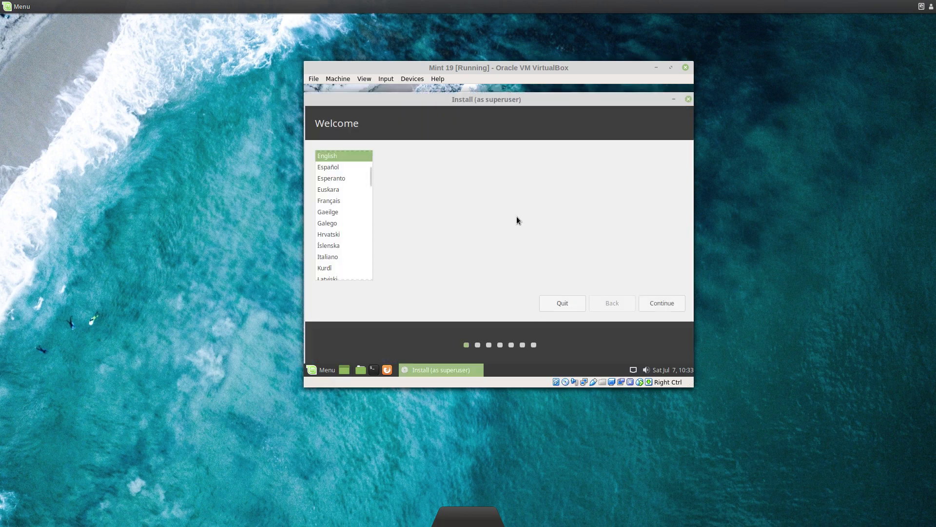
{"action": "left_click", "coordinate": [658, 301]}
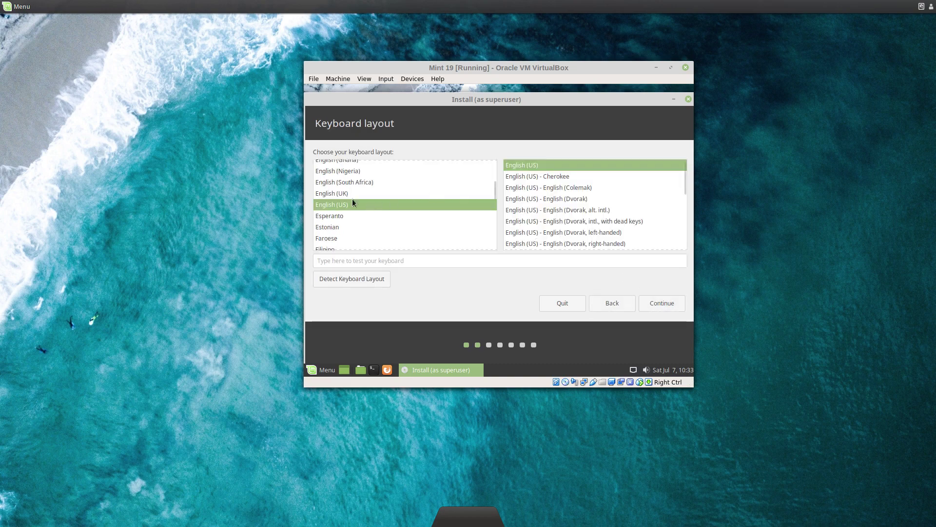
{"action": "left_click", "coordinate": [344, 194]}
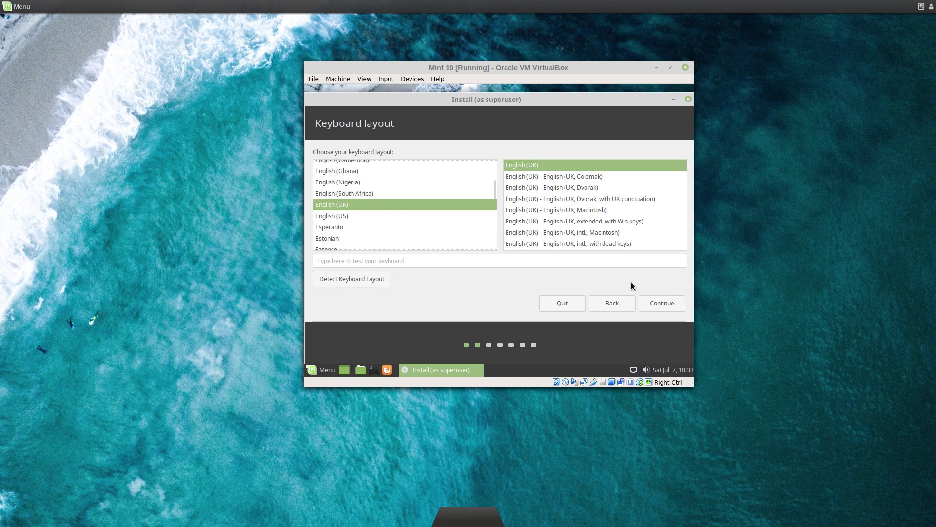
{"action": "left_click", "coordinate": [651, 302]}
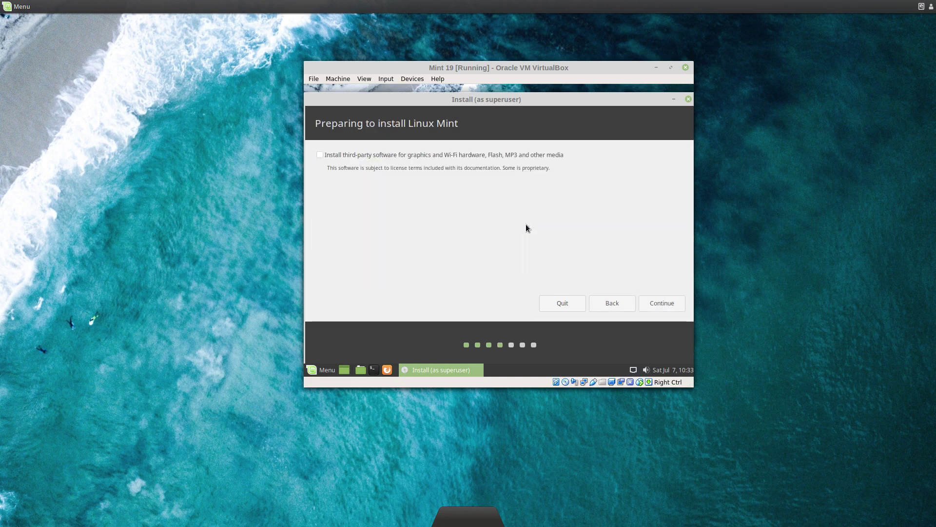
Include third-party software and install by erasing the whole disk, confirming the partition changes.
{"action": "left_click", "coordinate": [490, 154]}
{"action": "left_click", "coordinate": [643, 300]}
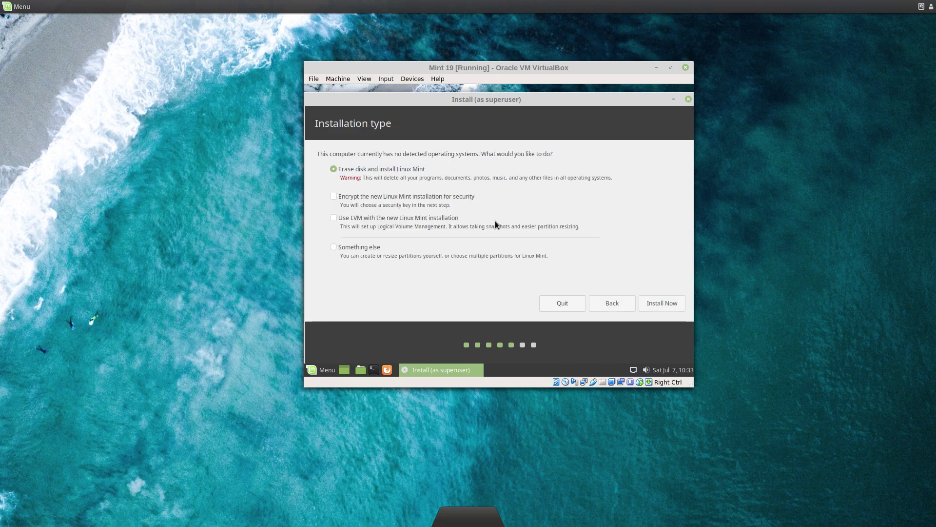
{"action": "left_click", "coordinate": [663, 303]}
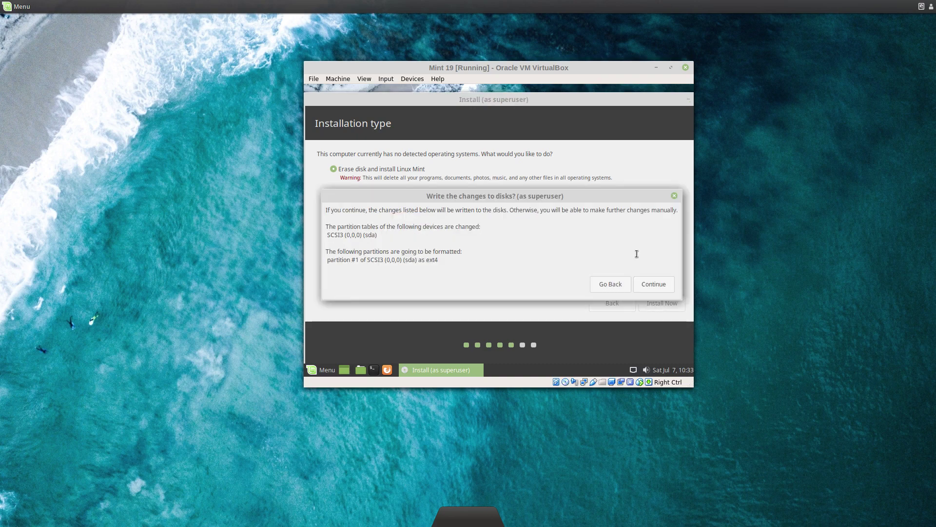
{"action": "left_click", "coordinate": [654, 284]}
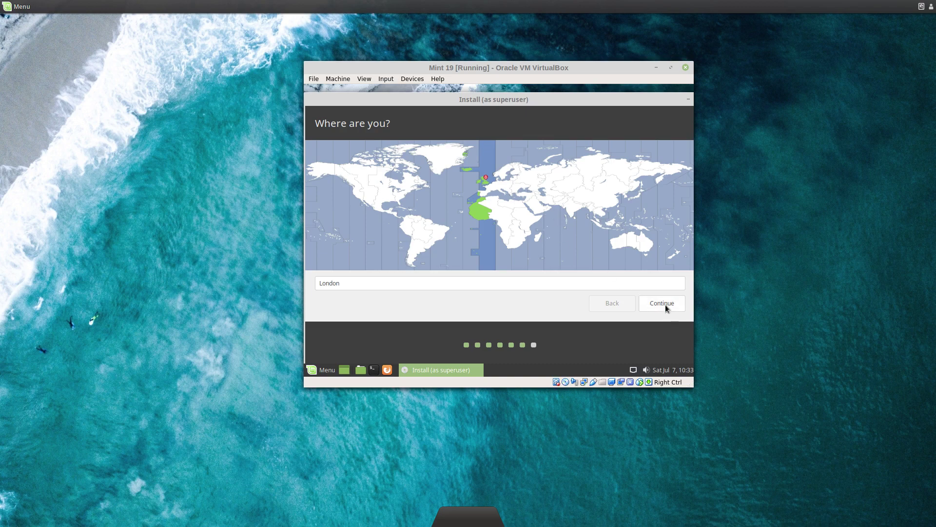
Accept London as the location and enter the user's full name.
{"action": "left_click", "coordinate": [659, 300]}
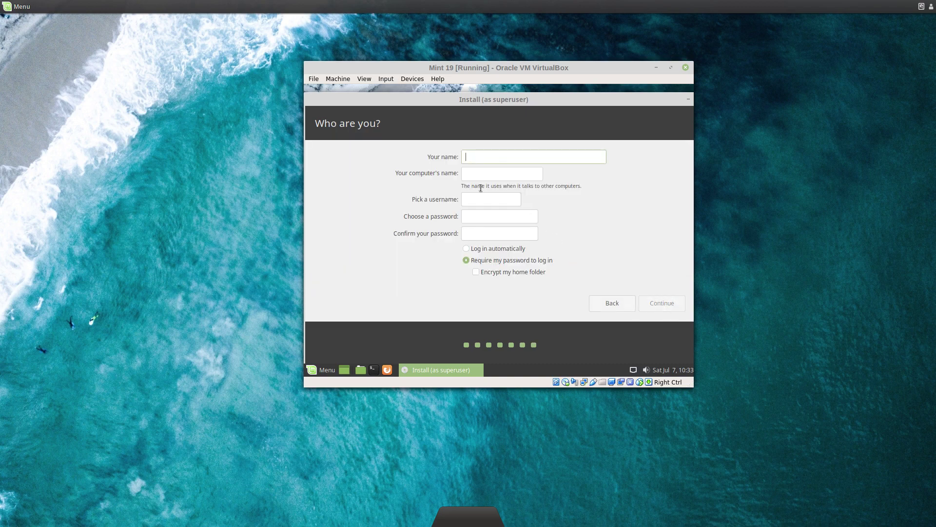
{"action": "type", "text": "Hamish McIntyre-Bhatty"}
{"action": "key", "text": "Tab"}
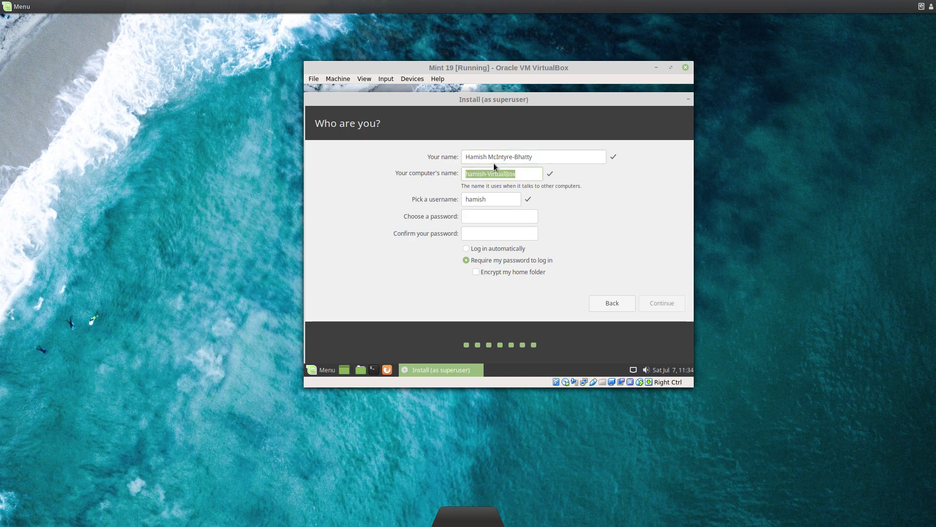
{"action": "key", "text": "Tab"}
Enter and confirm the account password, enable automatic login, and start installing.
{"action": "type", "text": "******"}
{"action": "key", "text": "Tab"}
{"action": "type", "text": "******"}
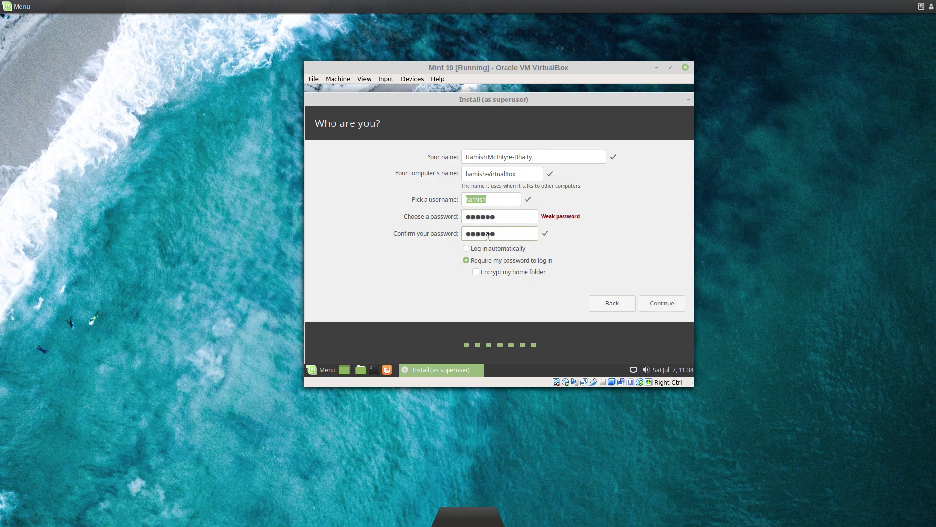
{"action": "left_click", "coordinate": [467, 249]}
{"action": "left_click", "coordinate": [662, 308]}
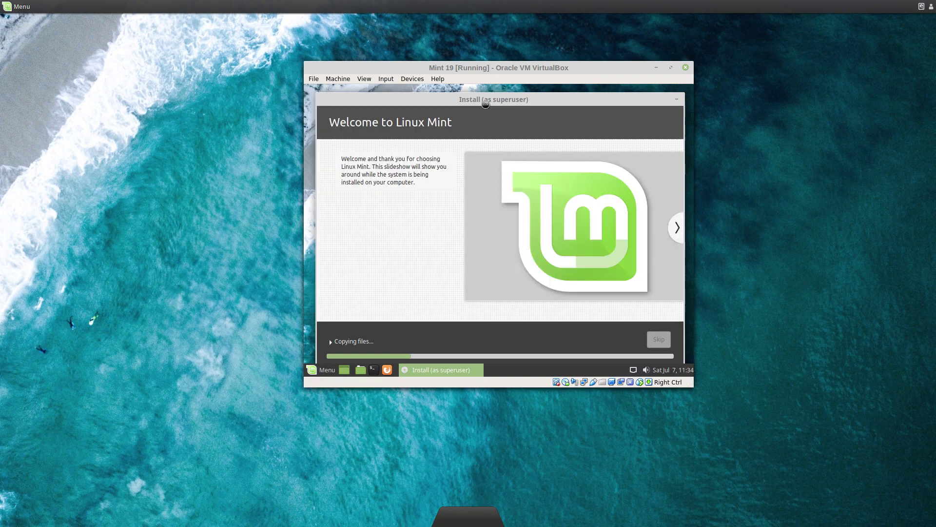
Move the installer window up and left while files copy.
{"action": "left_click_drag", "start_coordinate": [480, 97], "coordinate": [477, 88]}
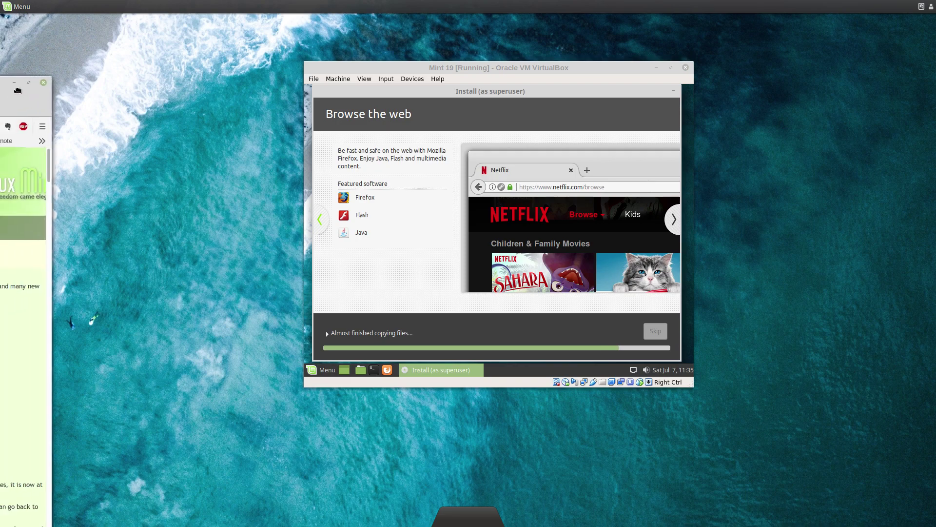
Move the Firefox window aside and refocus the VM until installation completes.
{"action": "mouse_move", "coordinate": [3, 88]}
{"action": "left_click_drag", "start_coordinate": [2, 88], "coordinate": [0, 87]}
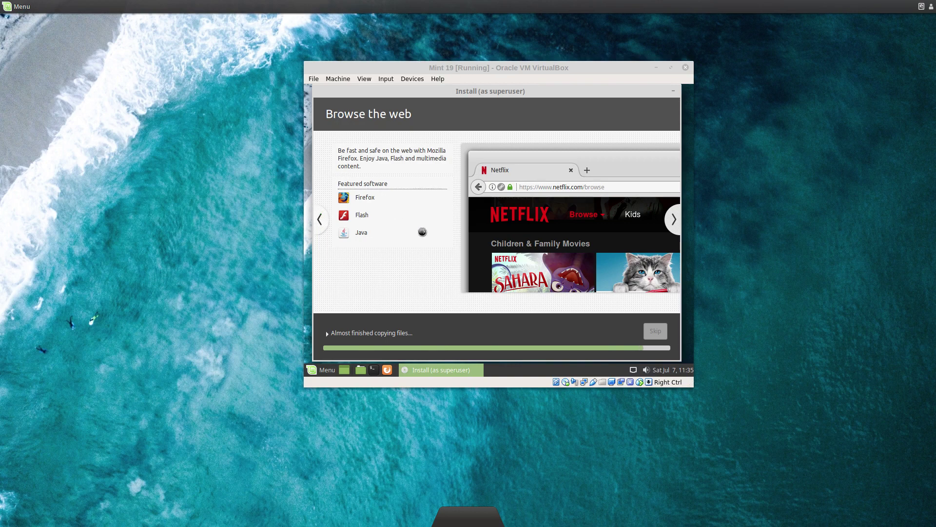
{"action": "left_click", "coordinate": [451, 245]}
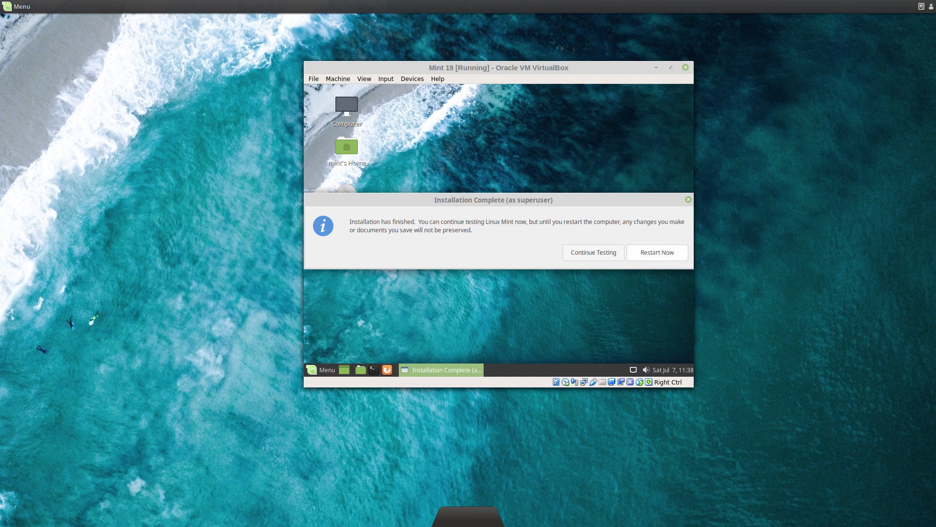
Restart now, confirm the installation medium is removed, and reposition the VM window.
{"action": "key", "text": "Return"}
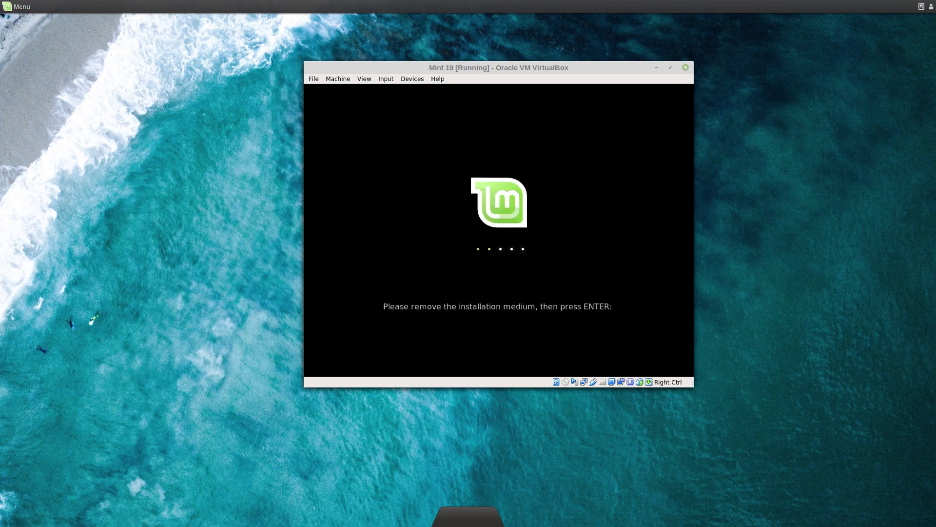
{"action": "key", "text": "Return"}
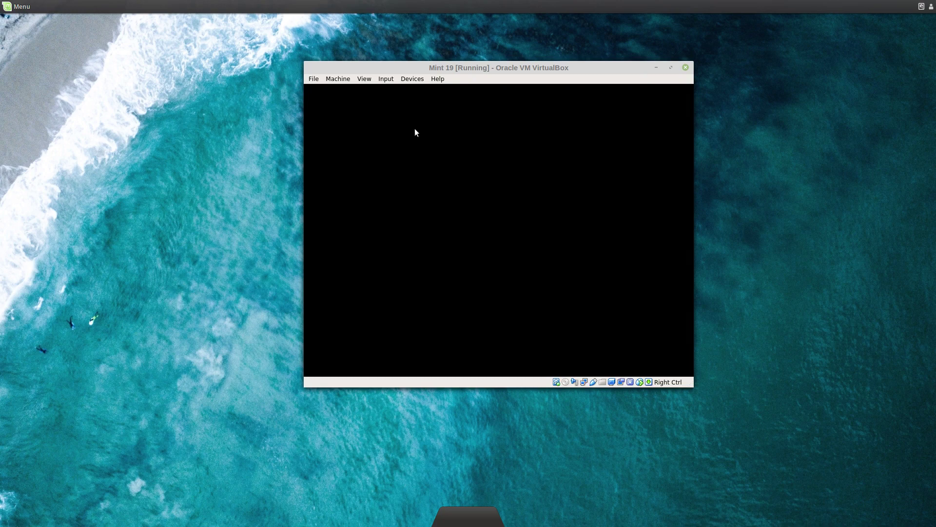
{"action": "left_click_drag", "start_coordinate": [458, 68], "coordinate": [429, 57]}
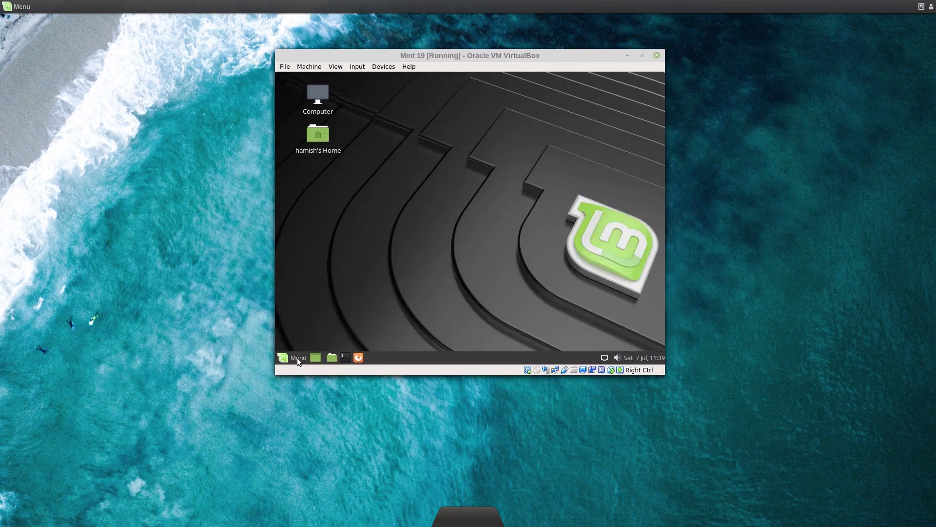
Open and dismiss the Mint menu, then view Welcome's First Steps section.
{"action": "left_click", "coordinate": [297, 358]}
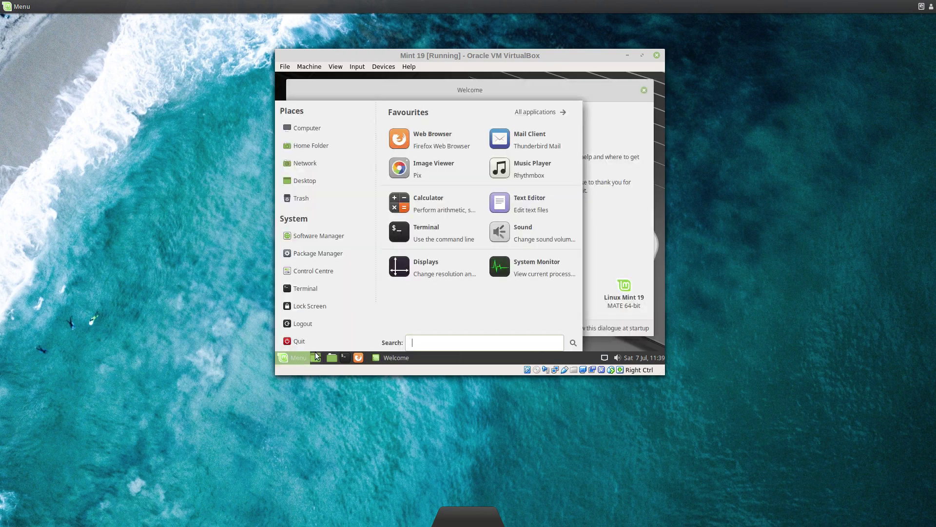
{"action": "left_click", "coordinate": [619, 133]}
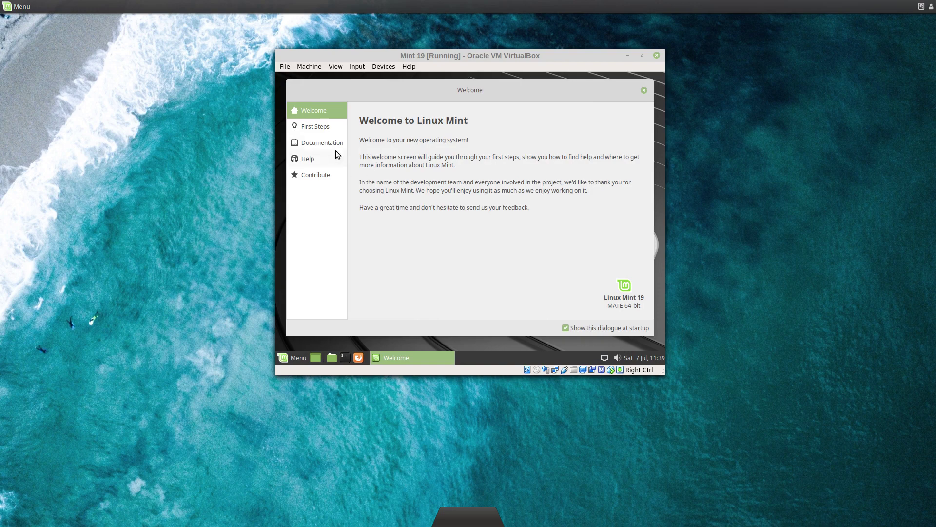
{"action": "left_click", "coordinate": [329, 128]}
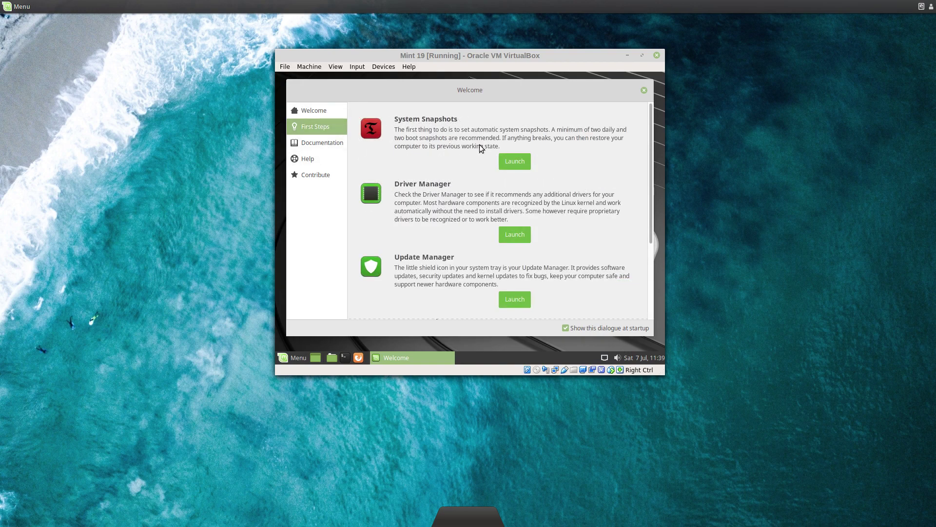
{"action": "scroll", "coordinate": [456, 218], "scroll_direction": "down", "scroll_amount": 5}
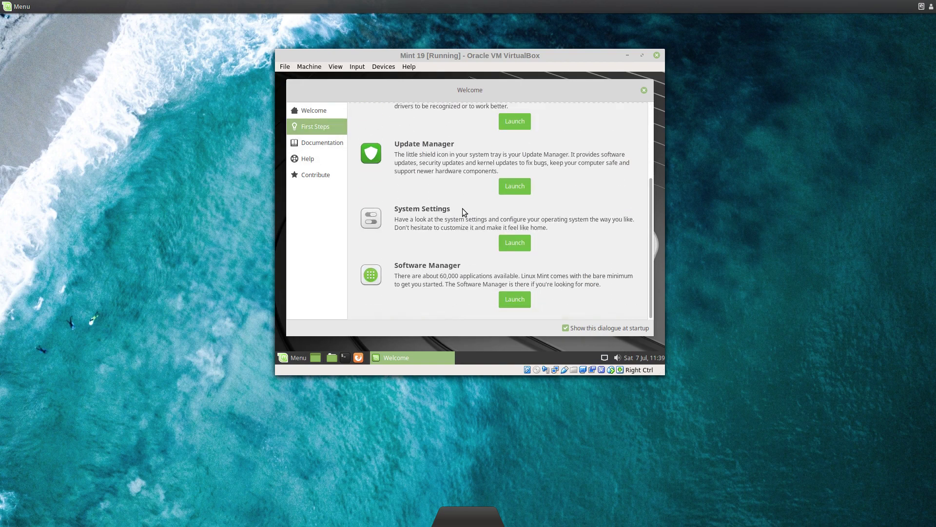
{"action": "scroll", "coordinate": [462, 209], "scroll_direction": "up", "scroll_amount": 5}
{"action": "scroll", "coordinate": [466, 180], "scroll_direction": "down", "scroll_amount": 4}
Browse Documentation, Help and Contribute, close Welcome, and launch a terminal.
{"action": "left_click", "coordinate": [306, 144]}
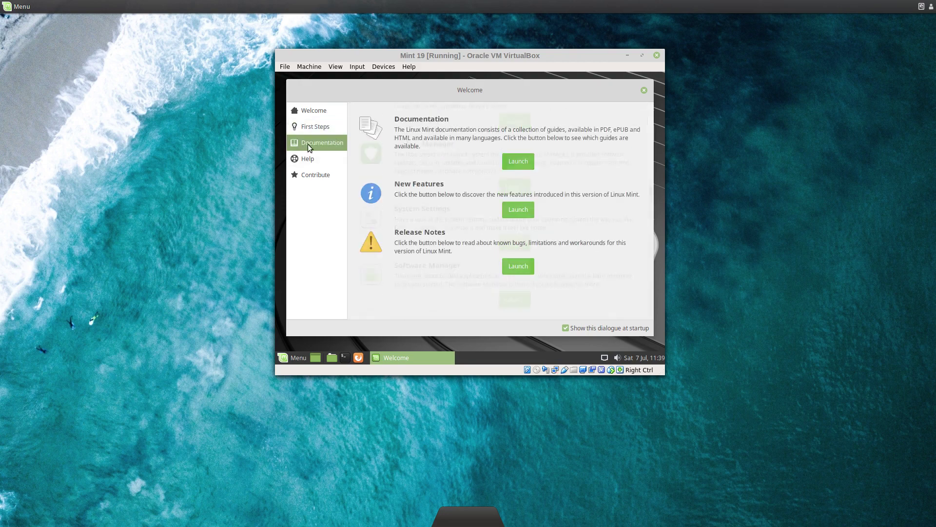
{"action": "left_click", "coordinate": [304, 160]}
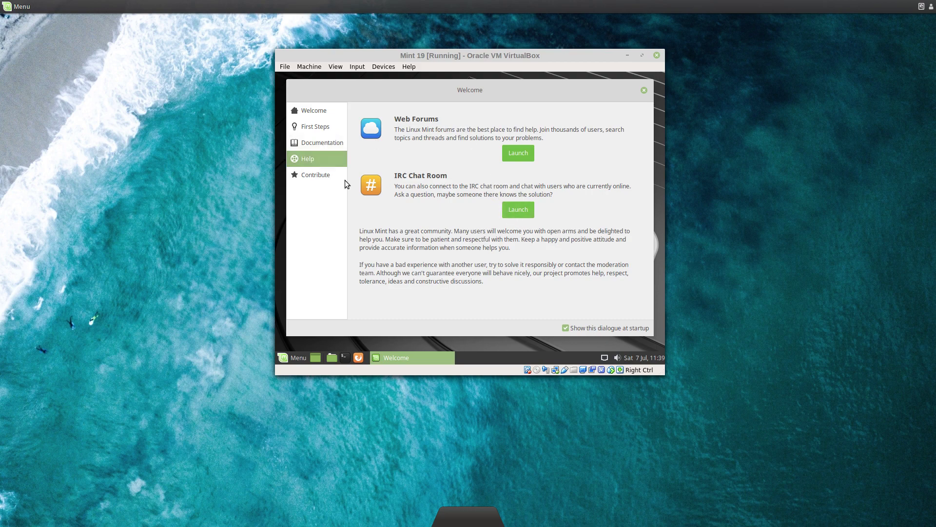
{"action": "left_click", "coordinate": [318, 171]}
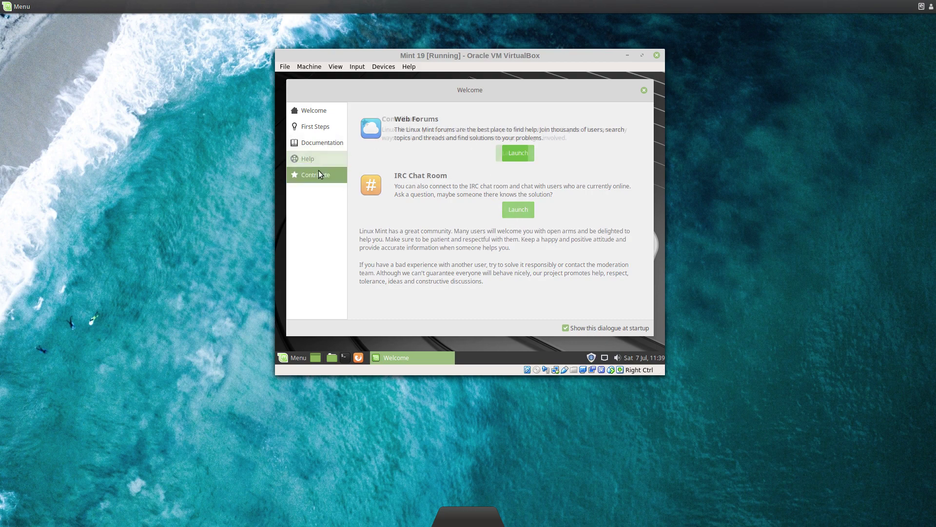
{"action": "left_click", "coordinate": [644, 90]}
{"action": "left_click", "coordinate": [344, 357]}
Refresh the guest's package lists with sudo apt update, entering the administrator password.
{"action": "type", "text": "sudo apt update"}
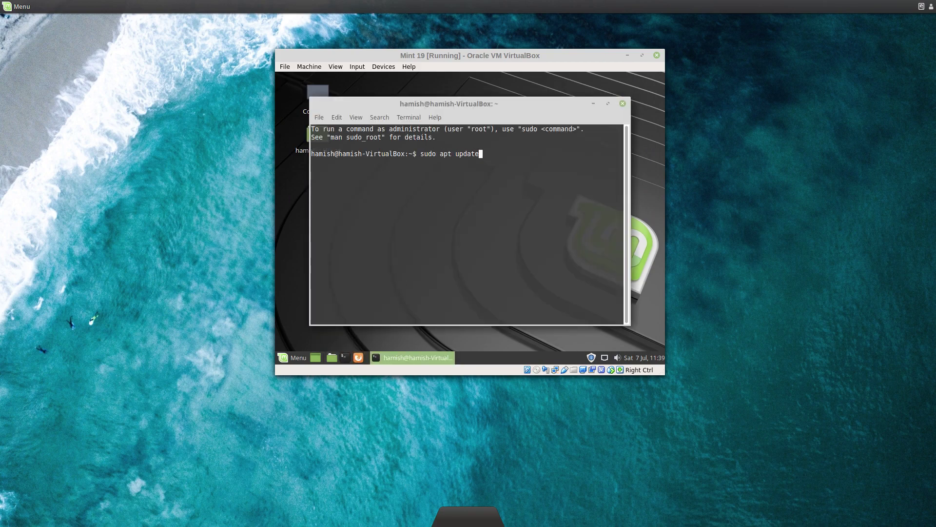
{"action": "key", "text": "Return"}
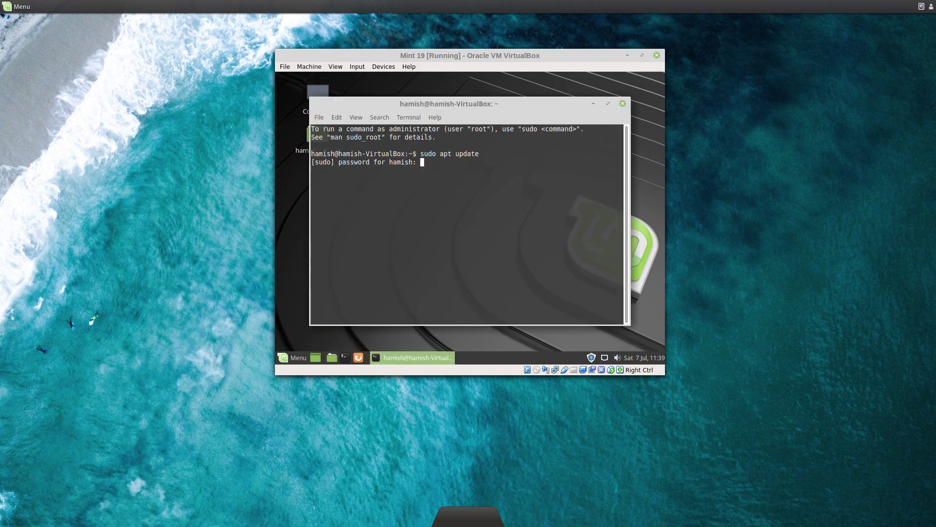
{"action": "key", "text": "Return"}
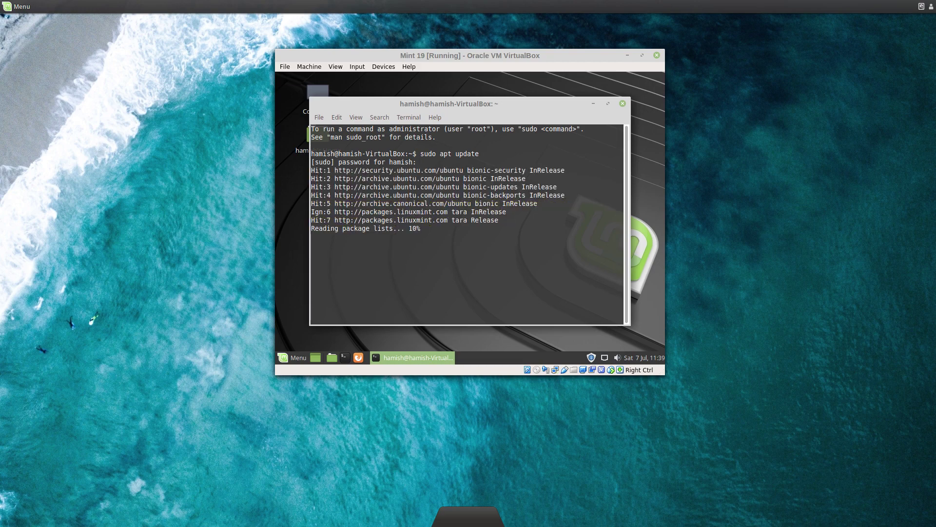
Start upgrading the 161 packages with sudo apt upgrade, up to the continue prompt.
{"action": "type", "text": "sudo apt updat"}
{"action": "key", "text": "BackSpace"}
{"action": "key", "text": "BackSpace"}
{"action": "key", "text": "BackSpace"}
{"action": "type", "text": "grade"}
{"action": "key", "text": "Return"}
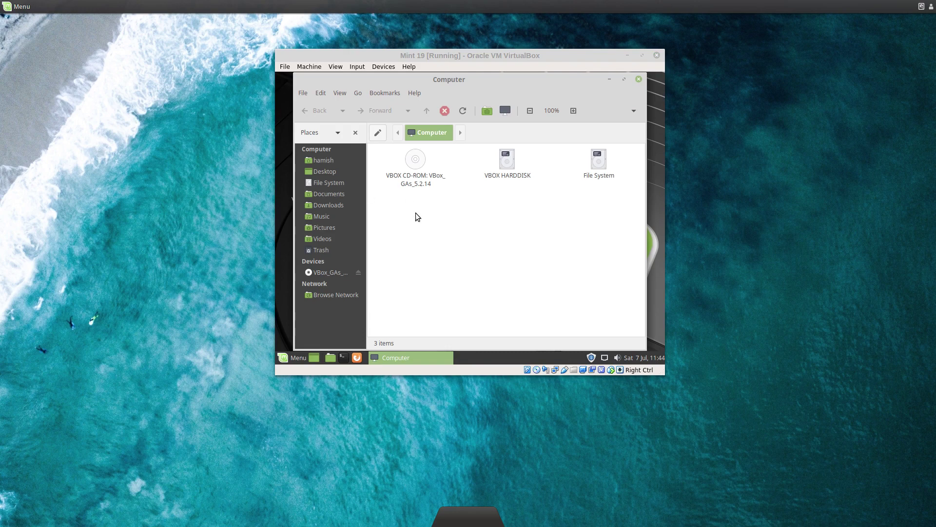
Close the Computer window, switch the VM to full-screen mode, and open the Mint menu.
{"action": "left_click", "coordinate": [638, 79]}
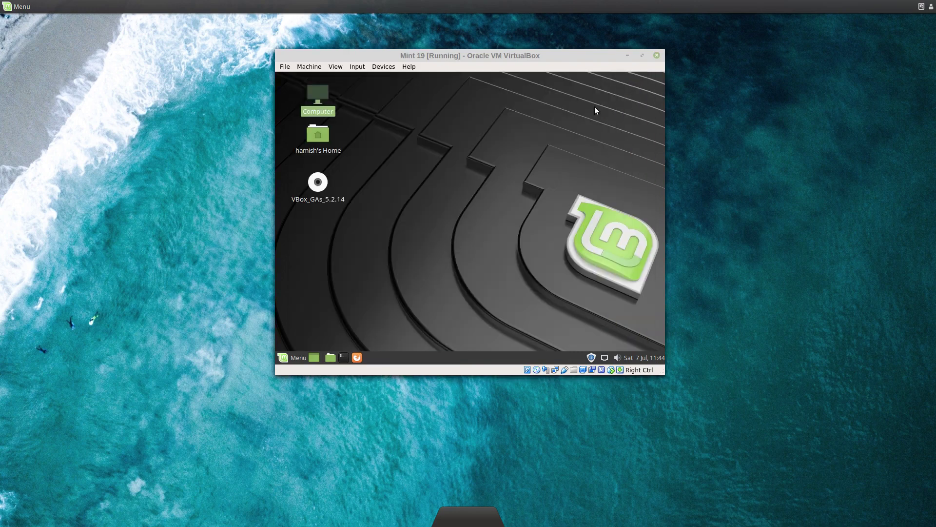
{"action": "left_click", "coordinate": [335, 66]}
{"action": "left_click", "coordinate": [356, 77]}
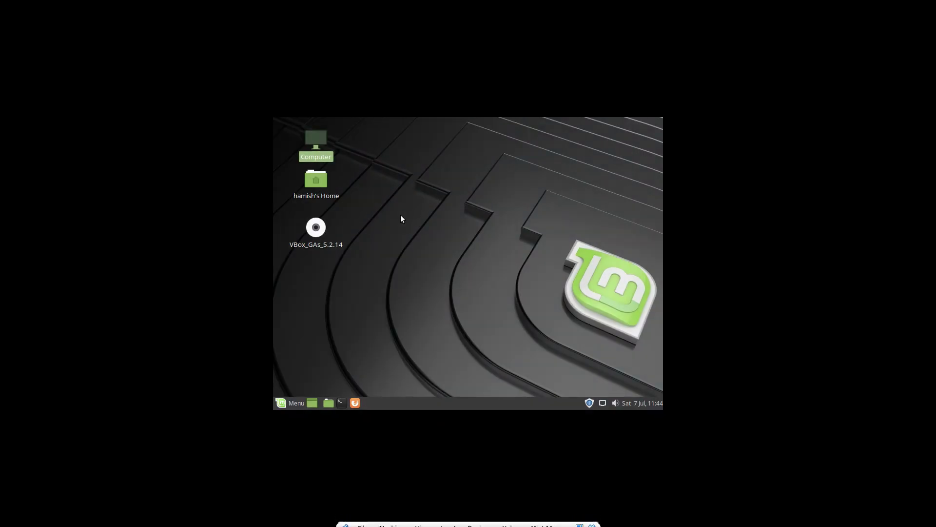
{"action": "left_click", "coordinate": [290, 402]}
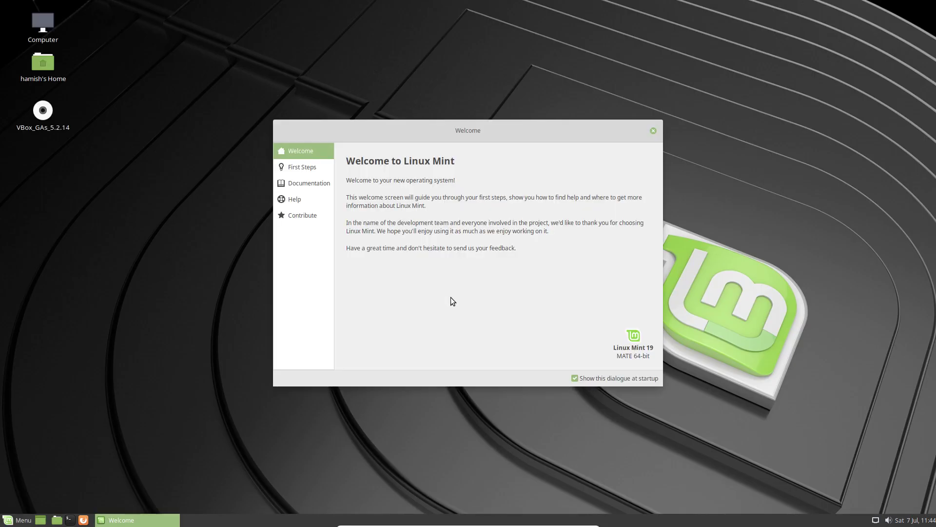
Close the Welcome screen and launch Appearance Preferences by searching 'appe' in the menu.
{"action": "left_click", "coordinate": [653, 131]}
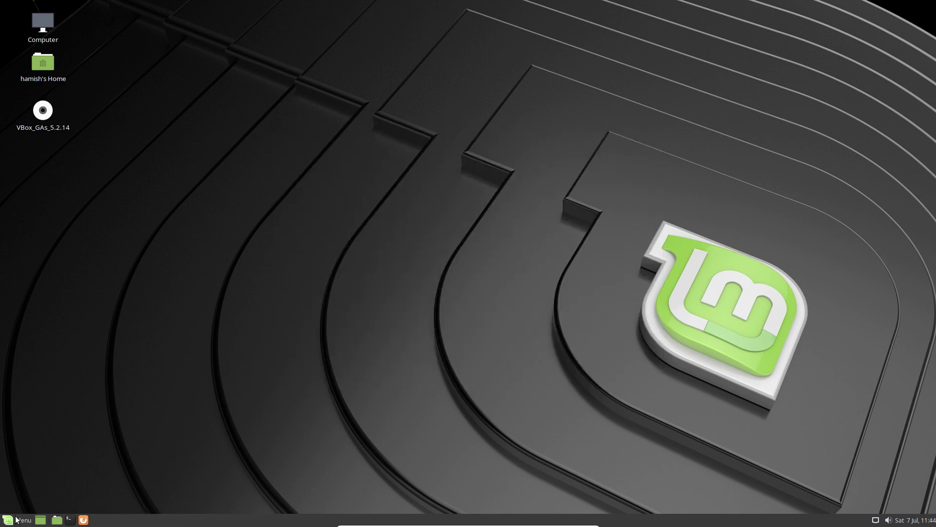
{"action": "left_click", "coordinate": [22, 520]}
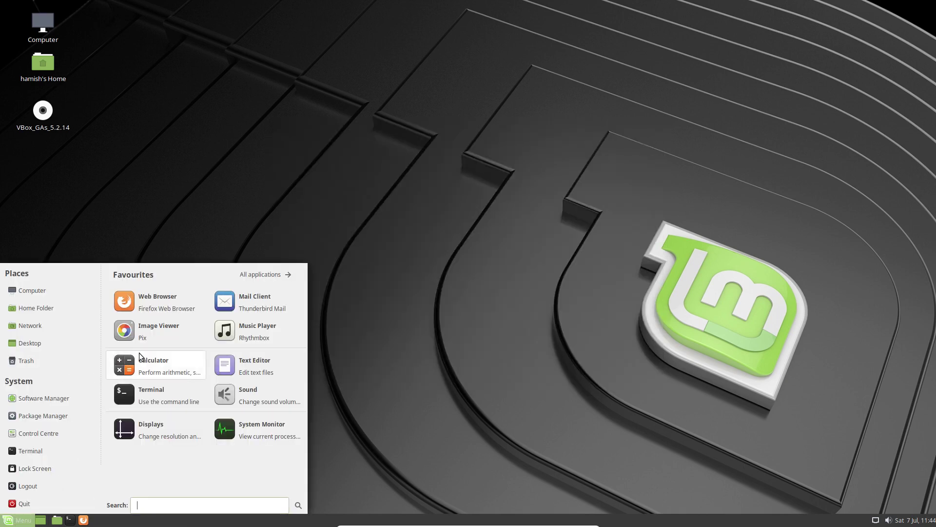
{"action": "left_click", "coordinate": [511, 298]}
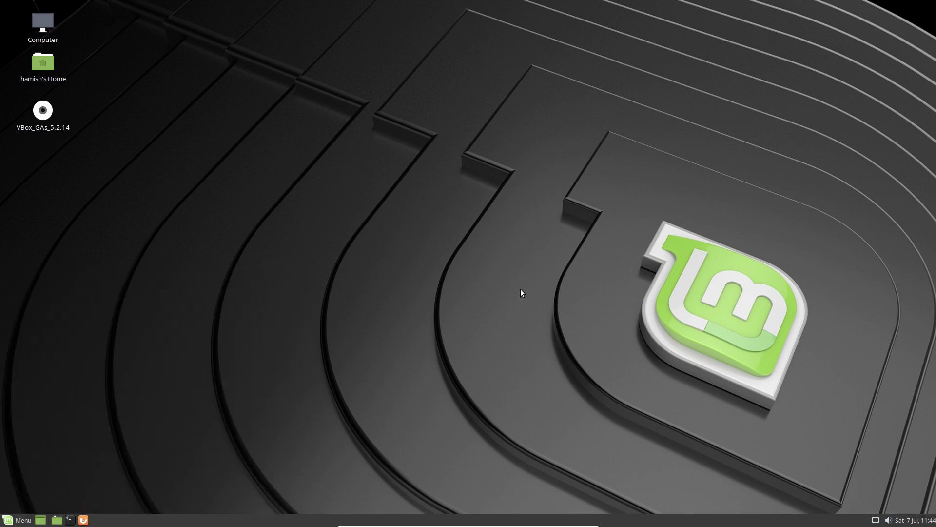
{"action": "left_click", "coordinate": [17, 522]}
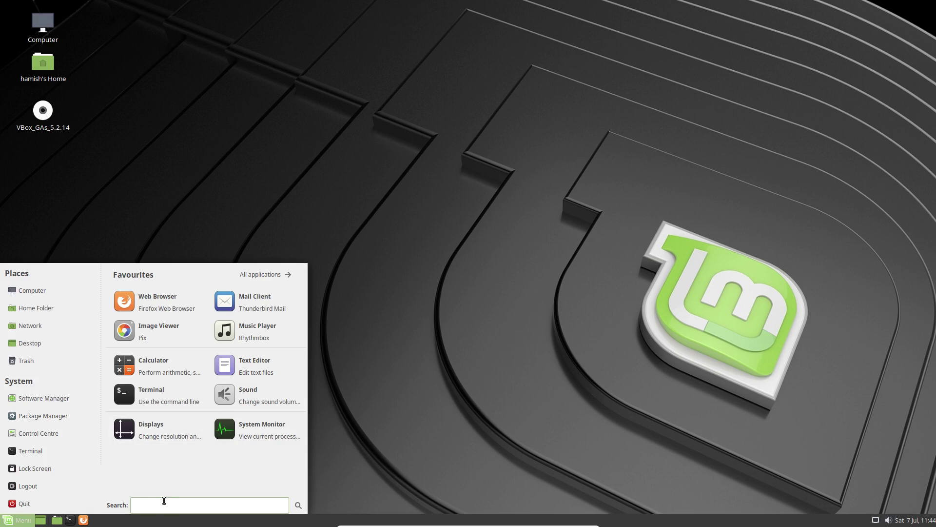
{"action": "type", "text": "appe"}
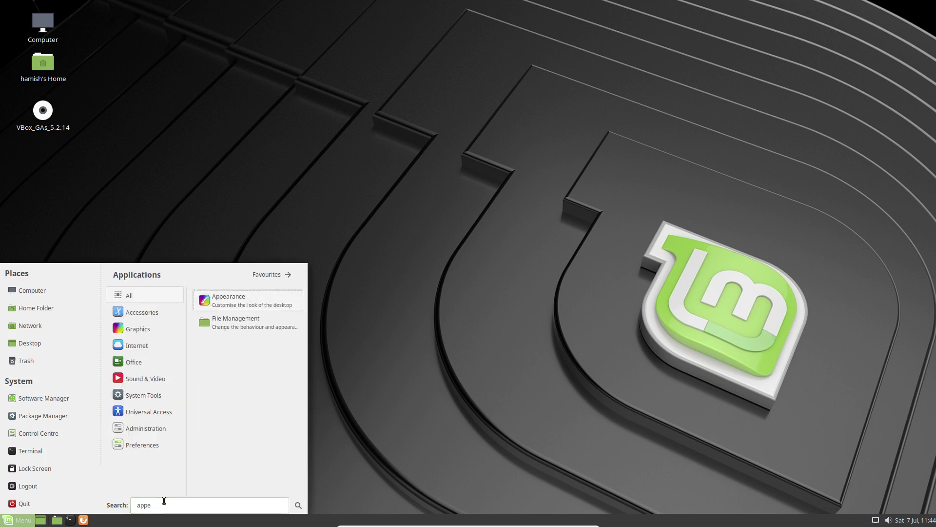
{"action": "key", "text": "Return"}
Try the Mint-X-Orange and Mint-Y-Darker themes, settle on Mint-Y-Dark, then show the wallpapers.
{"action": "scroll", "coordinate": [405, 221], "scroll_direction": "down", "scroll_amount": 5}
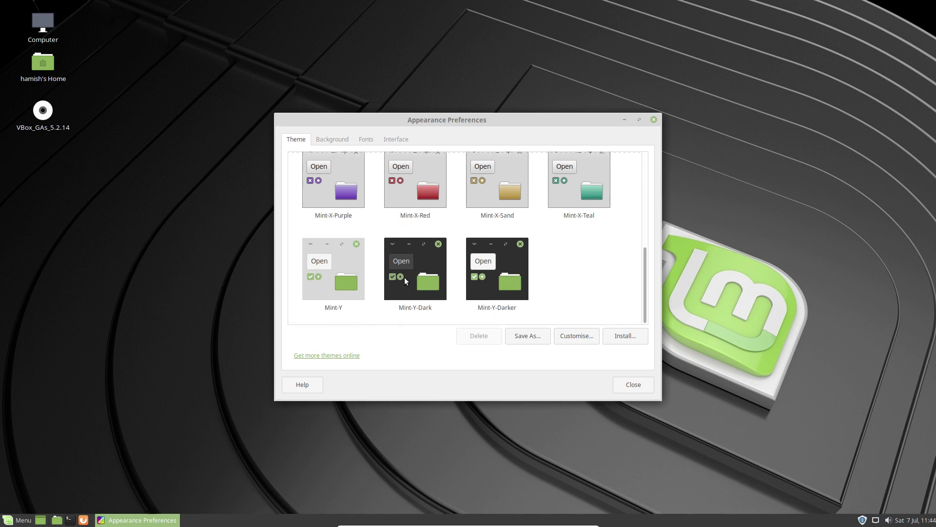
{"action": "left_click", "coordinate": [404, 278]}
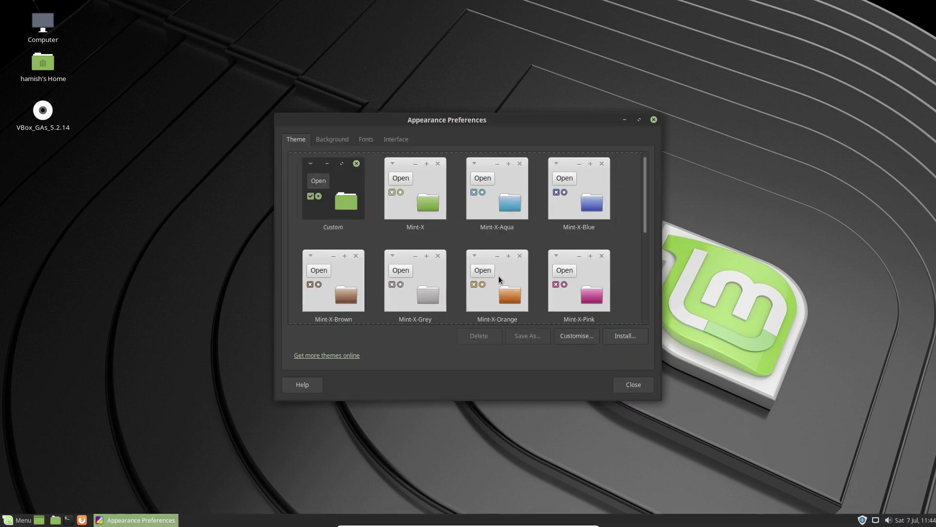
{"action": "left_click", "coordinate": [498, 279]}
{"action": "scroll", "coordinate": [472, 295], "scroll_direction": "down", "scroll_amount": 5}
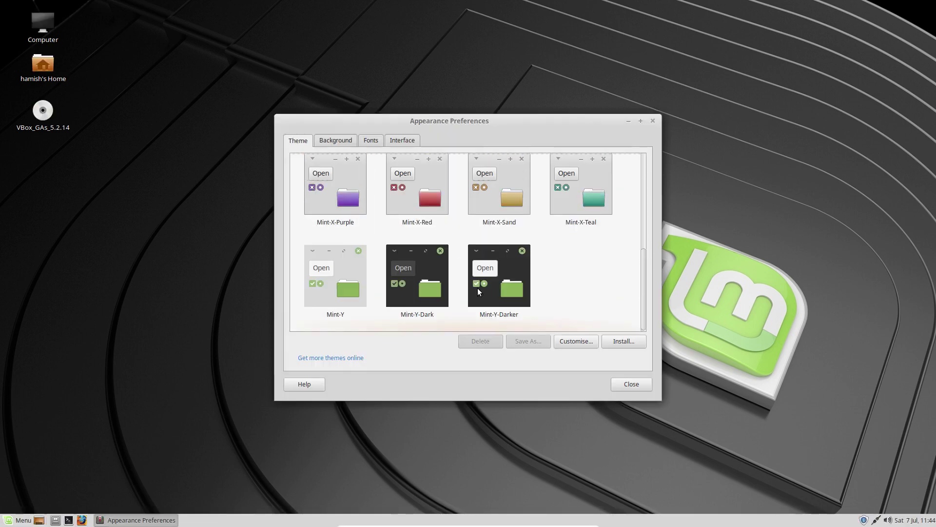
{"action": "left_click", "coordinate": [501, 280]}
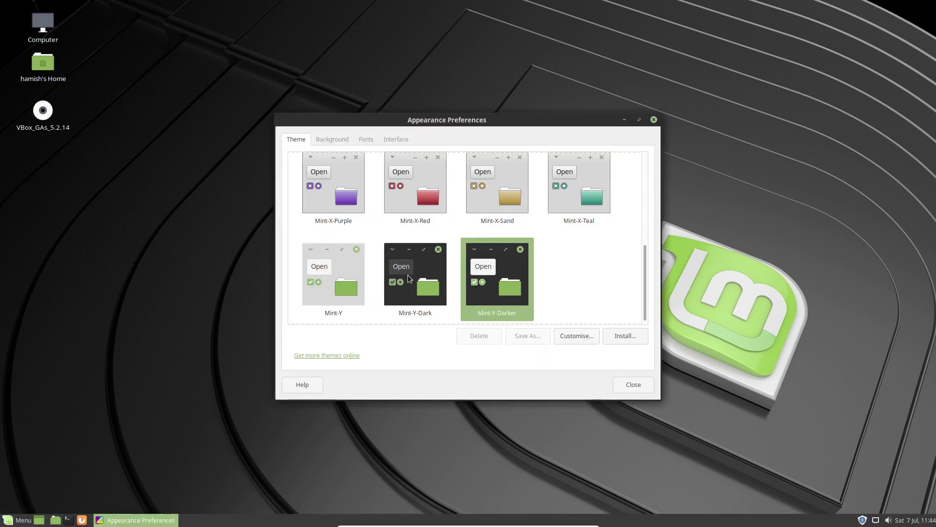
{"action": "left_click", "coordinate": [409, 278]}
{"action": "left_click", "coordinate": [506, 274]}
{"action": "left_click", "coordinate": [422, 277]}
{"action": "left_click", "coordinate": [330, 141]}
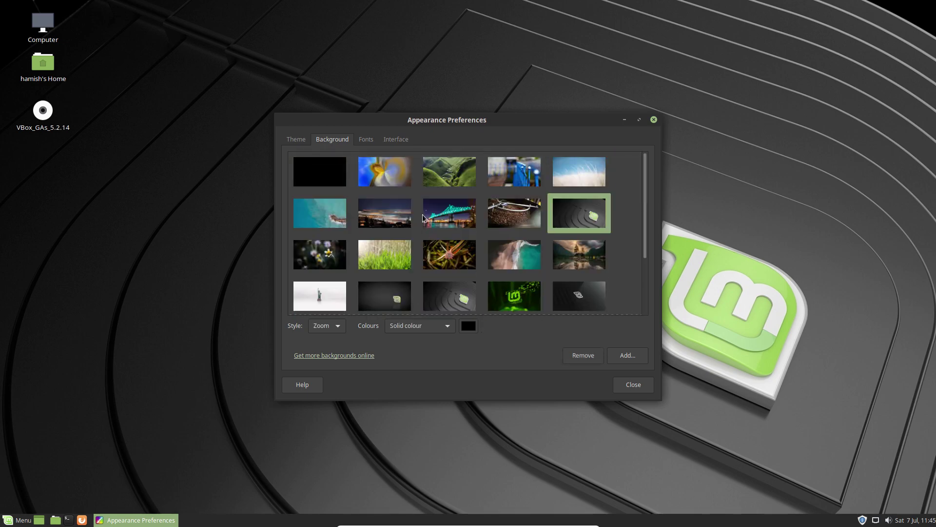
Choose the green hills wallpaper, review the Fonts and Interface settings, then close Appearance Preferences.
{"action": "left_click", "coordinate": [458, 182]}
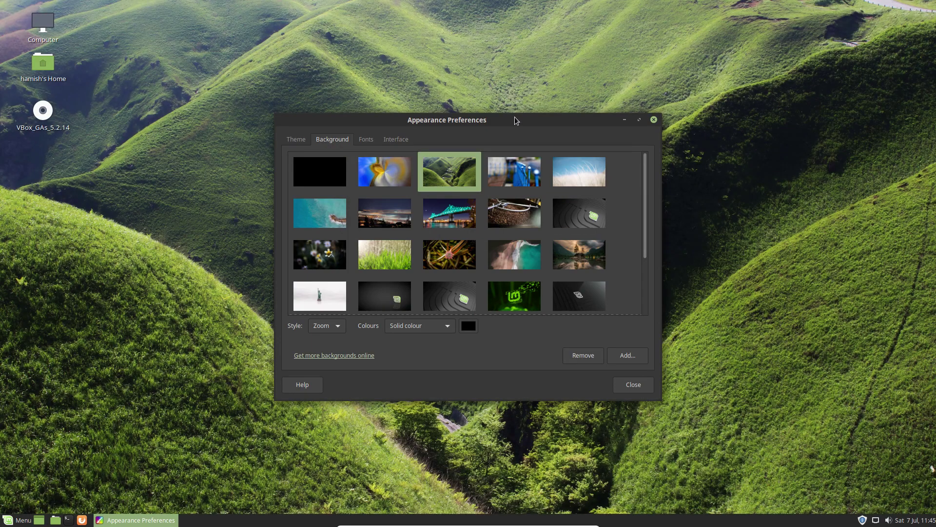
{"action": "left_click_drag", "start_coordinate": [515, 120], "coordinate": [517, 72]}
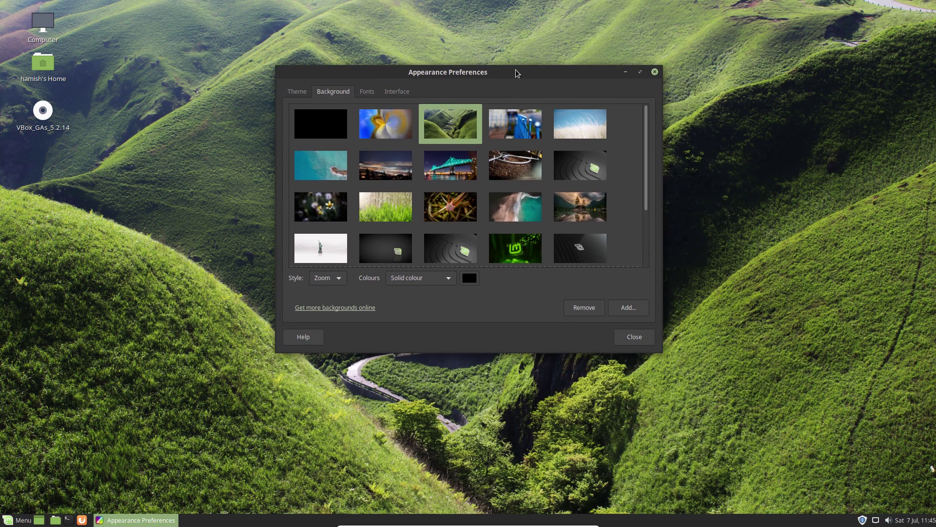
{"action": "left_click", "coordinate": [367, 92]}
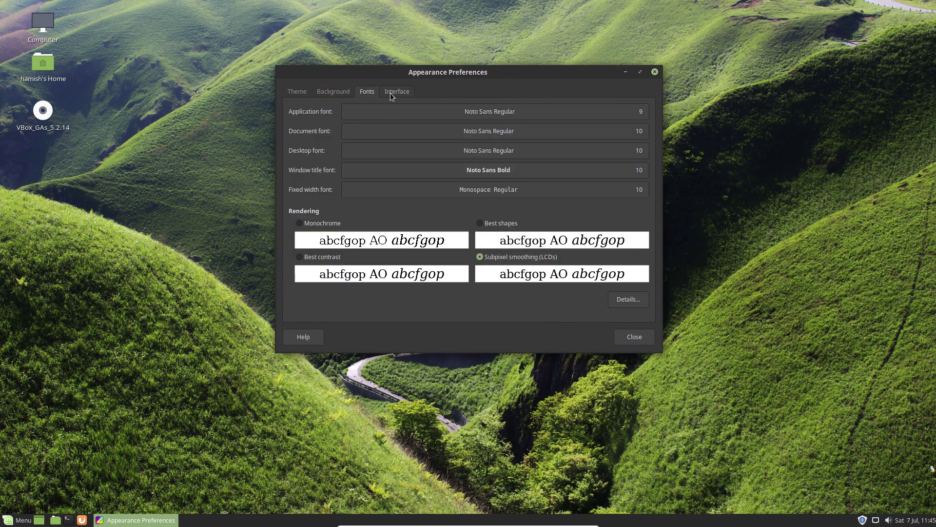
{"action": "left_click", "coordinate": [407, 96]}
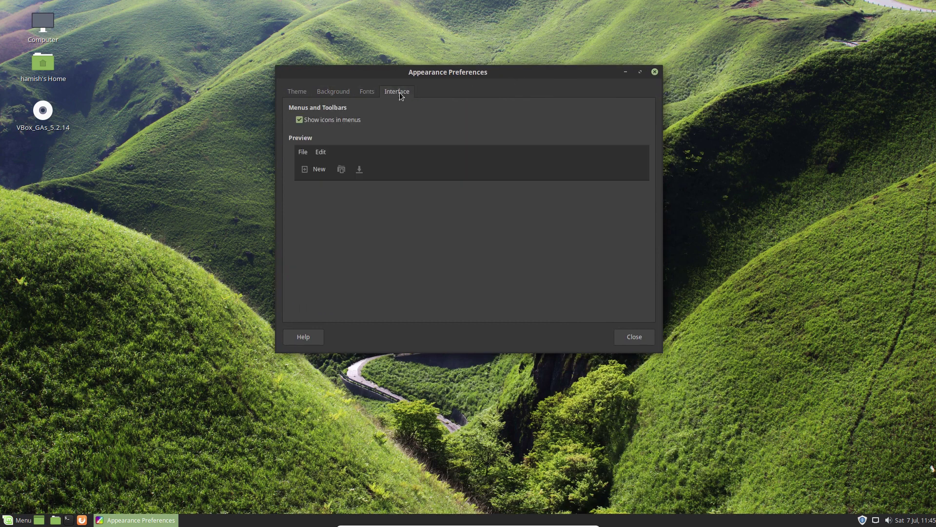
{"action": "left_click", "coordinate": [623, 340]}
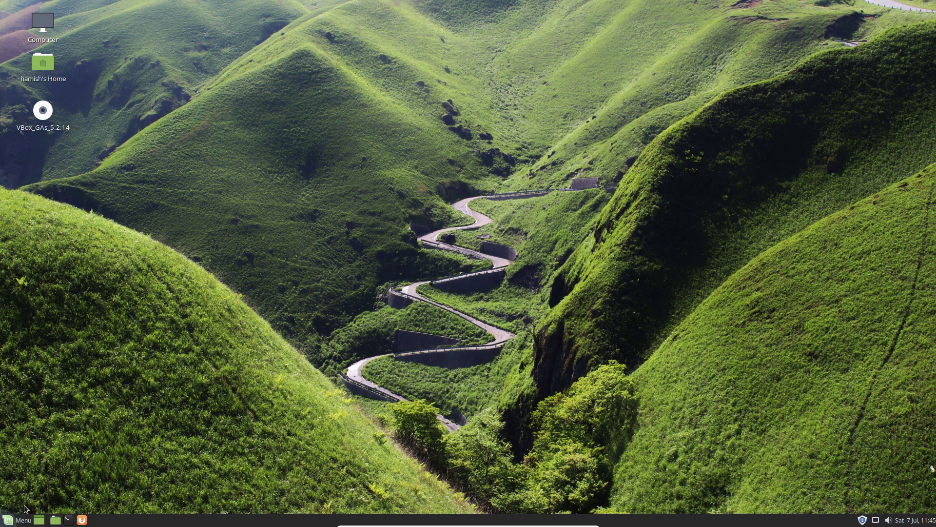
{"action": "left_click", "coordinate": [17, 520]}
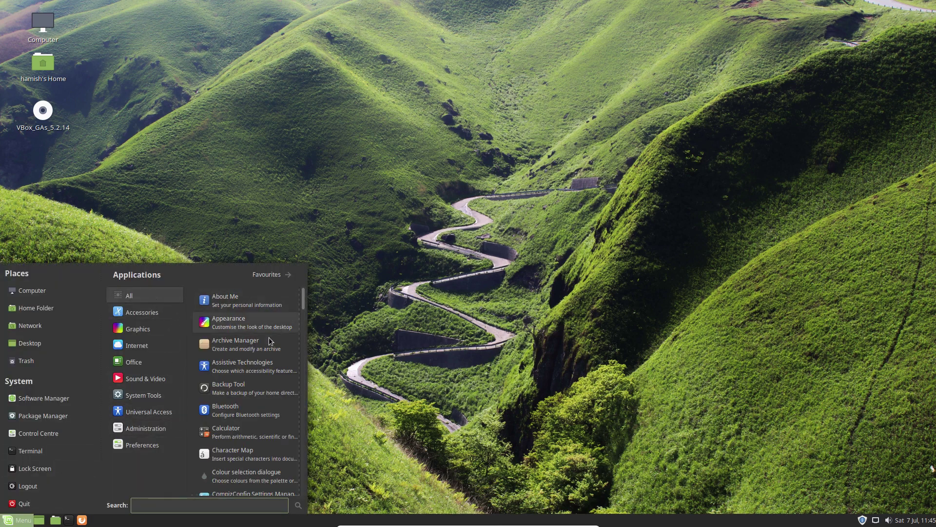
{"action": "scroll", "coordinate": [266, 360], "scroll_direction": "down", "scroll_amount": 2}
{"action": "mouse_move", "coordinate": [163, 312]}
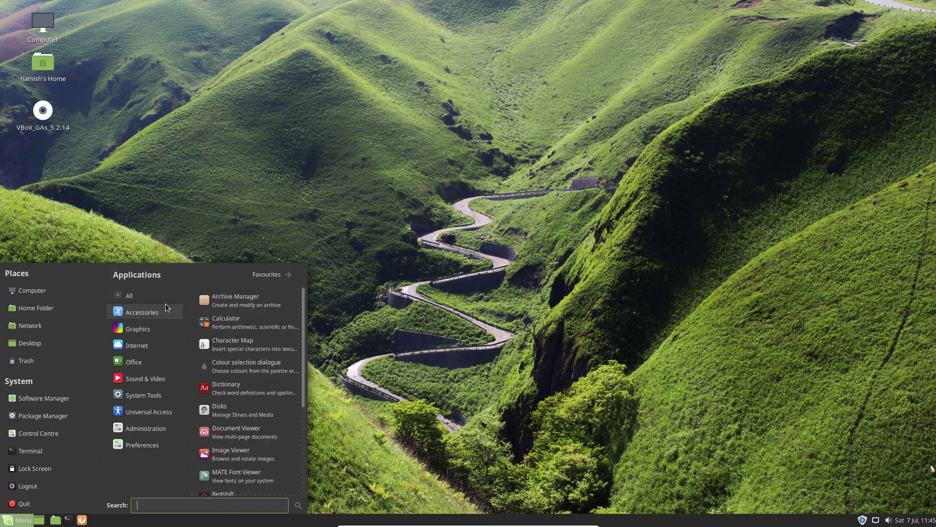
{"action": "scroll", "coordinate": [226, 336], "scroll_direction": "down", "scroll_amount": 2}
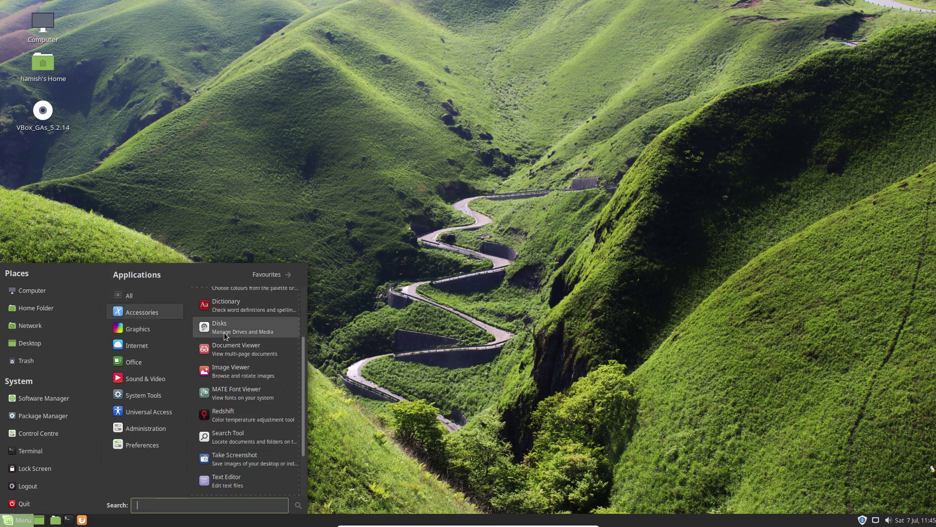
{"action": "scroll", "coordinate": [240, 415], "scroll_direction": "down", "scroll_amount": 3}
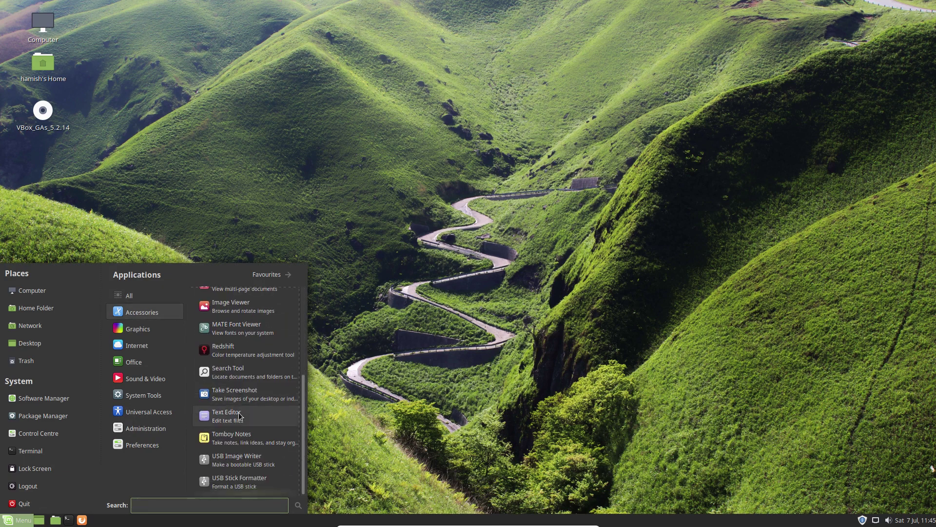
{"action": "scroll", "coordinate": [242, 416], "scroll_direction": "up", "scroll_amount": 3}
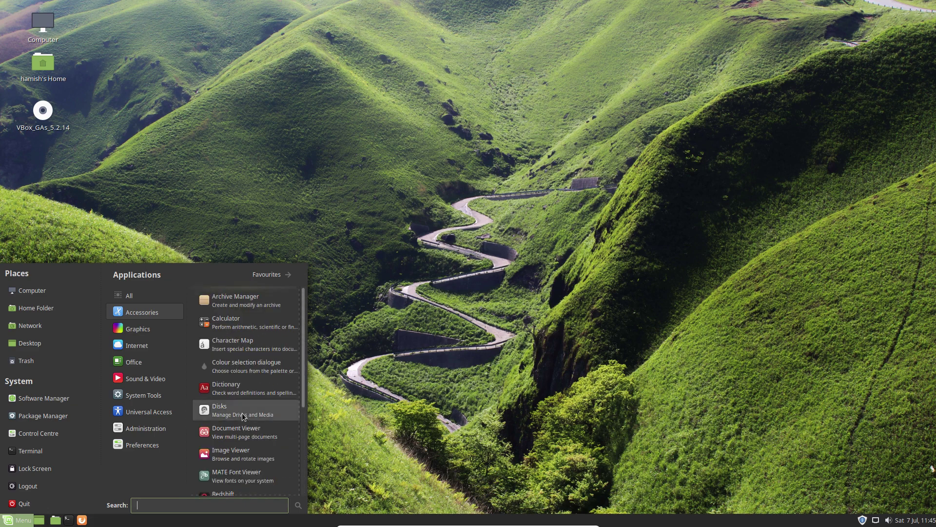
{"action": "mouse_move", "coordinate": [168, 333]}
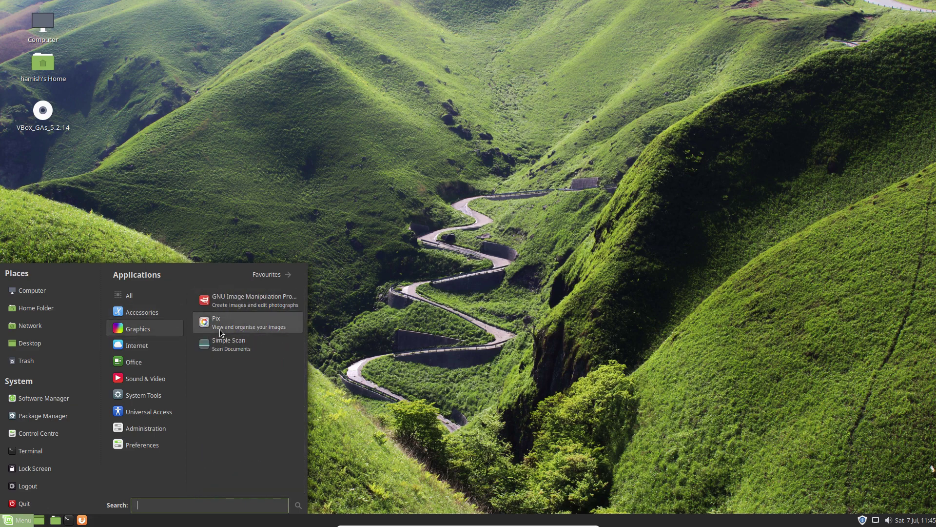
{"action": "left_click", "coordinate": [253, 298]}
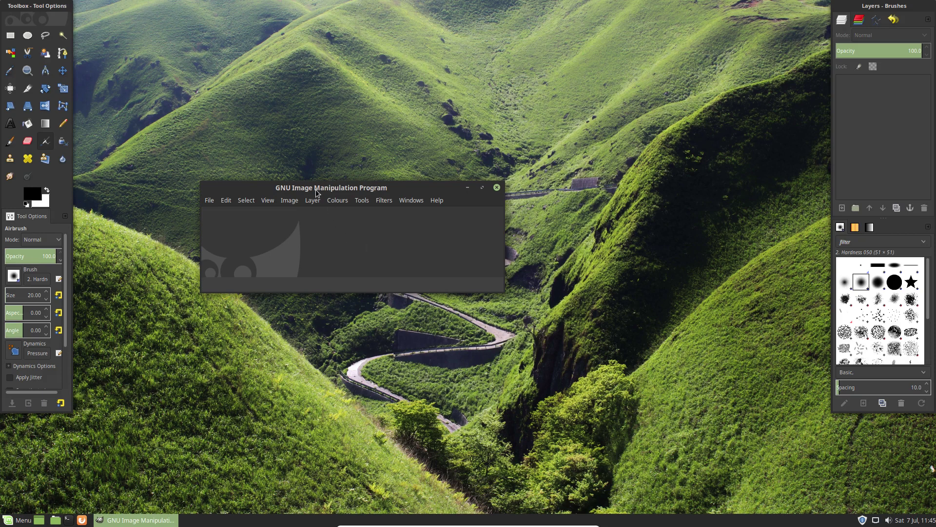
{"action": "left_click_drag", "start_coordinate": [297, 188], "coordinate": [293, 83]}
{"action": "left_click", "coordinate": [478, 82]}
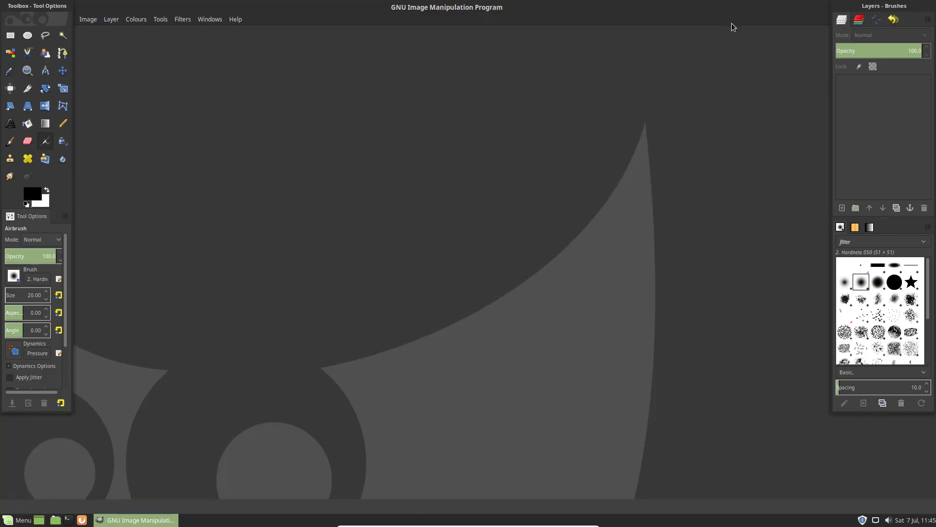
{"action": "left_click_drag", "start_coordinate": [789, 13], "coordinate": [495, 119]}
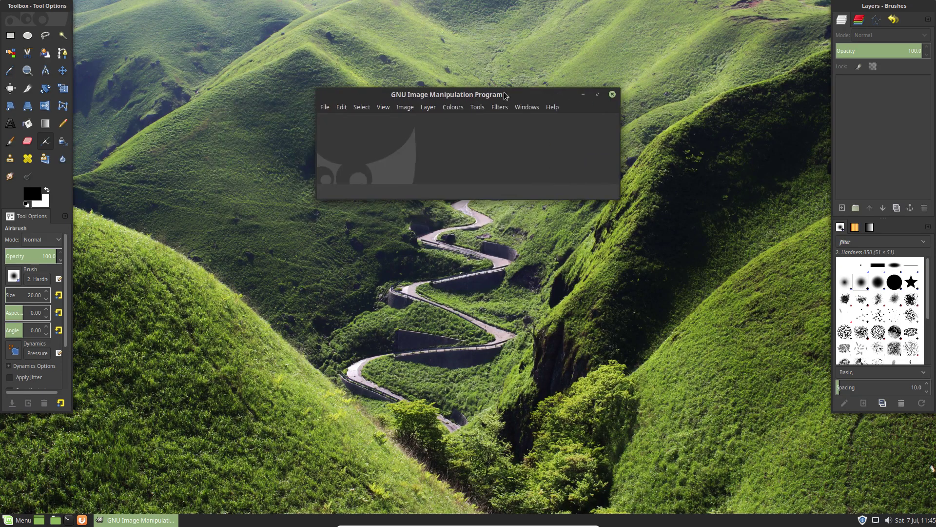
{"action": "left_click", "coordinate": [325, 109]}
{"action": "left_click", "coordinate": [362, 370]}
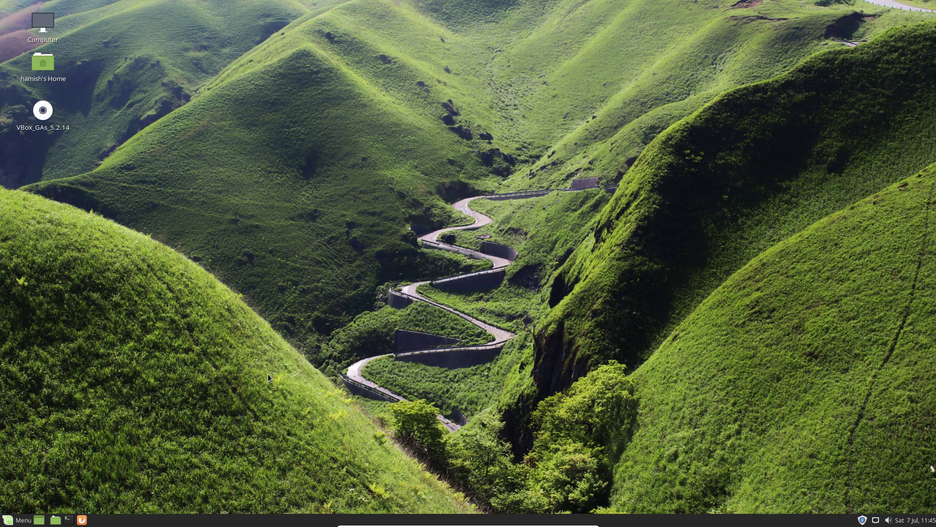
Launch Firefox and open the 'How to upgrade to Linux Mint 19' blog post.
{"action": "left_click", "coordinate": [26, 520]}
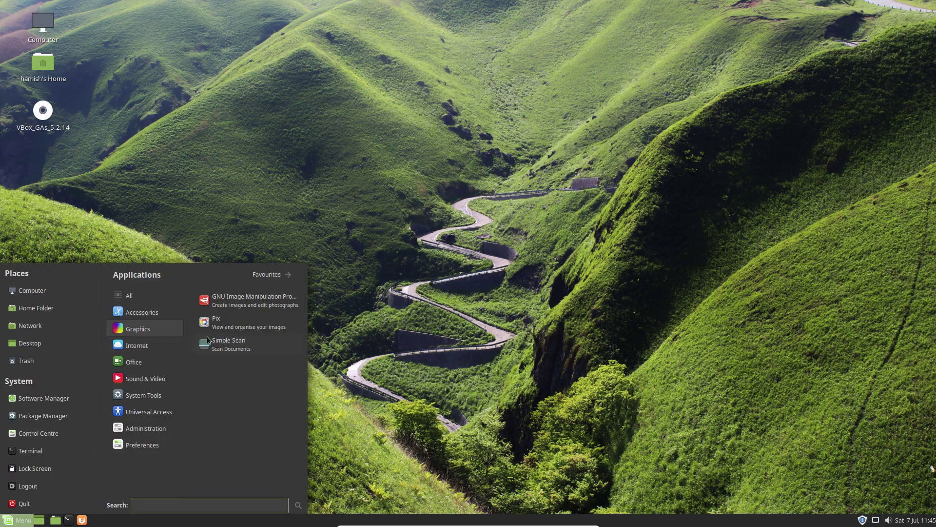
{"action": "mouse_move", "coordinate": [163, 342]}
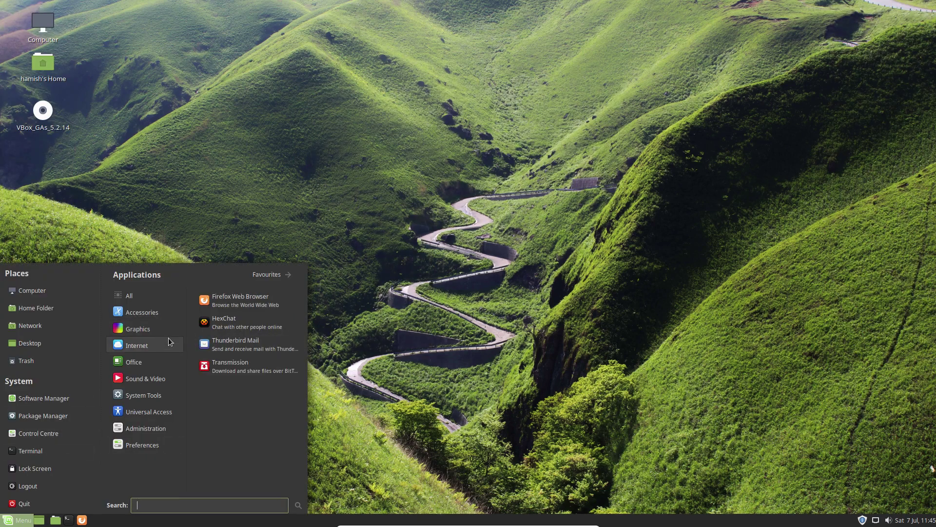
{"action": "left_click", "coordinate": [258, 306]}
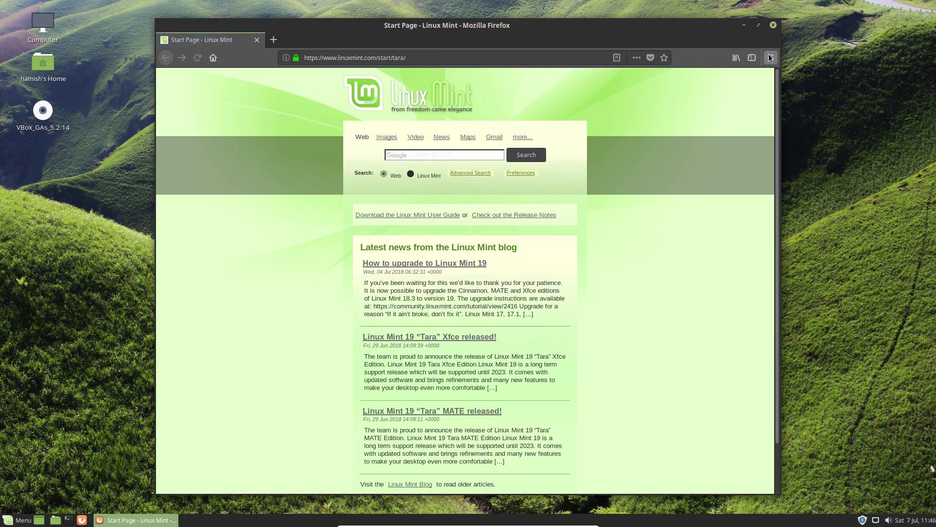
{"action": "left_click", "coordinate": [770, 58]}
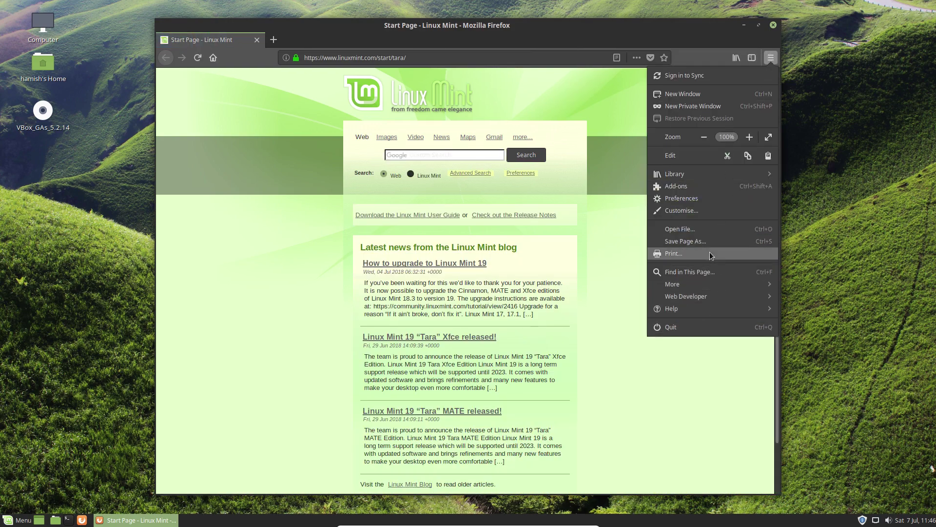
{"action": "left_click", "coordinate": [383, 266]}
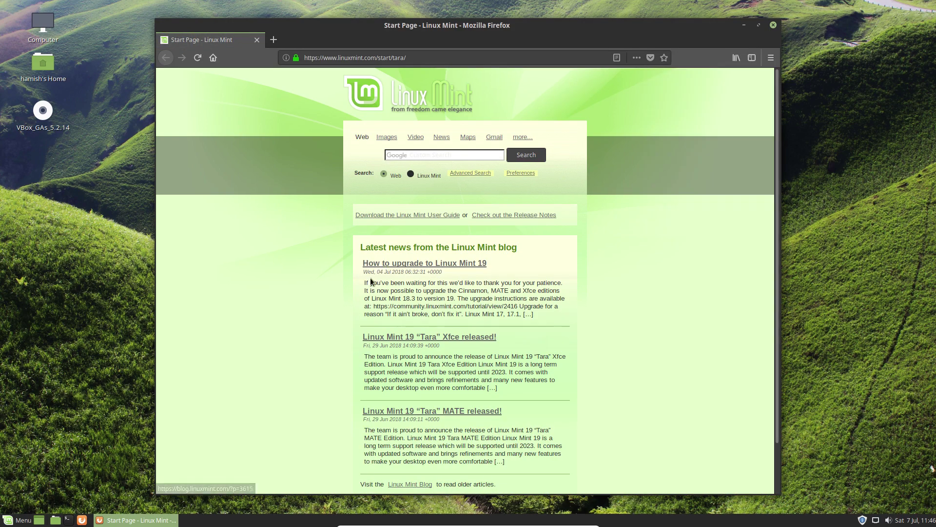
{"action": "left_click", "coordinate": [383, 267]}
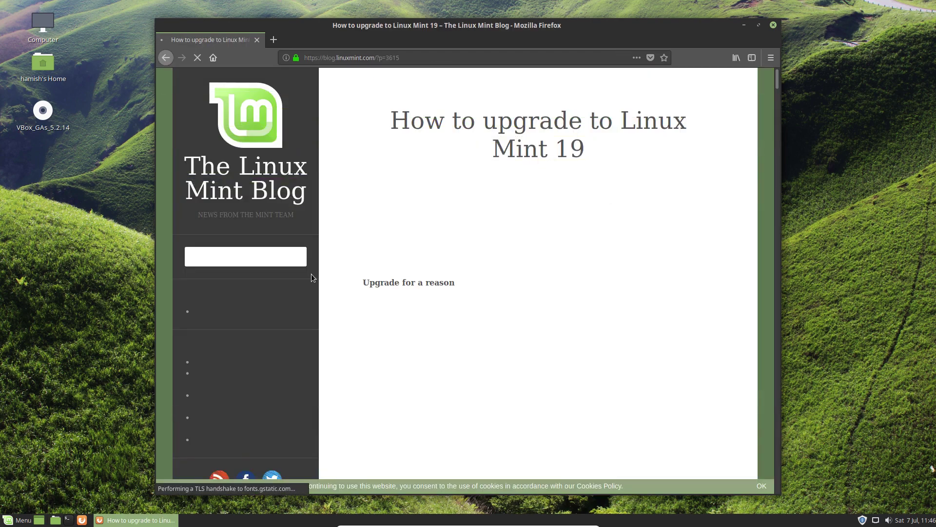
Check the date in a terminal, then close the terminal with Ctrl+D.
{"action": "key", "text": "ctrl+alt+t"}
{"action": "type", "text": "date"}
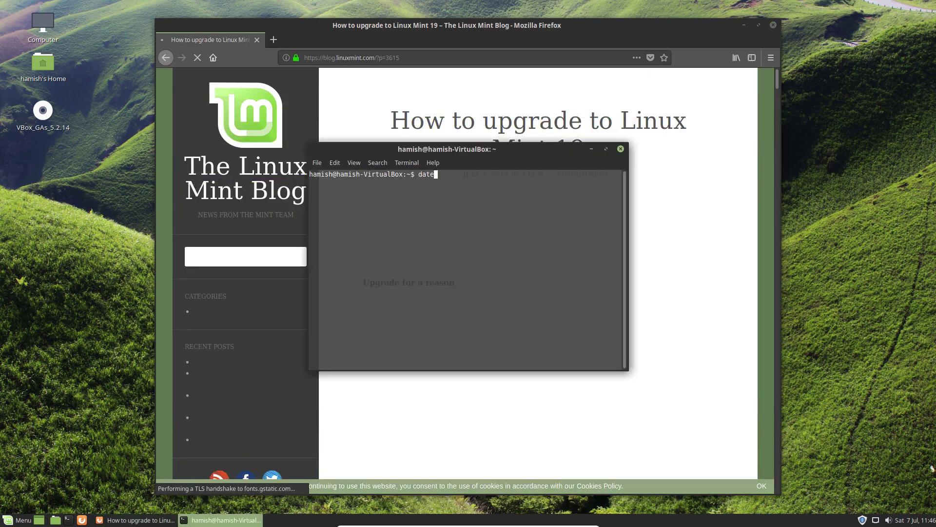
{"action": "key", "text": "Return"}
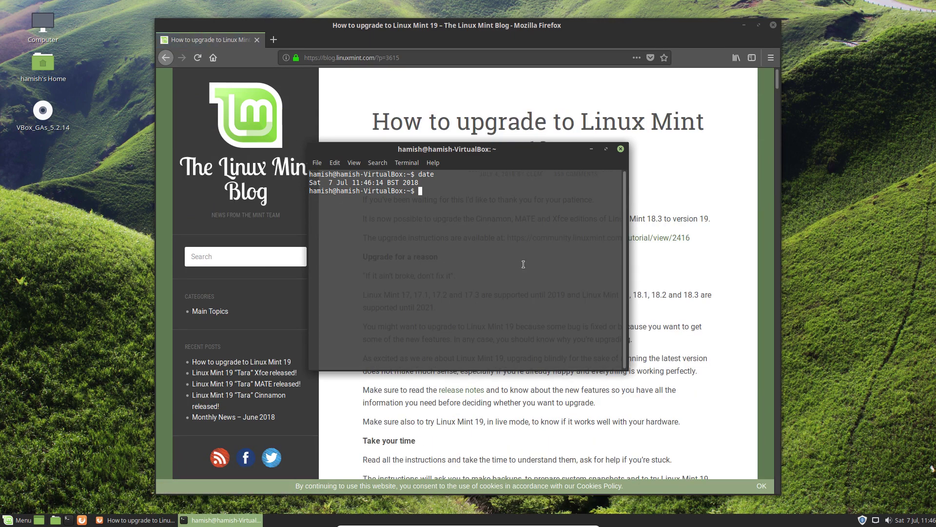
{"action": "key", "text": "ctrl+d"}
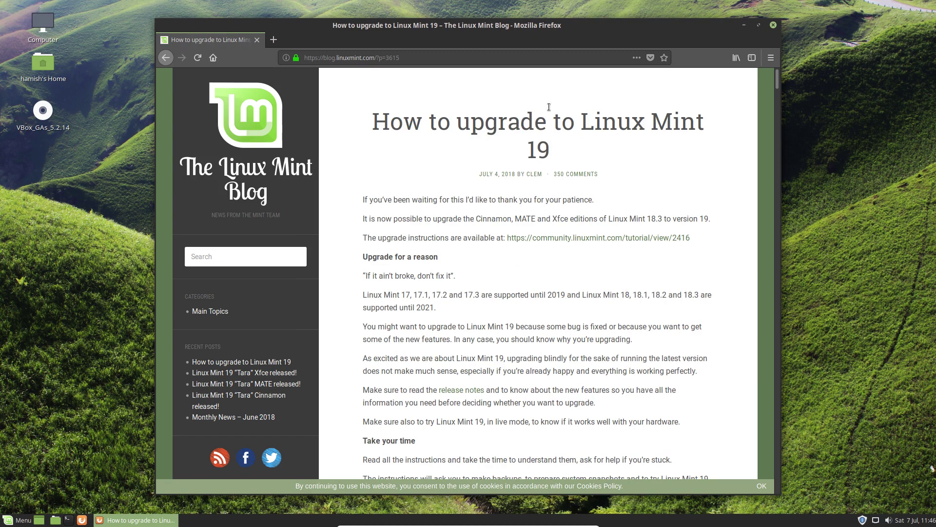
Scroll the blog post down to the comments and close Firefox.
{"action": "scroll", "coordinate": [575, 245], "scroll_direction": "down", "scroll_amount": 5}
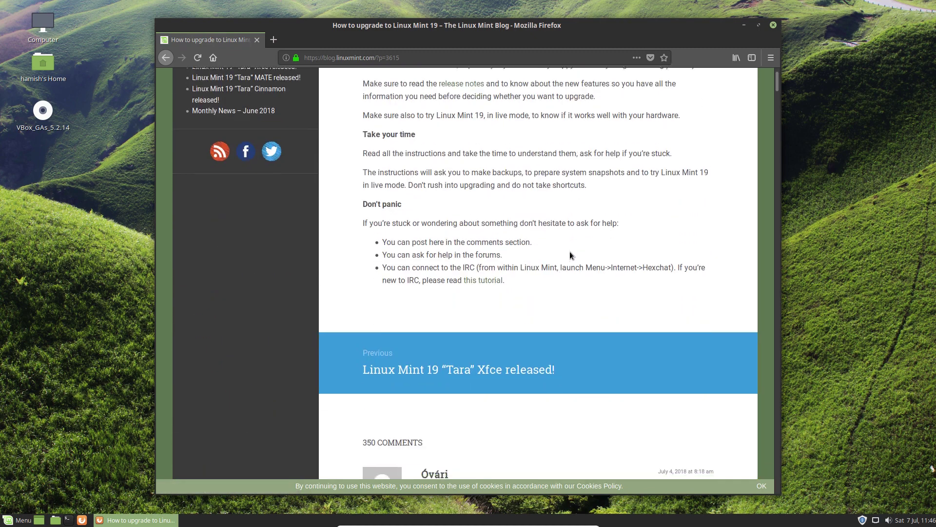
{"action": "scroll", "coordinate": [570, 255], "scroll_direction": "down", "scroll_amount": 5}
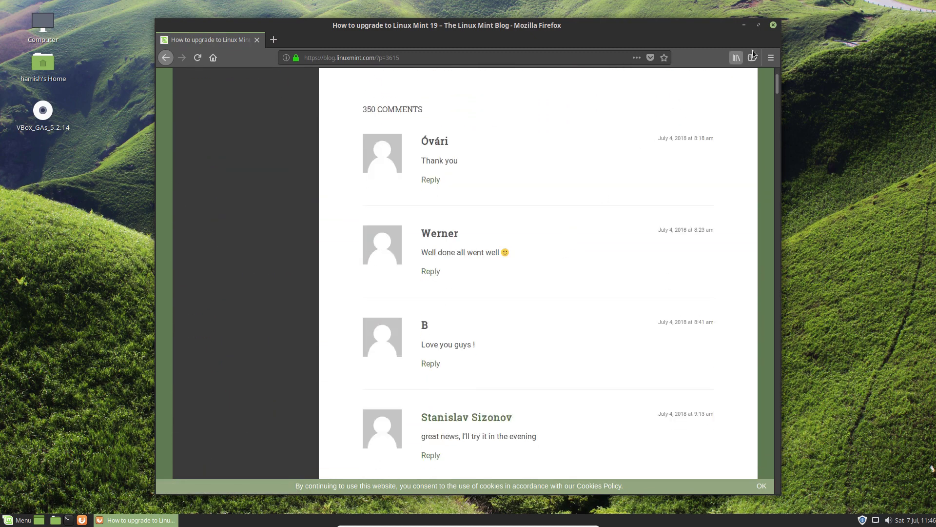
{"action": "left_click", "coordinate": [772, 25]}
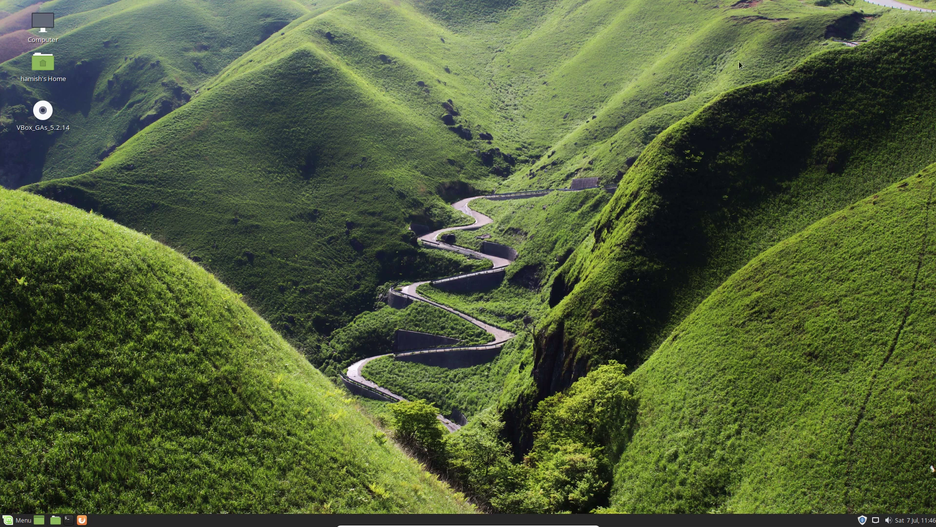
{"action": "left_click", "coordinate": [7, 521]}
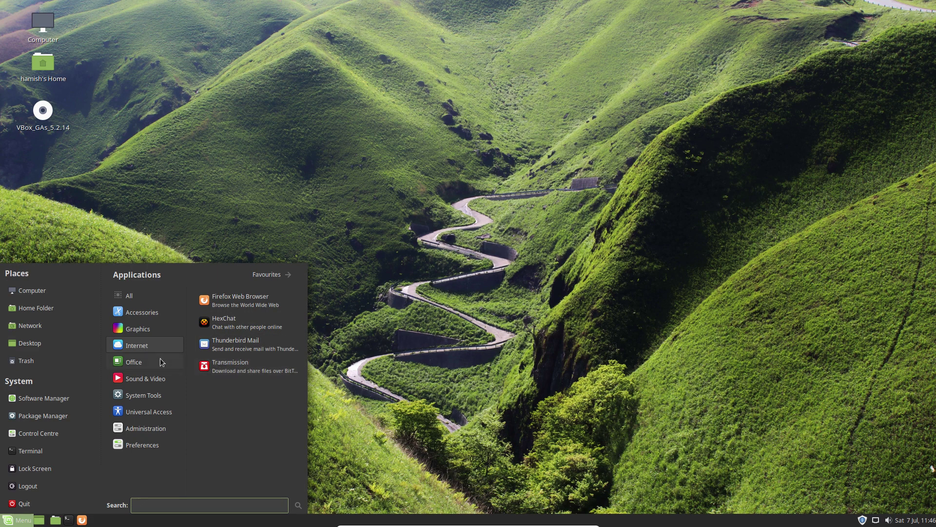
{"action": "mouse_move", "coordinate": [162, 362]}
{"action": "left_click", "coordinate": [229, 301]}
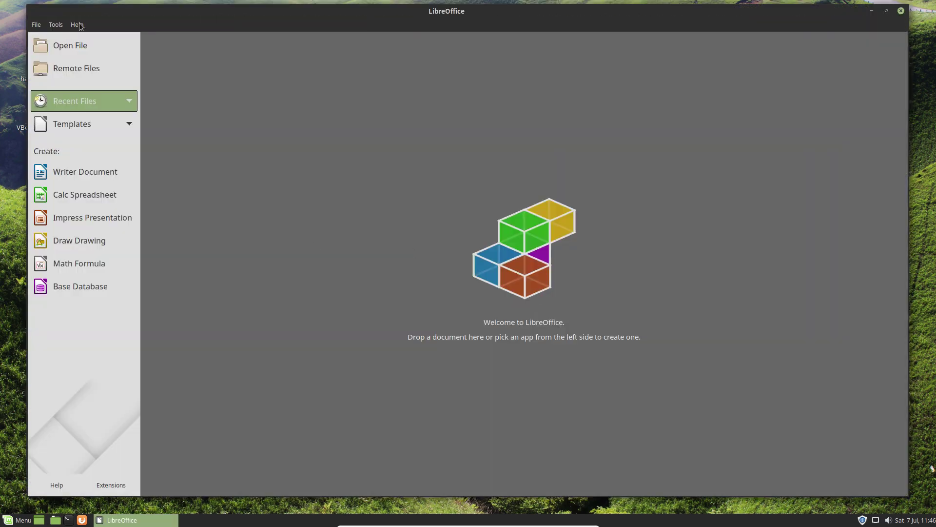
{"action": "left_click", "coordinate": [77, 25]}
{"action": "left_click", "coordinate": [110, 140]}
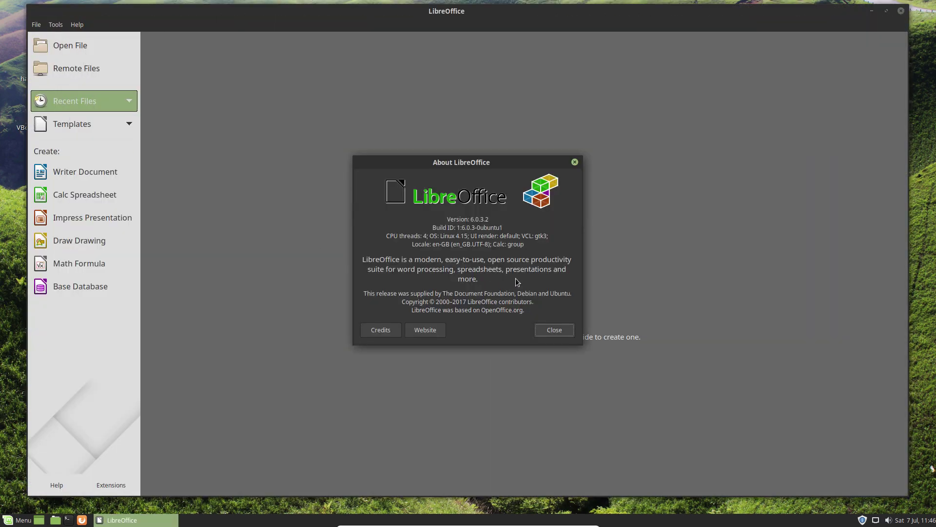
{"action": "left_click", "coordinate": [543, 331]}
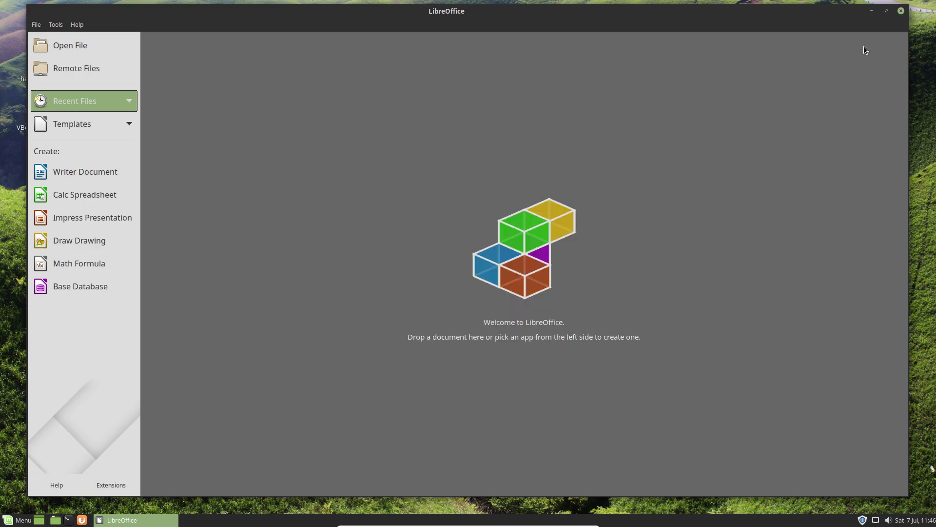
{"action": "left_click", "coordinate": [901, 10]}
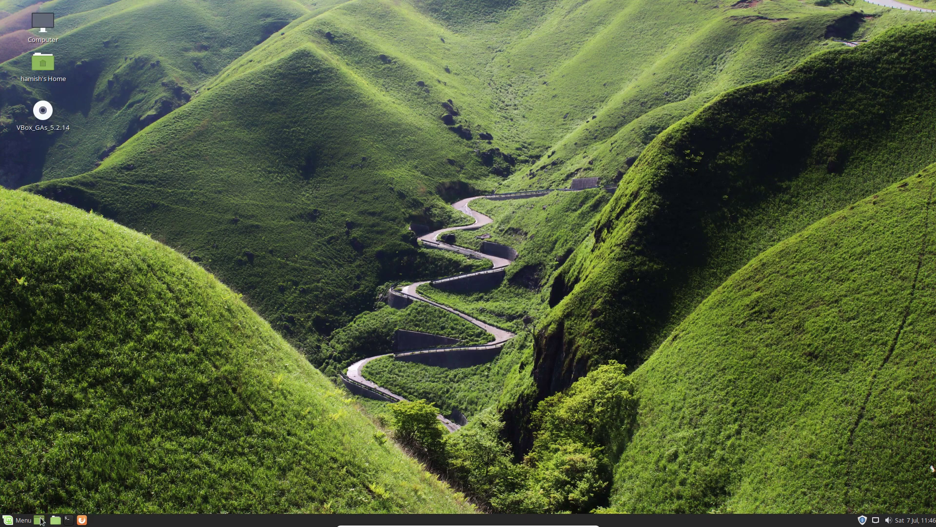
Launch Timeshift from System Tools, authenticate, and choose RSYNC as the snapshot type.
{"action": "left_click", "coordinate": [20, 520]}
{"action": "mouse_move", "coordinate": [146, 378]}
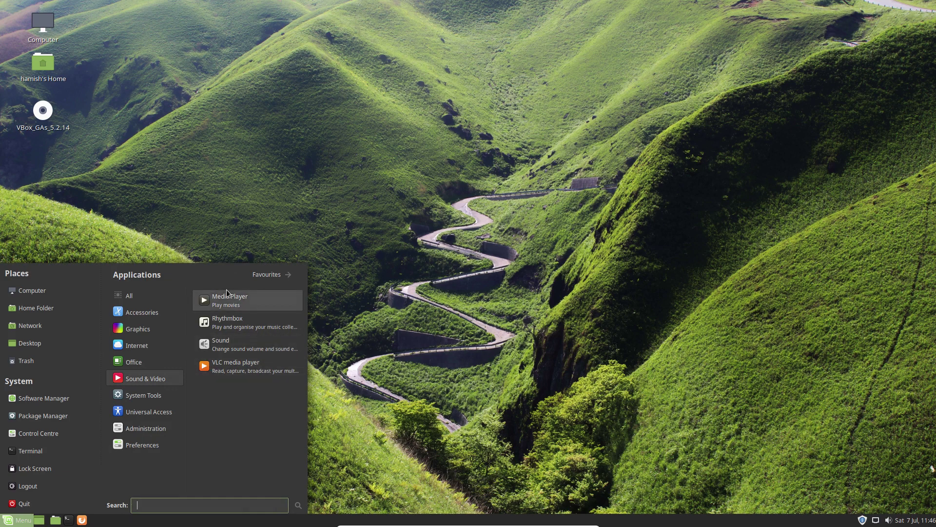
{"action": "mouse_move", "coordinate": [144, 395]}
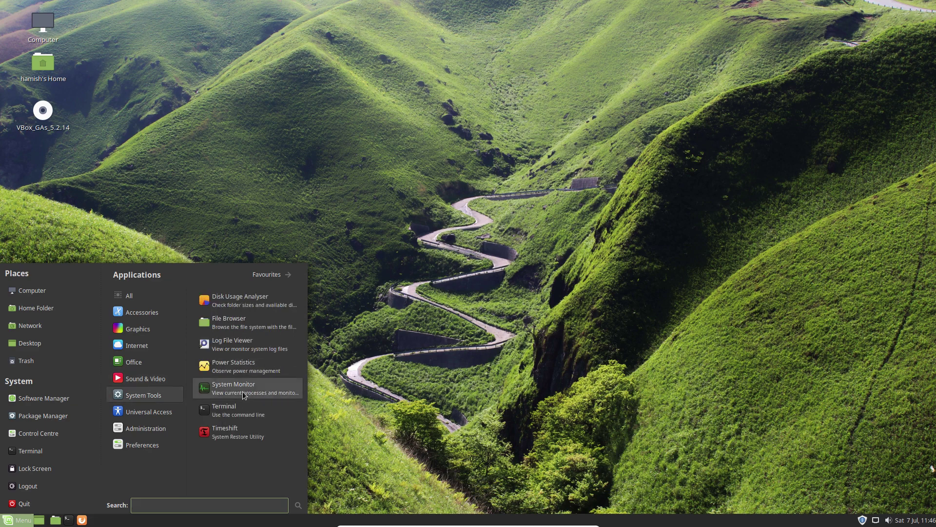
{"action": "left_click", "coordinate": [249, 431]}
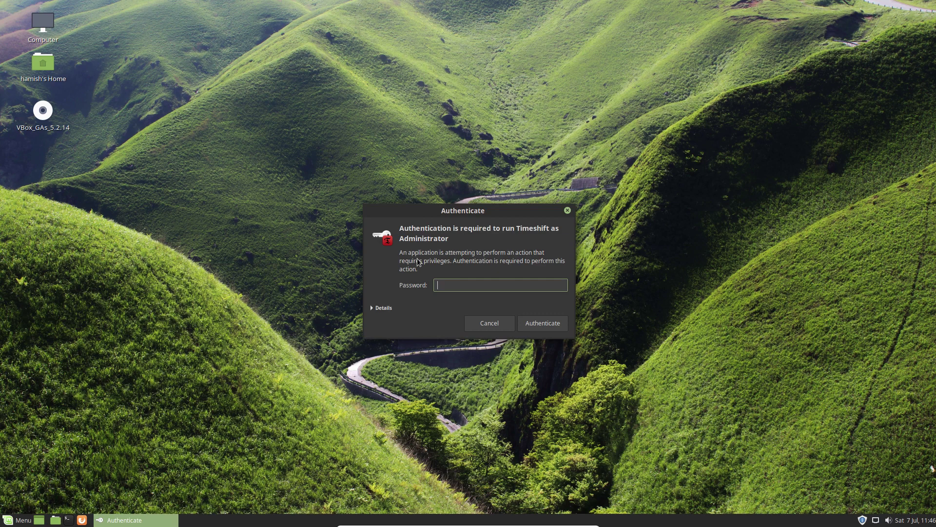
{"action": "key", "text": "Return"}
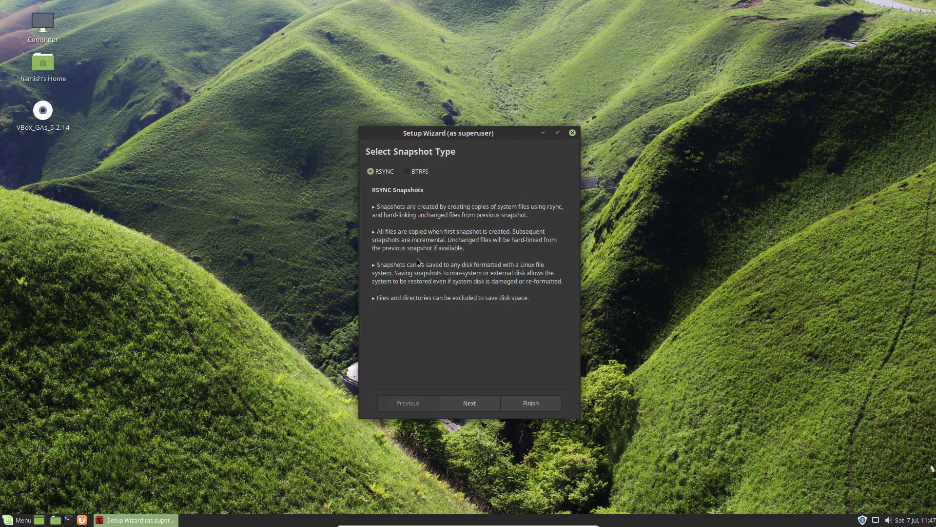
{"action": "left_click", "coordinate": [411, 175]}
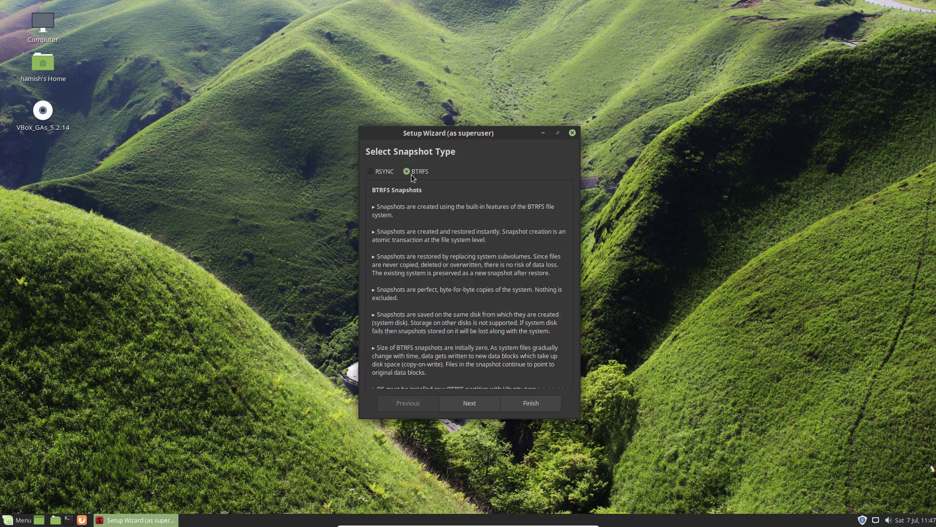
{"action": "scroll", "coordinate": [474, 317], "scroll_direction": "down", "scroll_amount": 2}
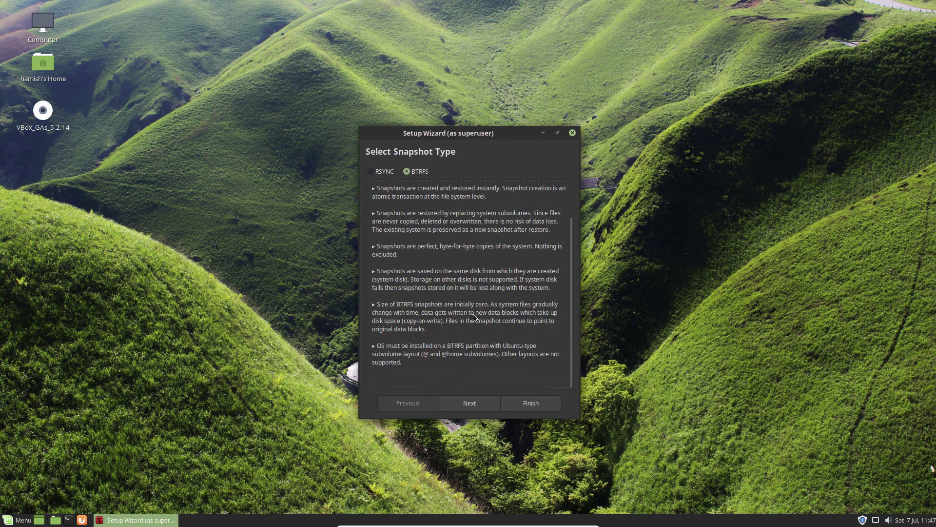
{"action": "scroll", "coordinate": [480, 361], "scroll_direction": "up", "scroll_amount": 2}
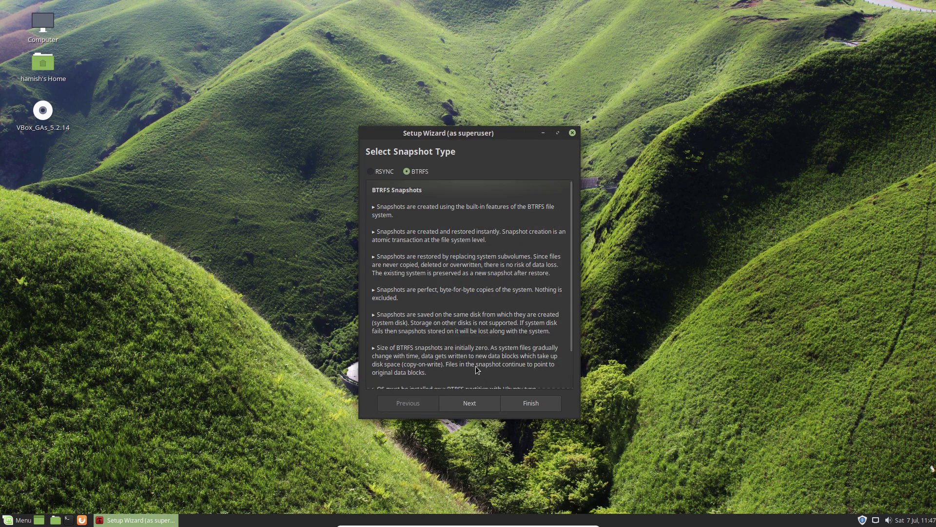
{"action": "left_click", "coordinate": [374, 173]}
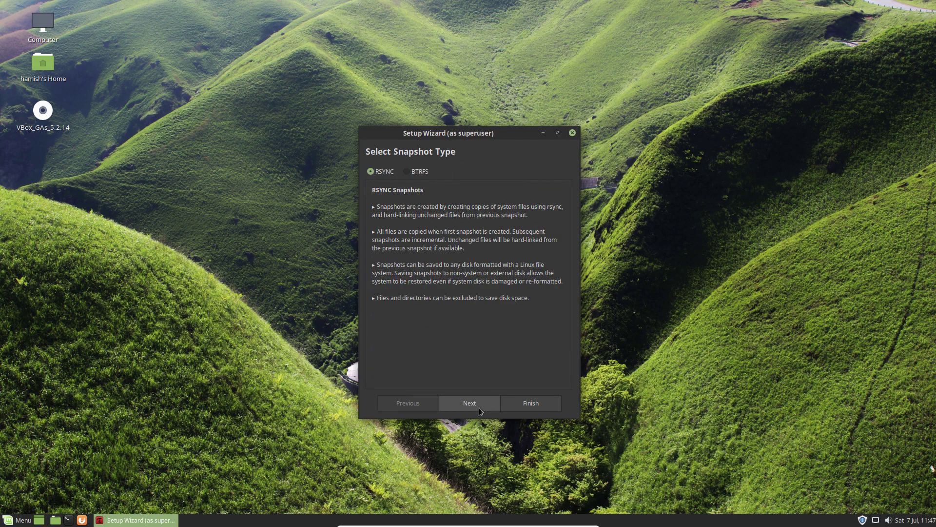
Keep sda1 as the snapshot location, untick daily snapshots, and finish the wizard.
{"action": "left_click", "coordinate": [479, 407]}
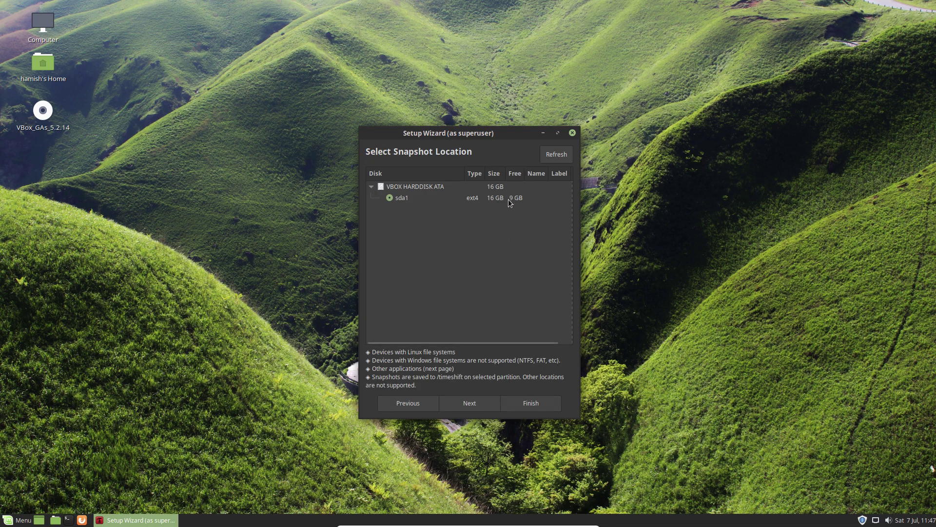
{"action": "left_click", "coordinate": [475, 408]}
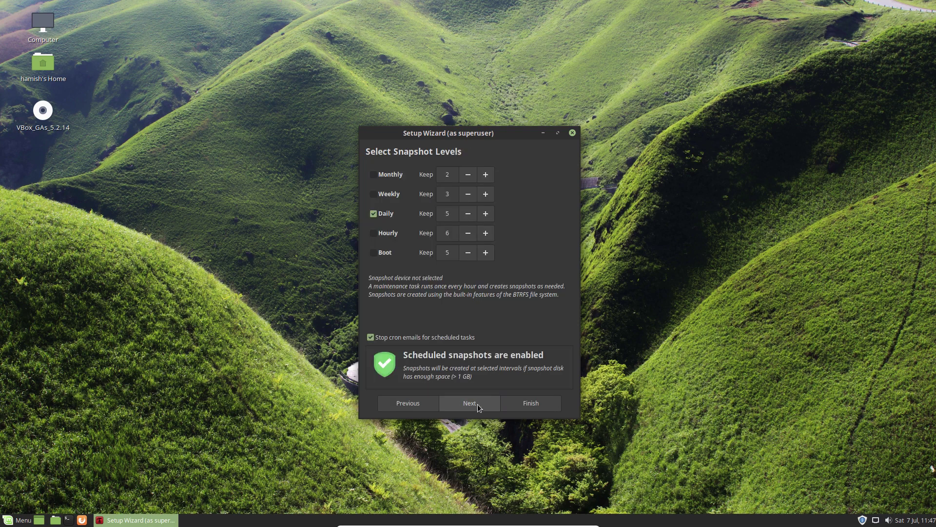
{"action": "left_click", "coordinate": [380, 215]}
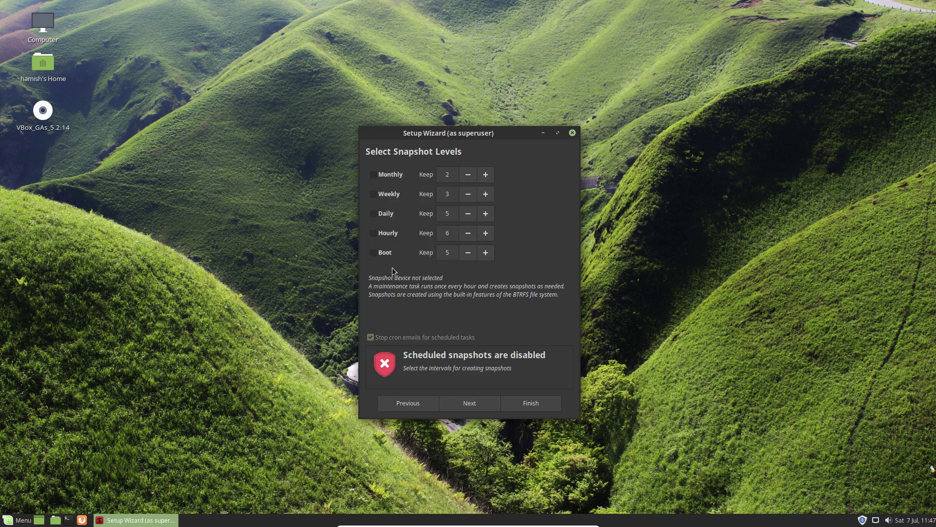
{"action": "left_click", "coordinate": [477, 406]}
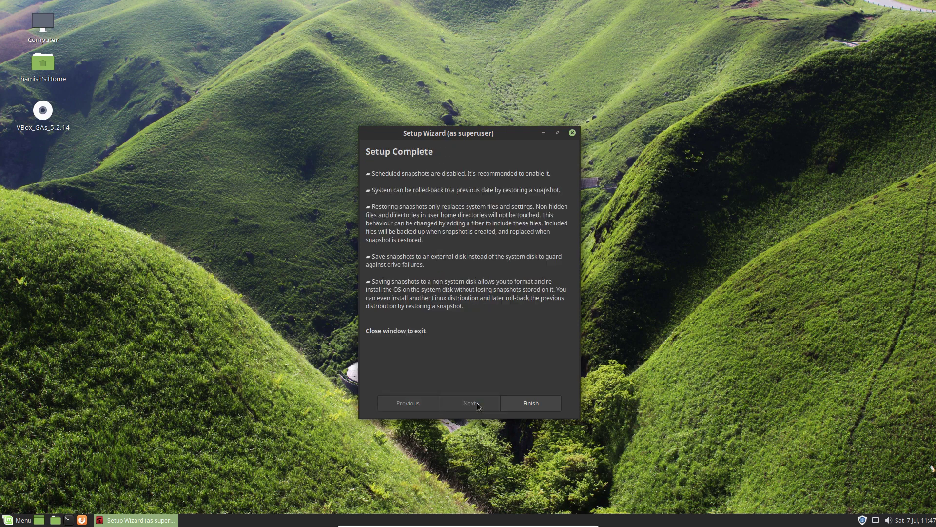
{"action": "left_click", "coordinate": [519, 399]}
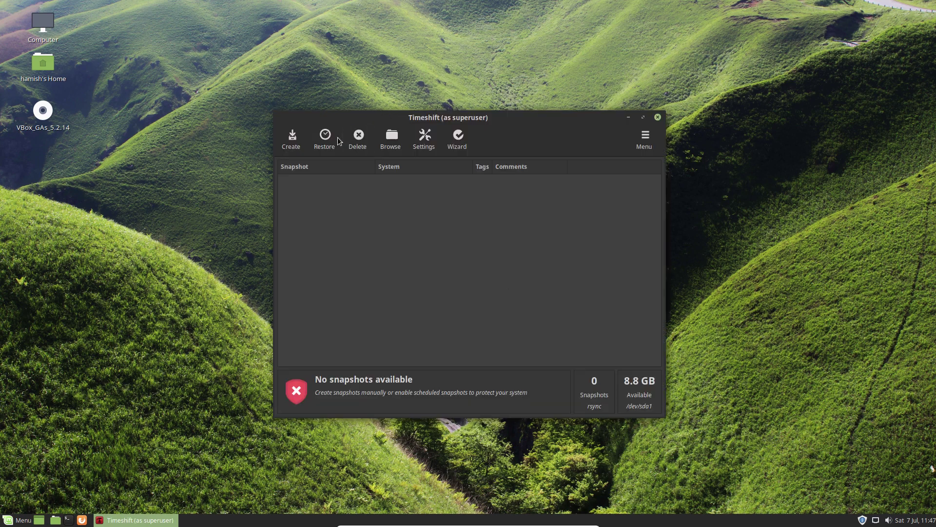
Start a manual Timeshift snapshot, then cancel it mid-sync.
{"action": "left_click", "coordinate": [292, 139]}
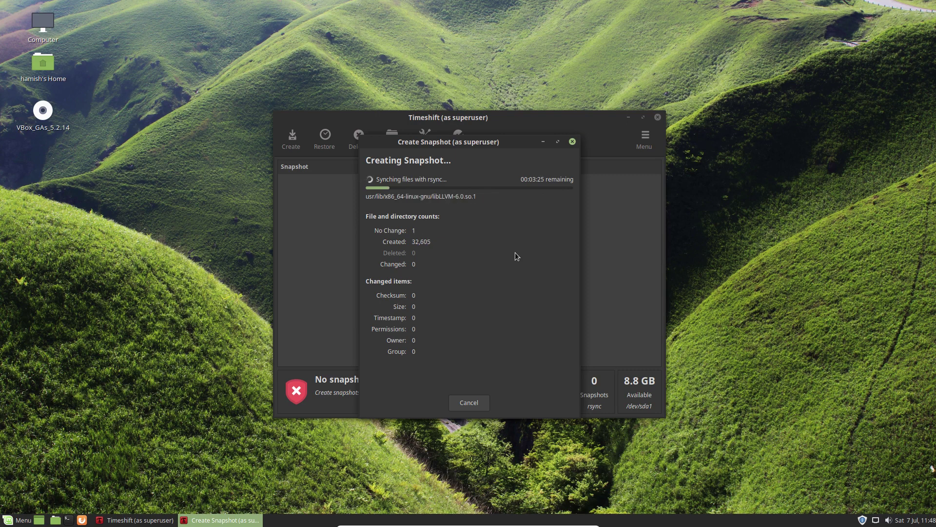
{"action": "left_click", "coordinate": [467, 404]}
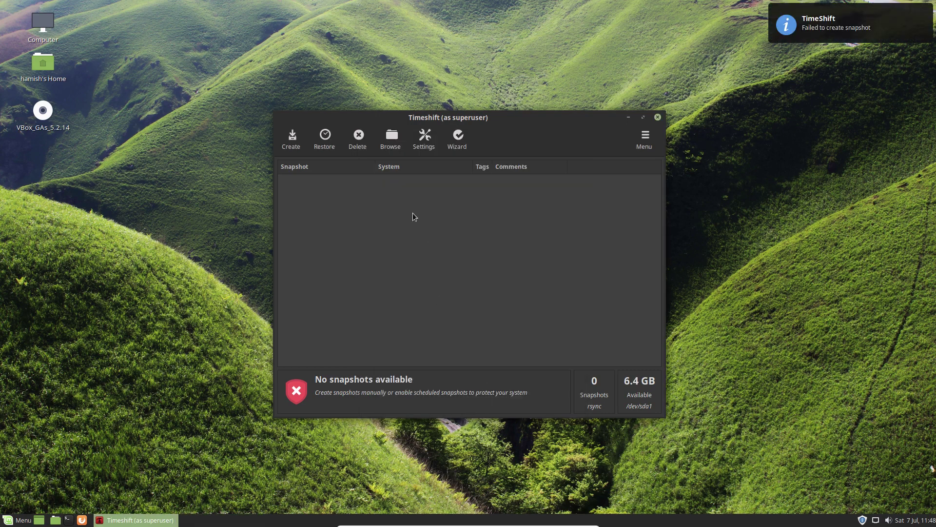
Close Timeshift and open Update Manager to list the Linux kernel 4.15.0.23.25 update.
{"action": "left_click", "coordinate": [656, 115]}
{"action": "left_click", "coordinate": [862, 520]}
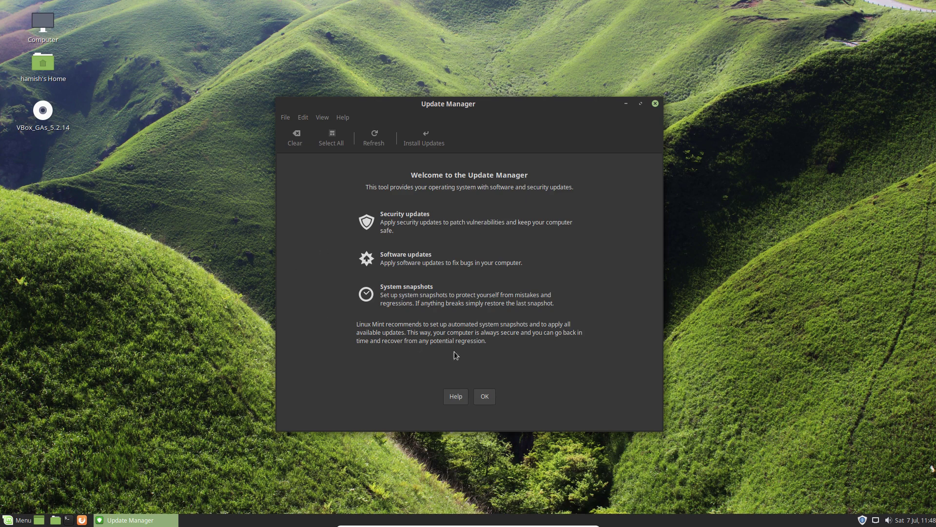
{"action": "left_click", "coordinate": [485, 396]}
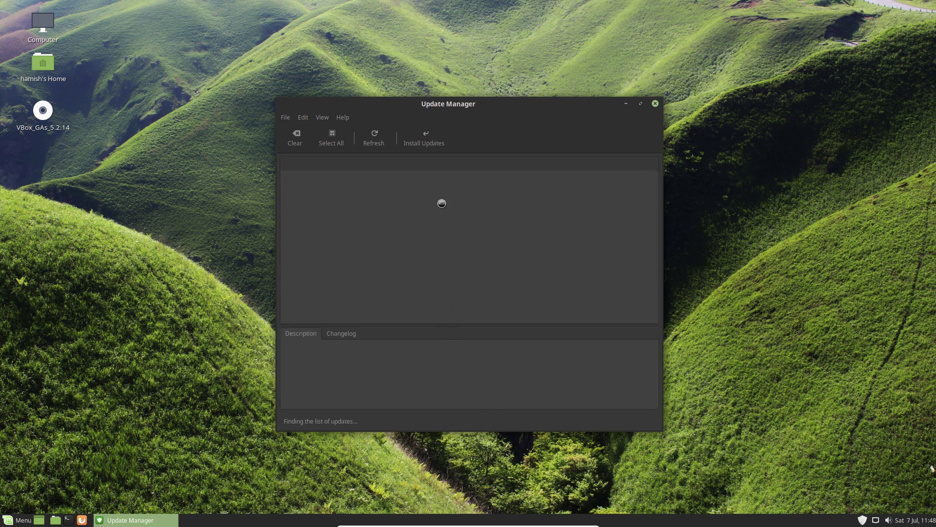
In Update Manager preferences, review the tabs and turn on applying updates automatically.
{"action": "left_click", "coordinate": [300, 118]}
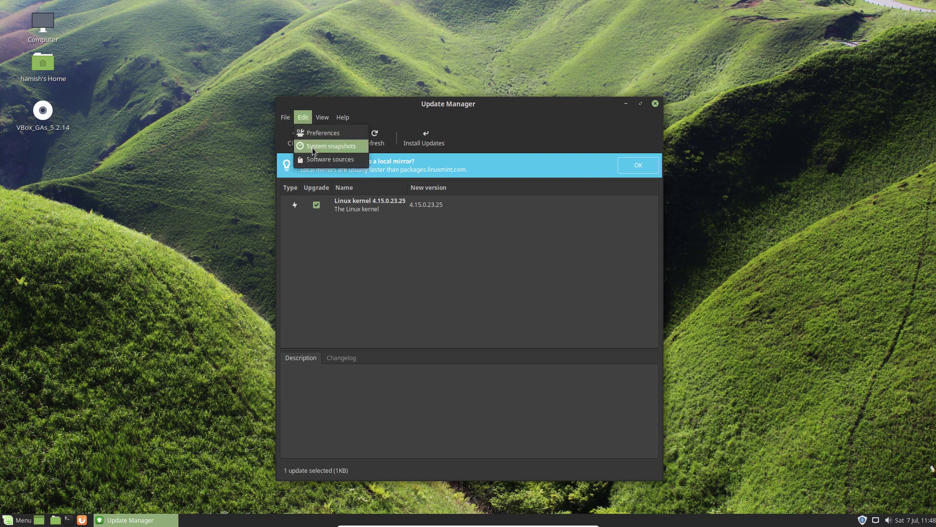
{"action": "left_click", "coordinate": [313, 134]}
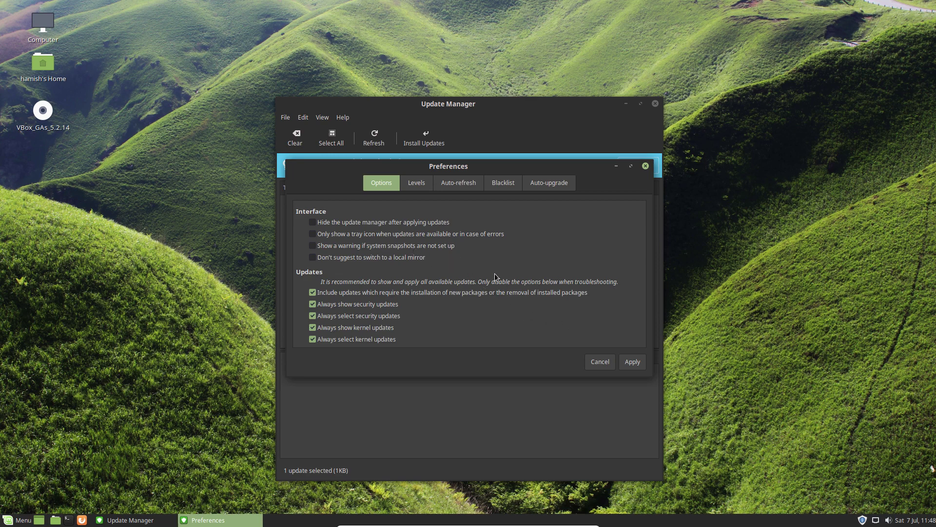
{"action": "left_click", "coordinate": [416, 183]}
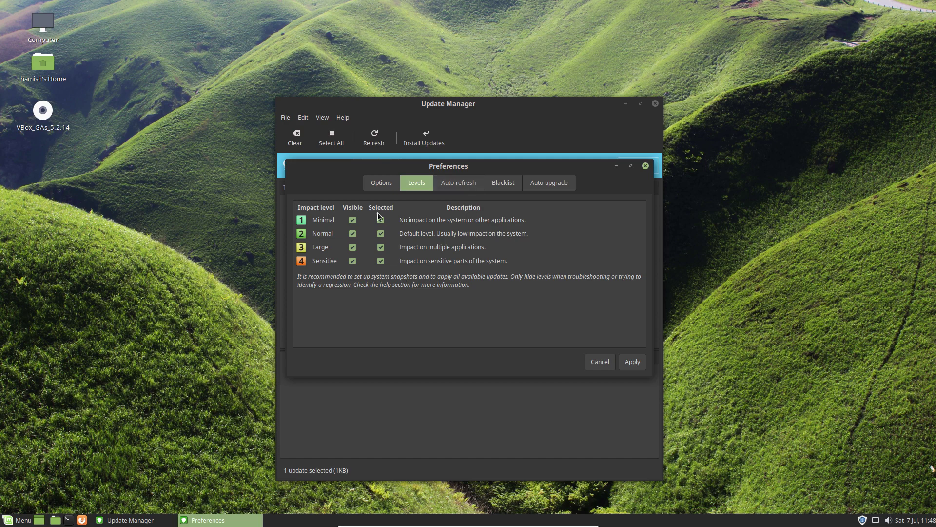
{"action": "left_click", "coordinate": [471, 183]}
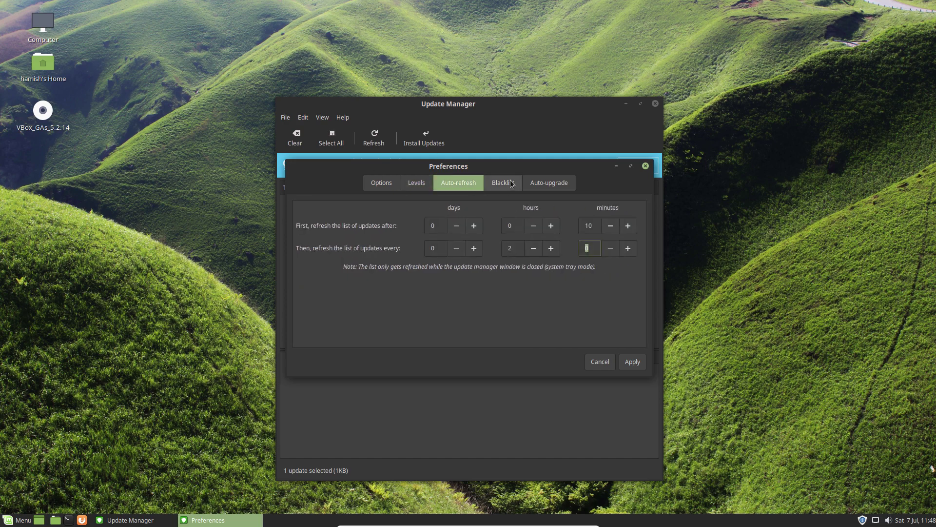
{"action": "left_click", "coordinate": [508, 184]}
{"action": "left_click", "coordinate": [554, 189]}
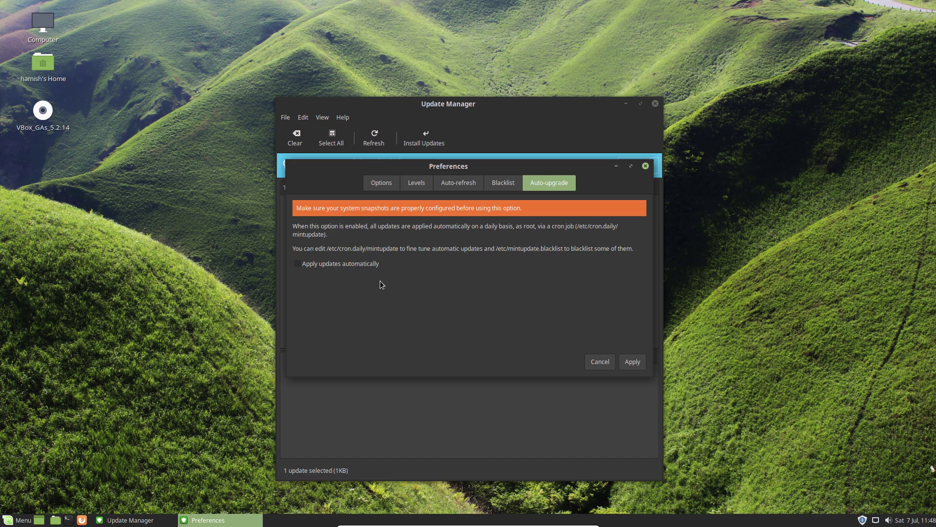
{"action": "left_click", "coordinate": [362, 270]}
{"action": "left_click", "coordinate": [629, 364]}
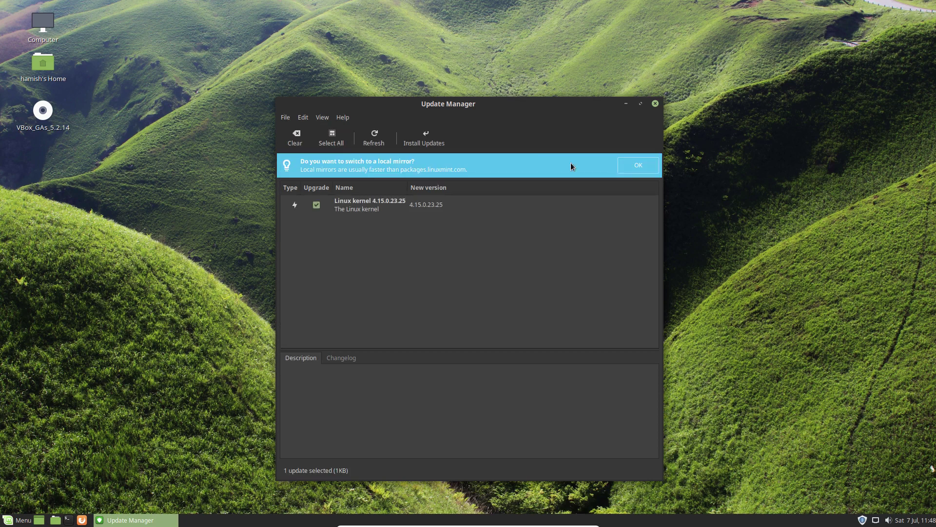
Accept the local-mirror banner, authenticate, and browse the Software Sources pages.
{"action": "left_click", "coordinate": [644, 165]}
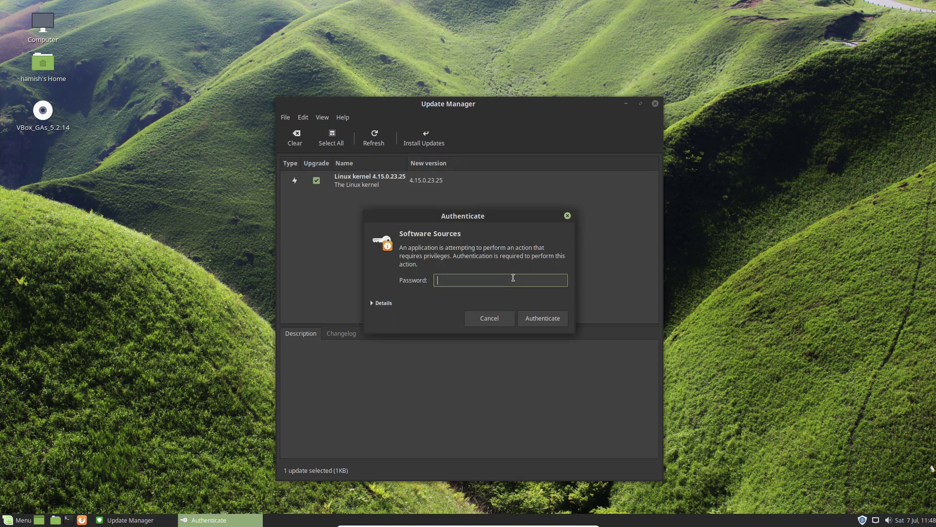
{"action": "type", "text": "***"}
{"action": "key", "text": "Return"}
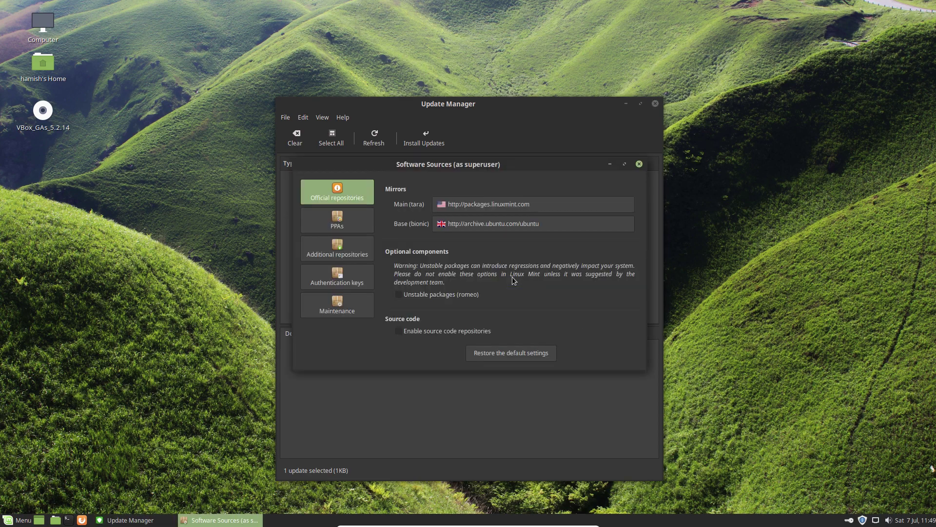
{"action": "left_click", "coordinate": [338, 220]}
{"action": "left_click", "coordinate": [340, 248]}
{"action": "left_click", "coordinate": [349, 288]}
{"action": "left_click", "coordinate": [344, 308]}
{"action": "left_click", "coordinate": [337, 193]}
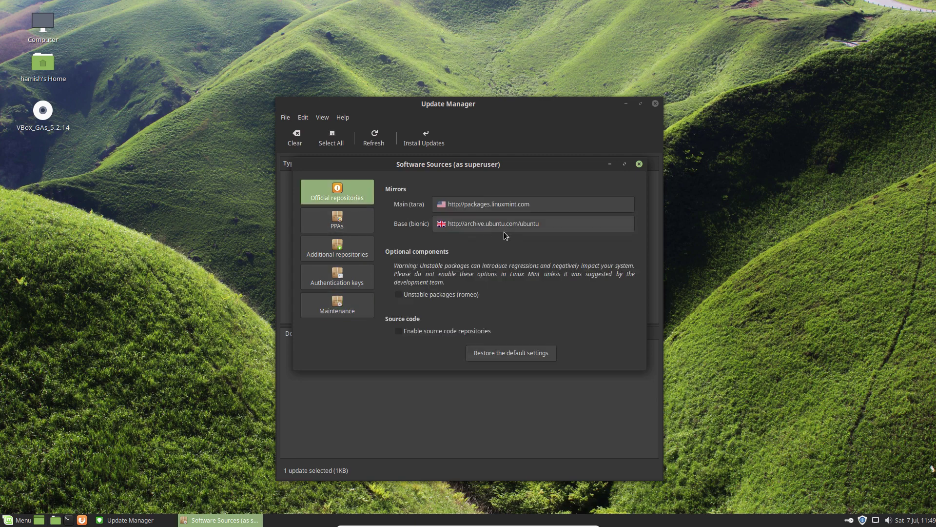
Set the Main mirror to mirrorservice.org and the Base mirror to mirror.bytemark.co.uk.
{"action": "left_click", "coordinate": [494, 204]}
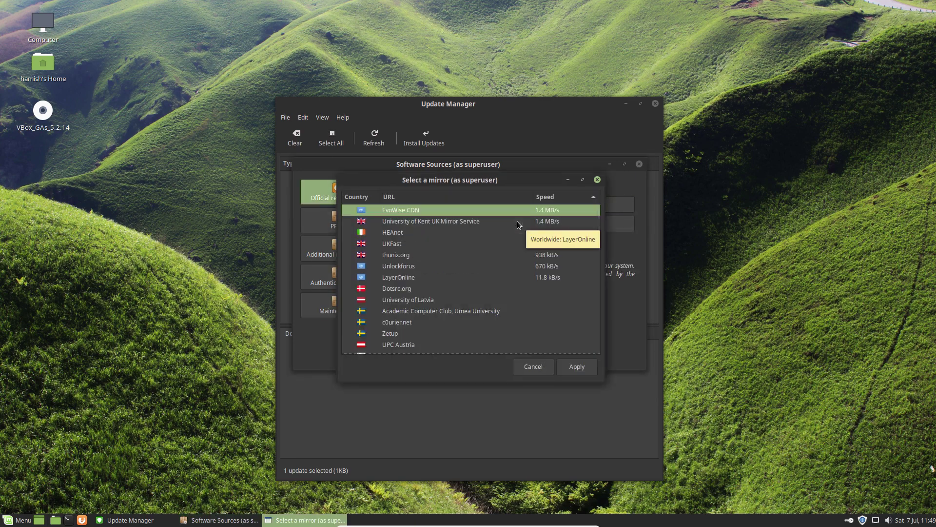
{"action": "left_click", "coordinate": [577, 368]}
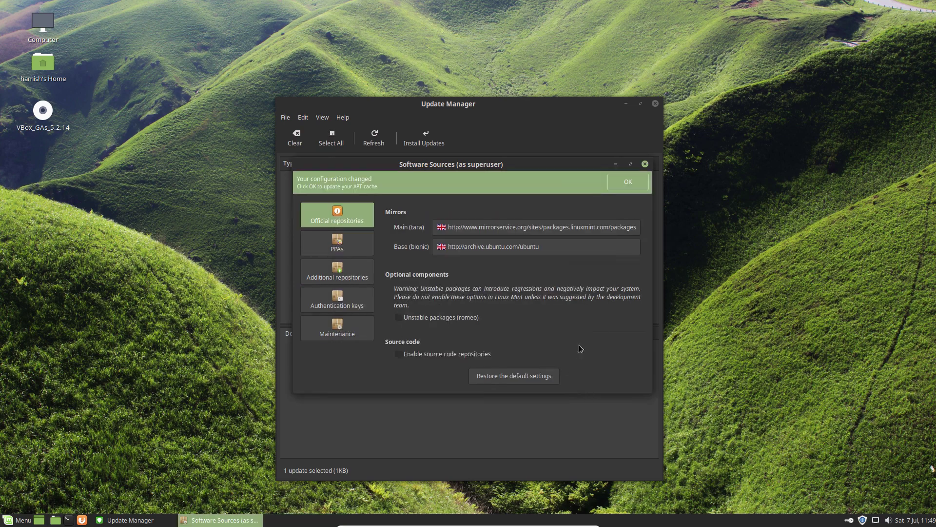
{"action": "left_click", "coordinate": [518, 247]}
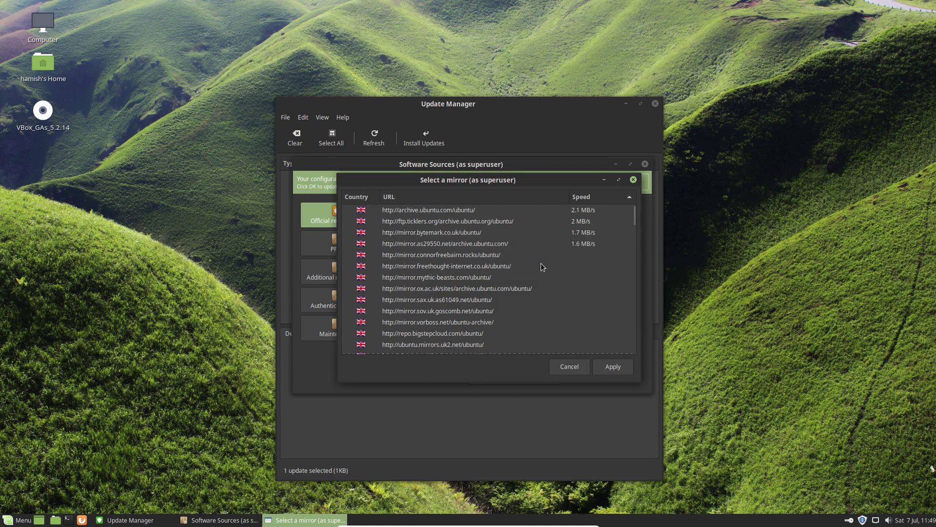
{"action": "left_click", "coordinate": [464, 233]}
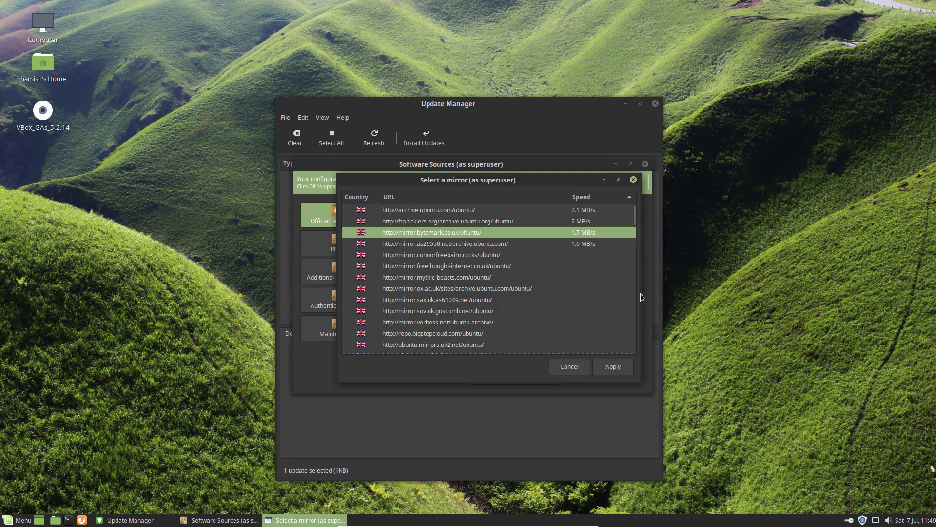
{"action": "left_click", "coordinate": [610, 367]}
Update the package cache with the new mirrors, then close Software Sources.
{"action": "left_click", "coordinate": [628, 183]}
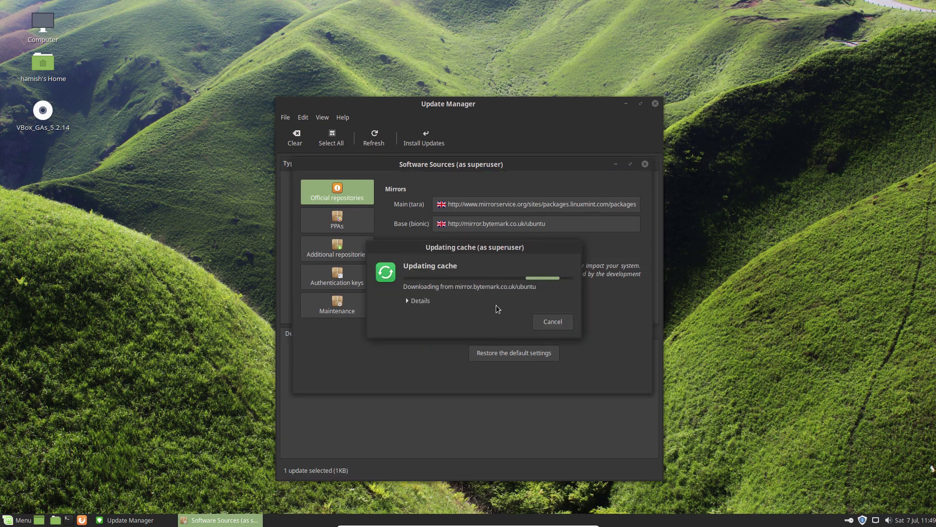
{"action": "left_click", "coordinate": [411, 302]}
{"action": "left_click_drag", "start_coordinate": [443, 248], "coordinate": [406, 176]}
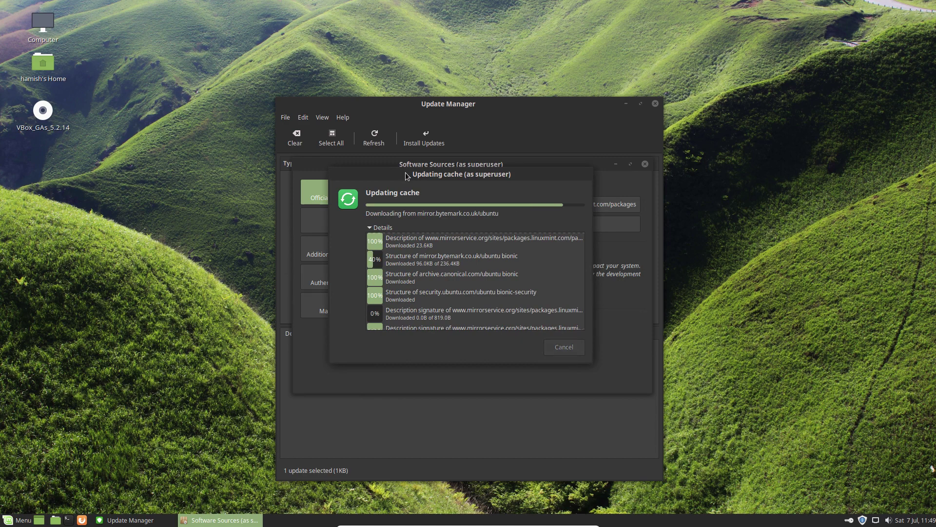
{"action": "left_click", "coordinate": [645, 165]}
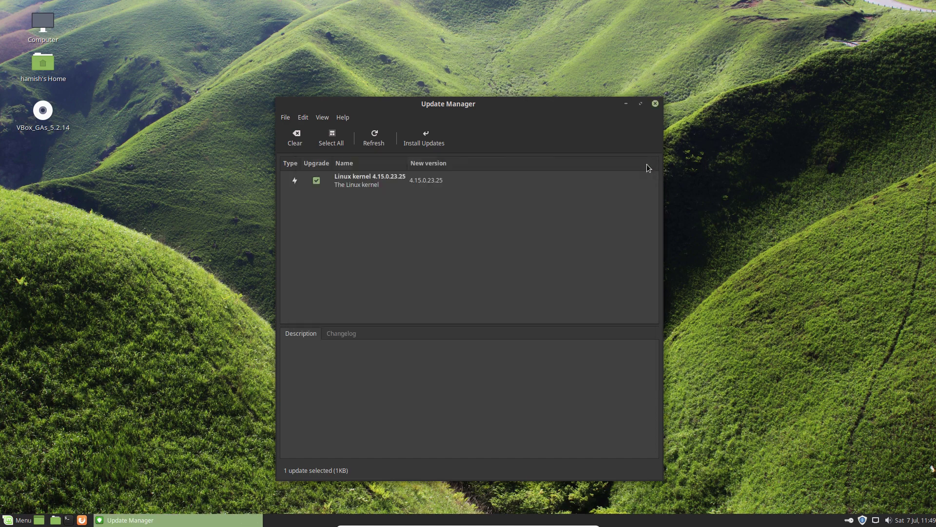
Close Update Manager and launch Software Manager from the applications menu.
{"action": "left_click", "coordinate": [654, 104]}
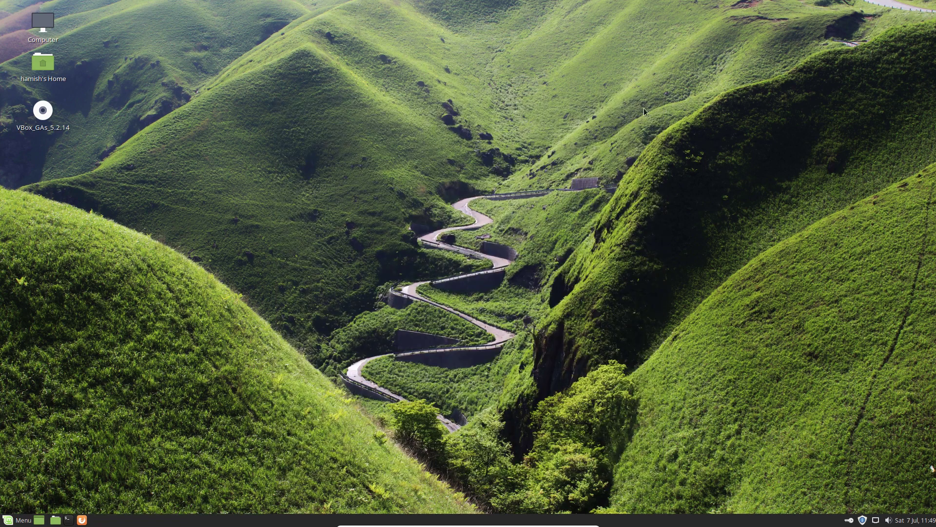
{"action": "left_click", "coordinate": [25, 519]}
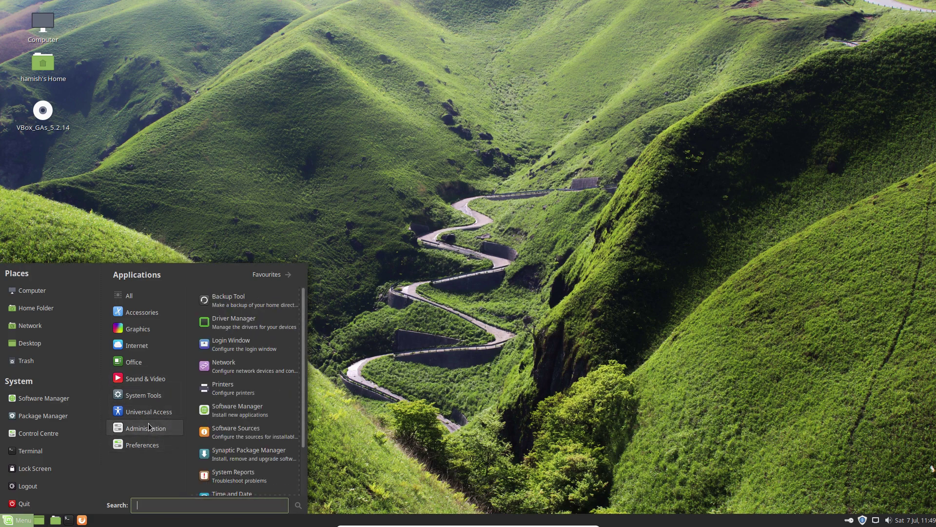
{"action": "left_click", "coordinate": [242, 414]}
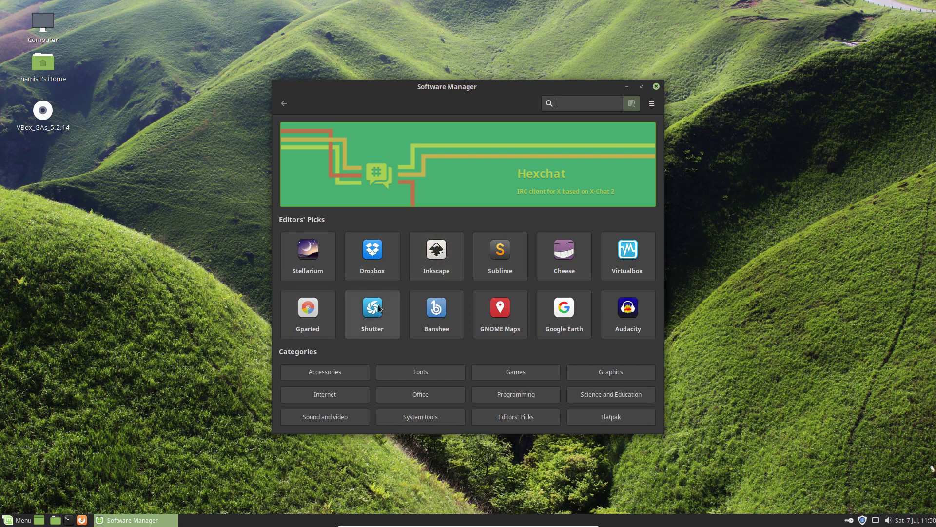
Open Stellarium's details page and scroll through its description and reviews.
{"action": "left_click", "coordinate": [308, 257]}
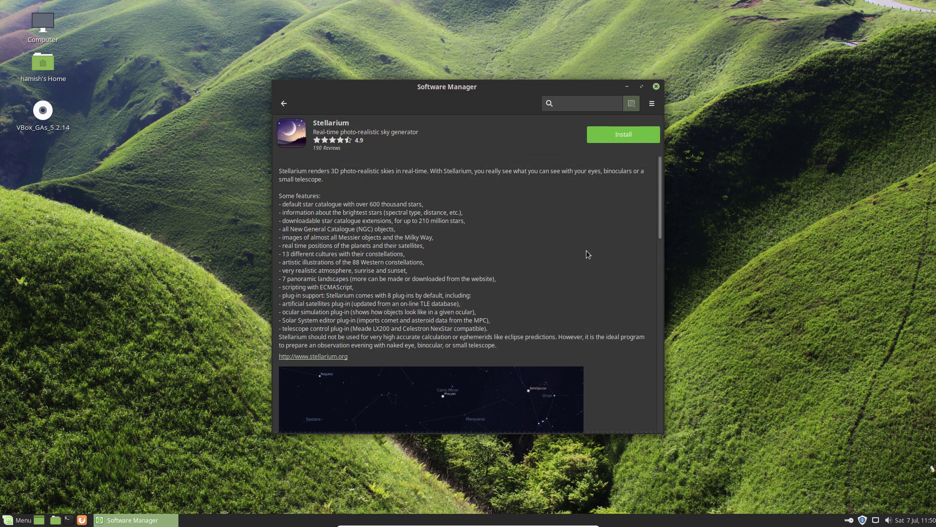
{"action": "scroll", "coordinate": [587, 251], "scroll_direction": "down", "scroll_amount": 4}
{"action": "scroll", "coordinate": [587, 251], "scroll_direction": "up", "scroll_amount": 4}
{"action": "scroll", "coordinate": [588, 254], "scroll_direction": "down", "scroll_amount": 8}
{"action": "scroll", "coordinate": [586, 250], "scroll_direction": "up", "scroll_amount": 8}
{"action": "scroll", "coordinate": [567, 266], "scroll_direction": "down", "scroll_amount": 17}
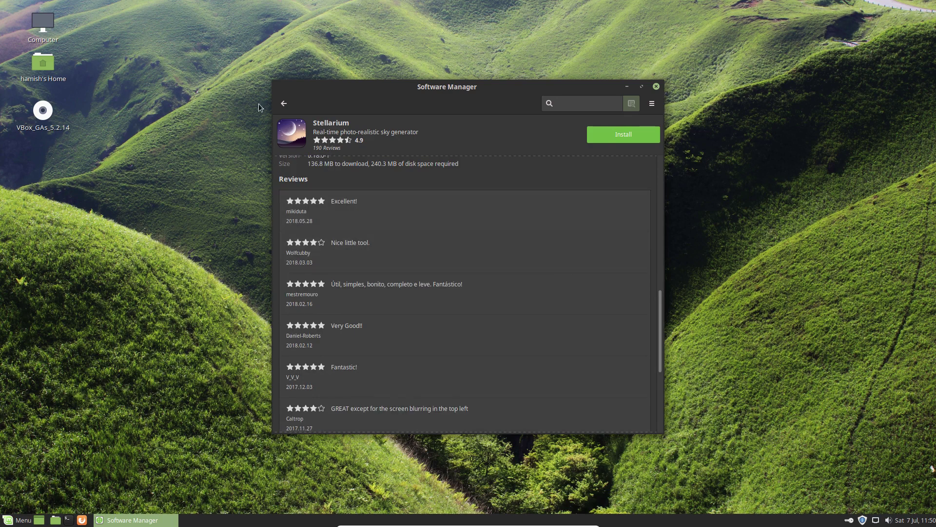
Scroll through the GNOME Maps details page, then return to the Software Manager home page.
{"action": "left_click", "coordinate": [284, 104]}
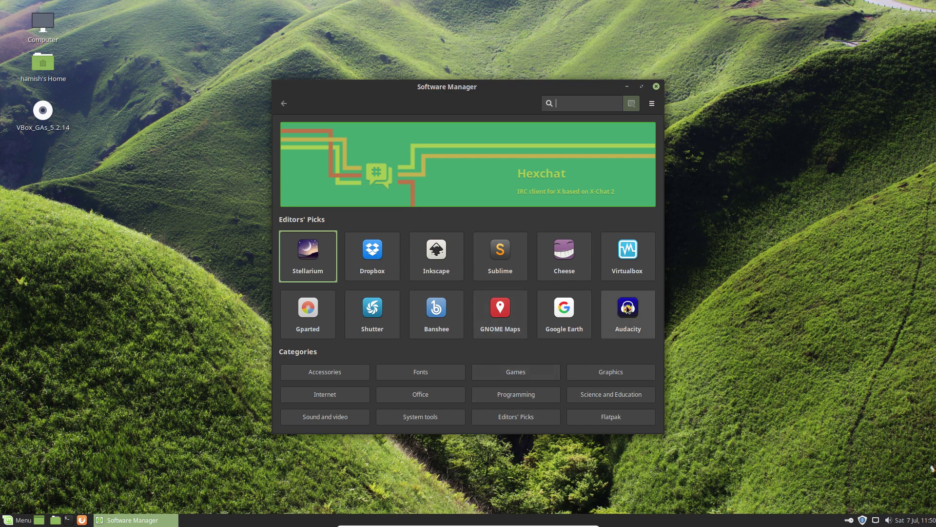
{"action": "left_click", "coordinate": [513, 314]}
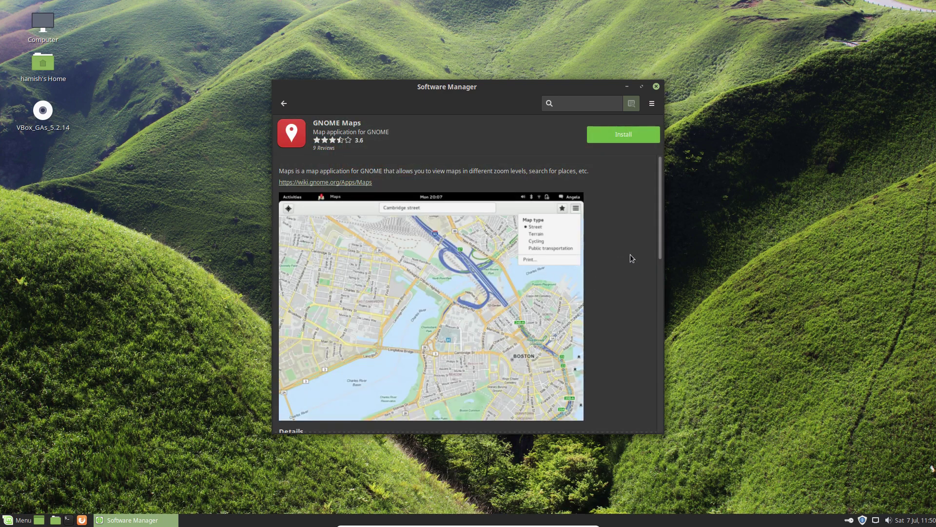
{"action": "scroll", "coordinate": [630, 254], "scroll_direction": "down", "scroll_amount": 5}
{"action": "scroll", "coordinate": [630, 253], "scroll_direction": "up", "scroll_amount": 4}
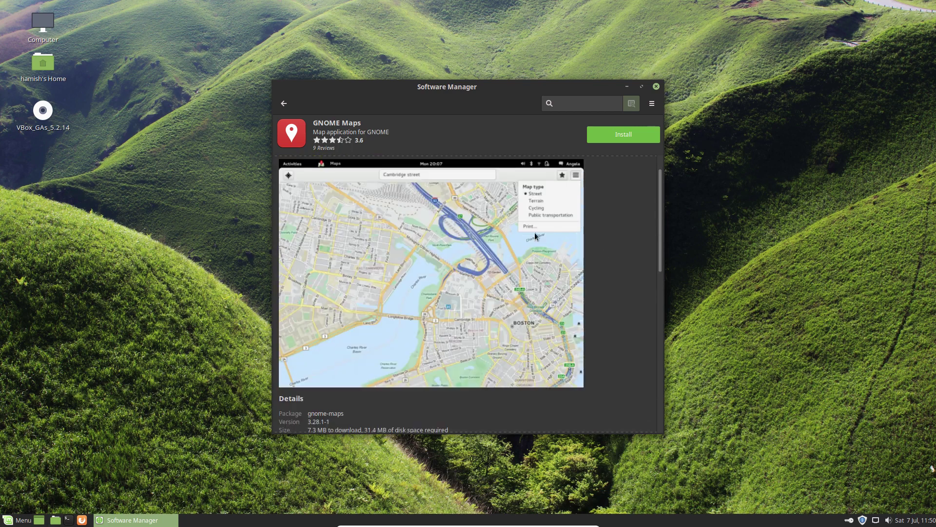
{"action": "left_click", "coordinate": [282, 104]}
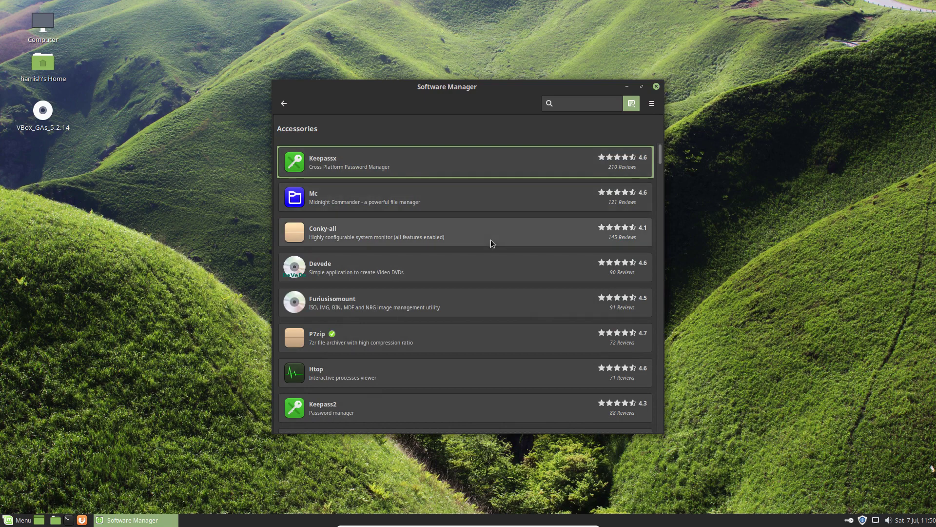
Scroll to the bottom of the Accessories app list, then go back to the home page.
{"action": "scroll", "coordinate": [490, 239], "scroll_direction": "down", "scroll_amount": 4}
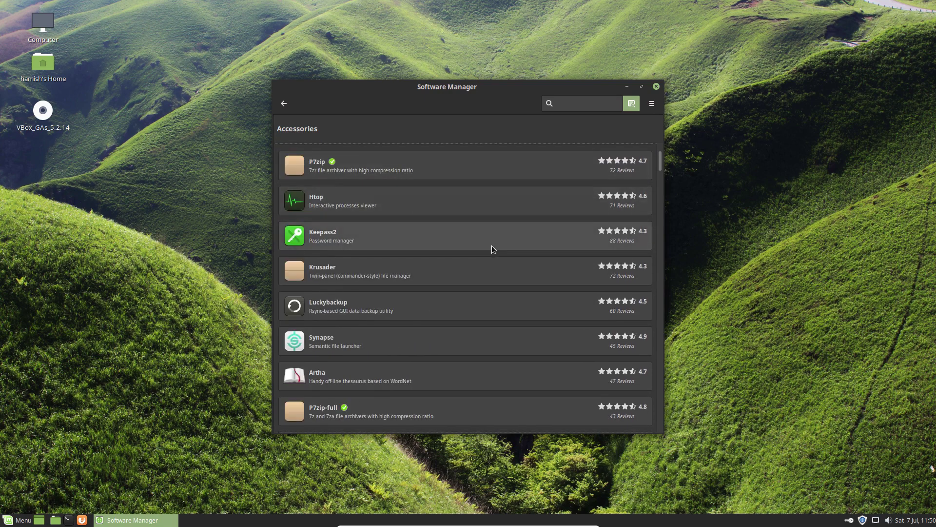
{"action": "scroll", "coordinate": [492, 249], "scroll_direction": "down", "scroll_amount": 10}
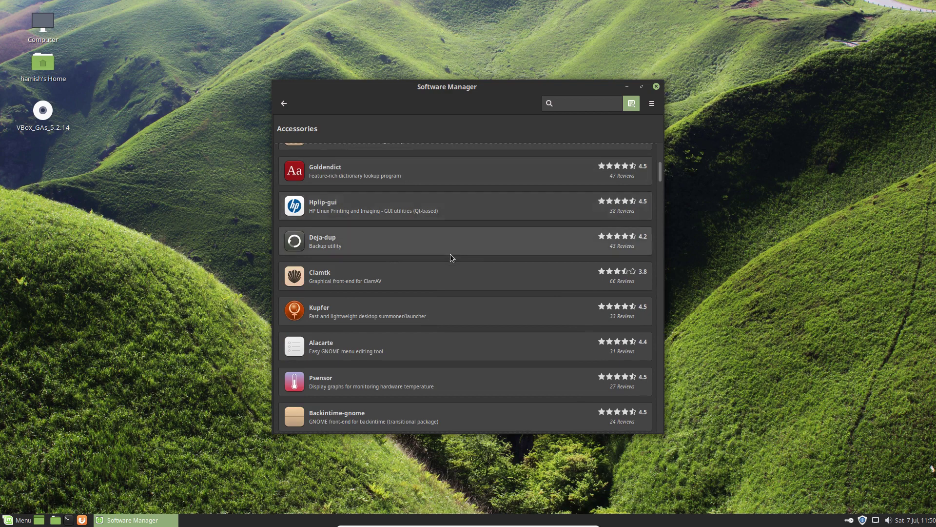
{"action": "scroll", "coordinate": [449, 253], "scroll_direction": "down", "scroll_amount": 1}
{"action": "scroll", "coordinate": [446, 254], "scroll_direction": "down", "scroll_amount": 1}
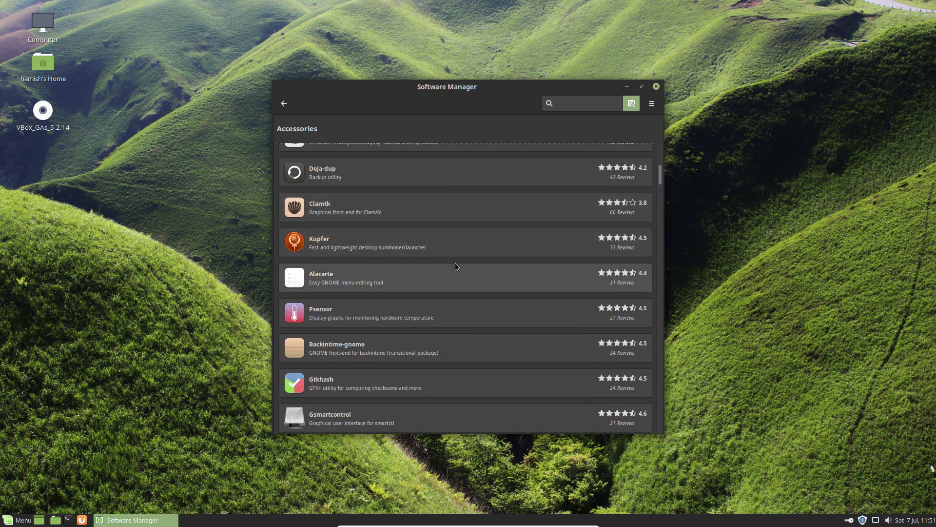
{"action": "scroll", "coordinate": [455, 266], "scroll_direction": "down", "scroll_amount": 5}
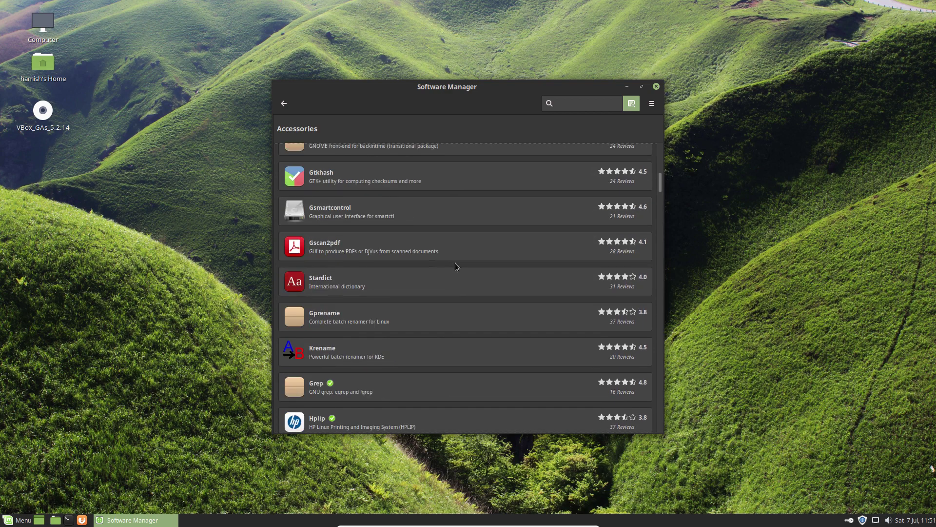
{"action": "scroll", "coordinate": [452, 268], "scroll_direction": "down", "scroll_amount": 2}
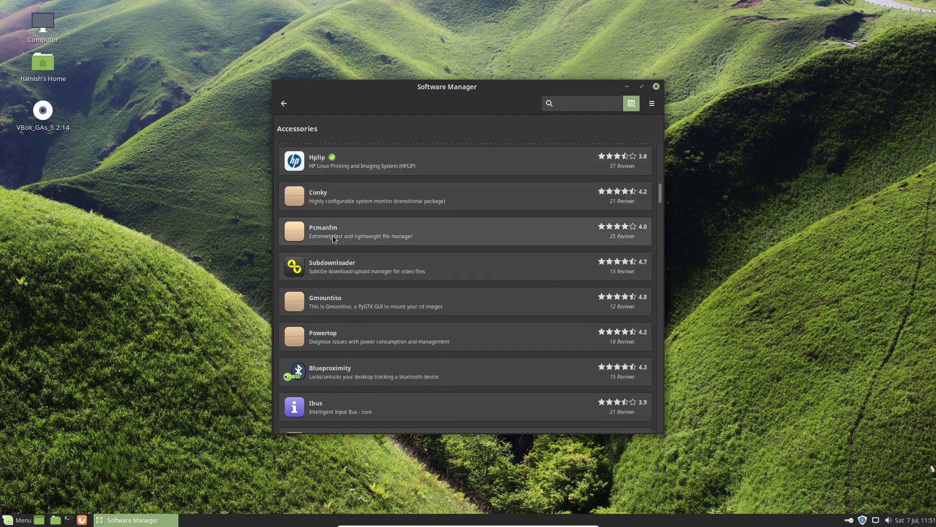
{"action": "scroll", "coordinate": [542, 239], "scroll_direction": "down", "scroll_amount": 6}
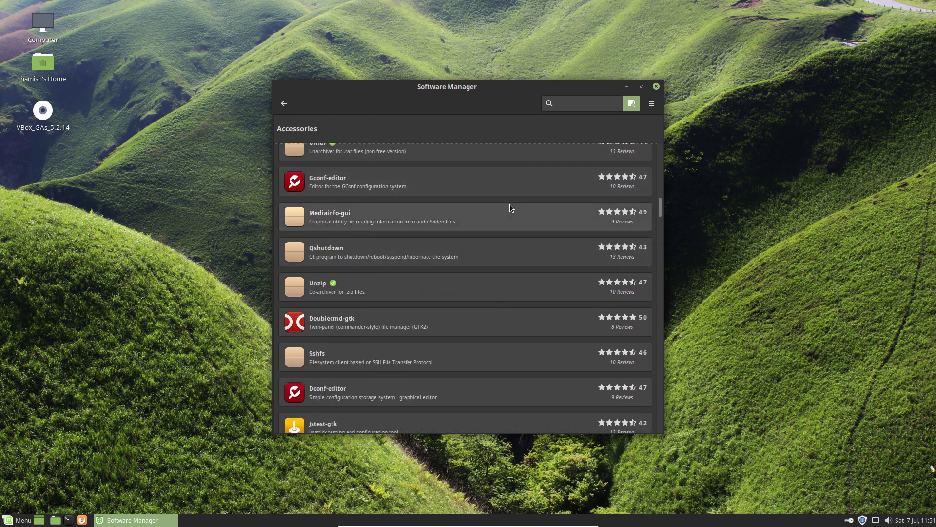
{"action": "scroll", "coordinate": [510, 207], "scroll_direction": "down", "scroll_amount": 2}
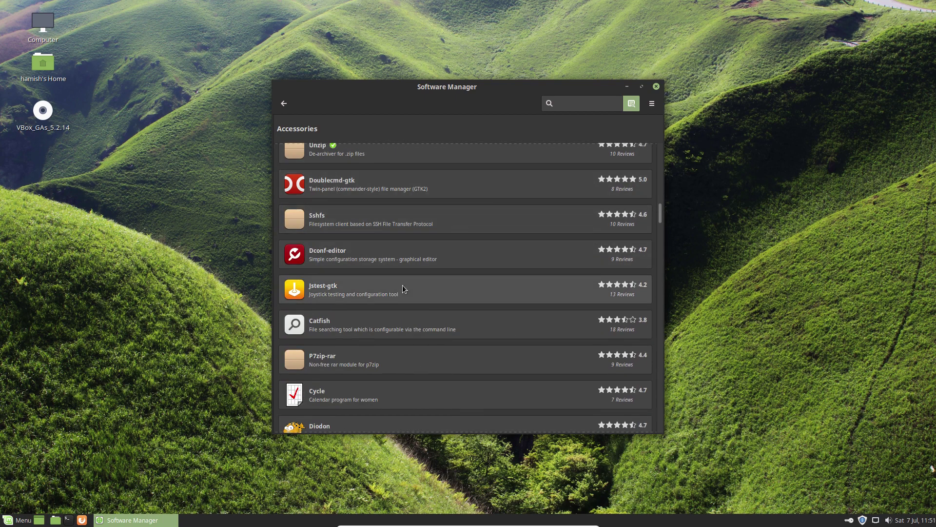
{"action": "scroll", "coordinate": [402, 287], "scroll_direction": "down", "scroll_amount": 3}
{"action": "scroll", "coordinate": [403, 288], "scroll_direction": "down", "scroll_amount": 7}
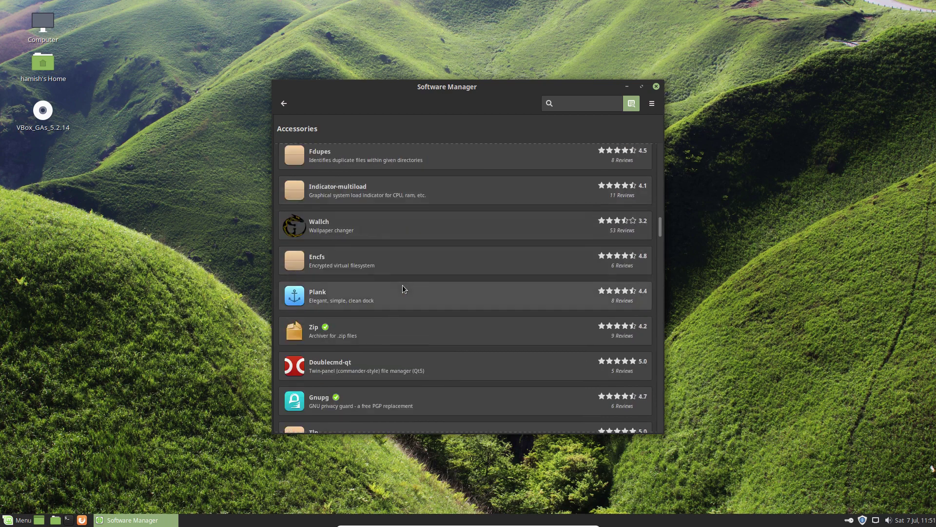
{"action": "scroll", "coordinate": [433, 289], "scroll_direction": "down", "scroll_amount": 2}
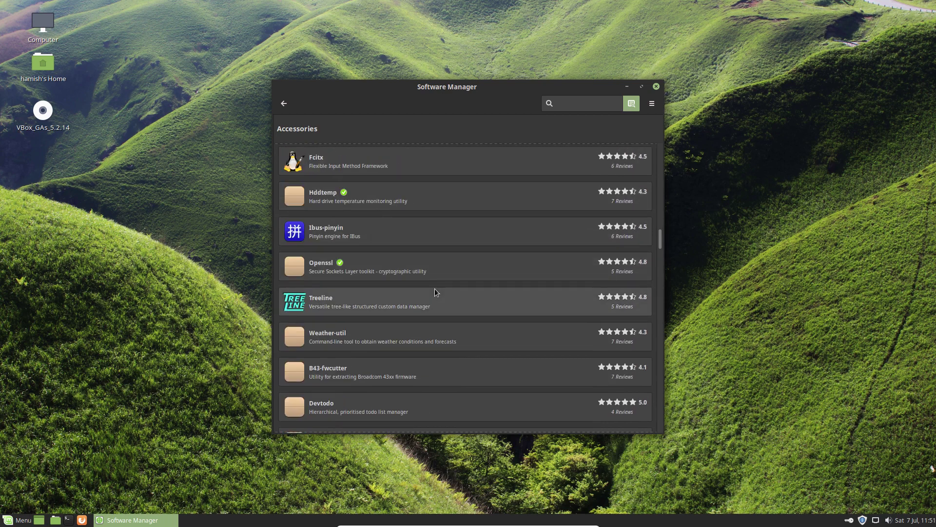
{"action": "scroll", "coordinate": [434, 290], "scroll_direction": "down", "scroll_amount": 4}
{"action": "scroll", "coordinate": [434, 288], "scroll_direction": "down", "scroll_amount": 6}
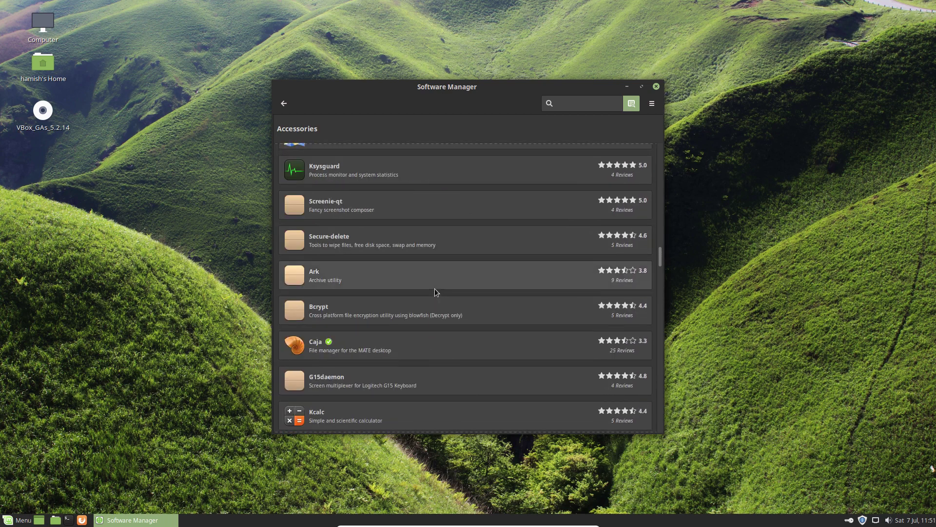
{"action": "scroll", "coordinate": [434, 289], "scroll_direction": "down", "scroll_amount": 1}
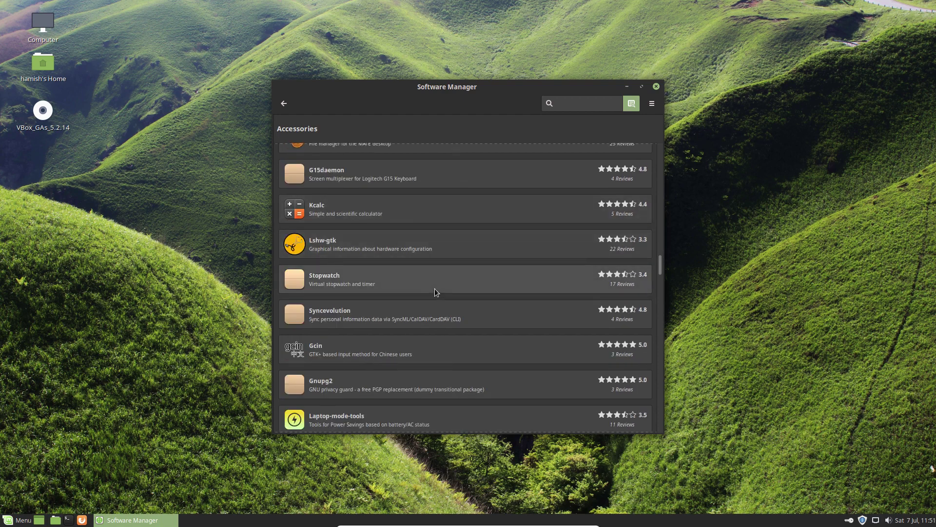
{"action": "scroll", "coordinate": [435, 288], "scroll_direction": "down", "scroll_amount": 3}
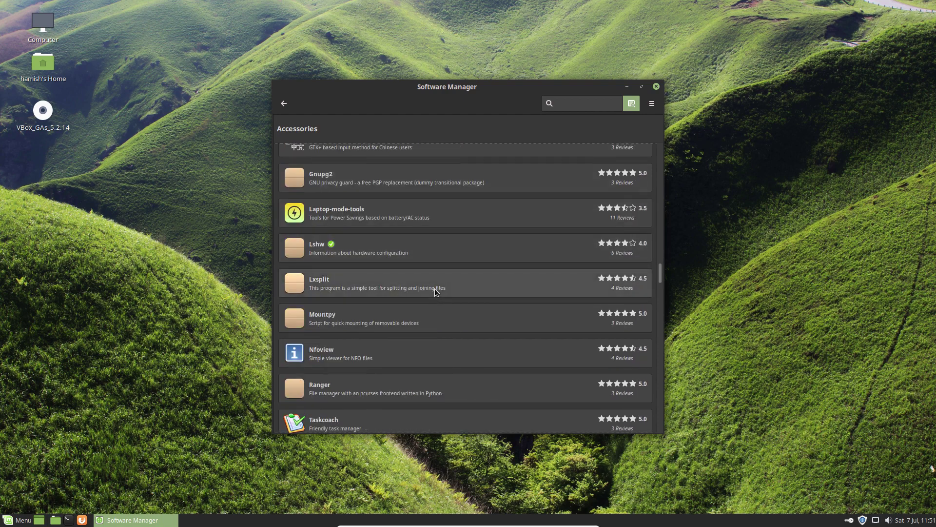
{"action": "scroll", "coordinate": [434, 288], "scroll_direction": "down", "scroll_amount": 4}
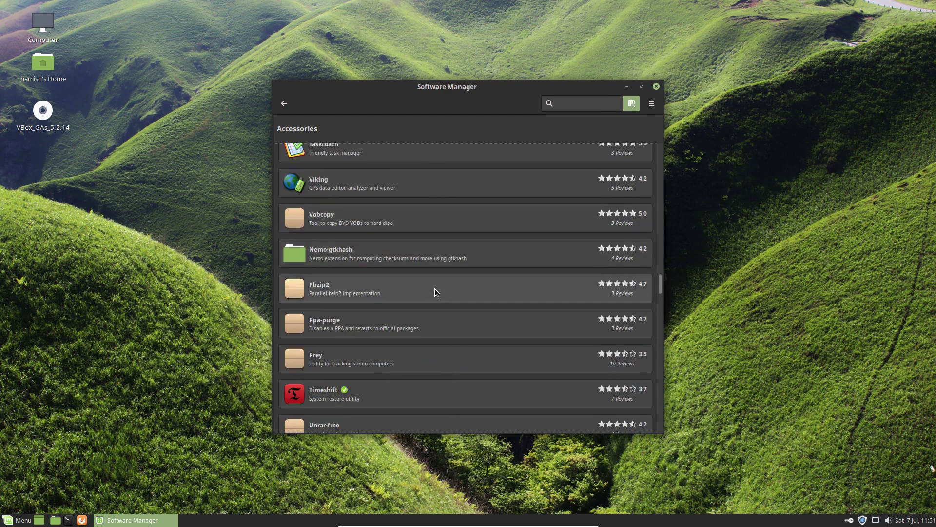
{"action": "left_click", "coordinate": [284, 105]}
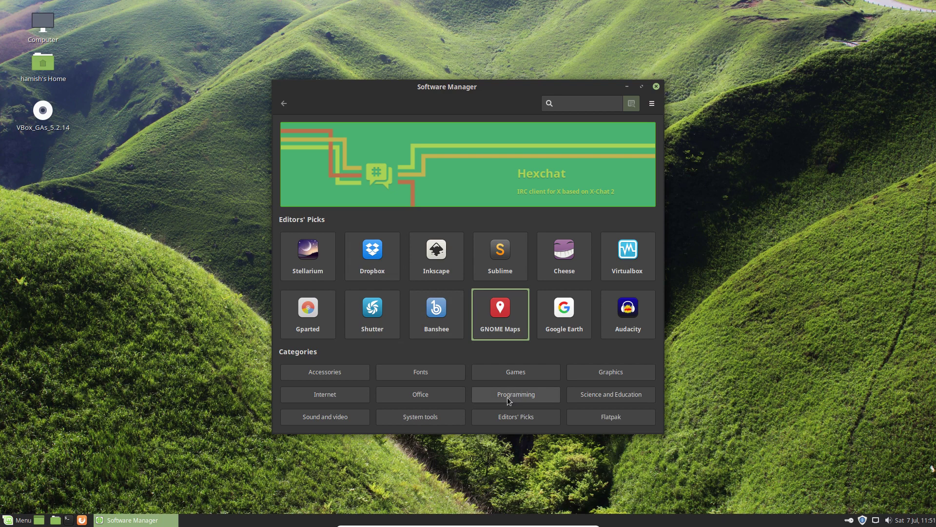
{"action": "left_click", "coordinate": [540, 399]}
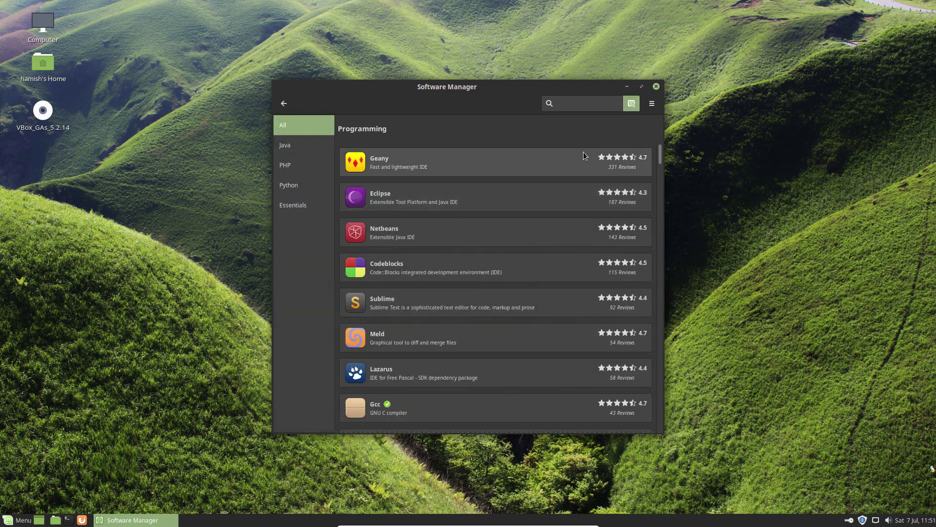
{"action": "scroll", "coordinate": [474, 249], "scroll_direction": "down", "scroll_amount": 5}
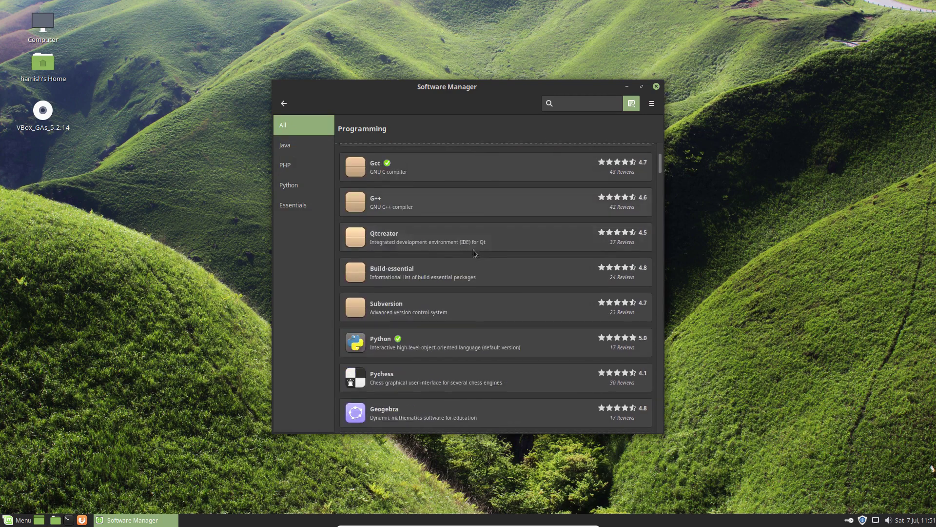
{"action": "scroll", "coordinate": [473, 249], "scroll_direction": "down", "scroll_amount": 3}
{"action": "scroll", "coordinate": [466, 248], "scroll_direction": "down", "scroll_amount": 1}
{"action": "scroll", "coordinate": [465, 248], "scroll_direction": "down", "scroll_amount": 4}
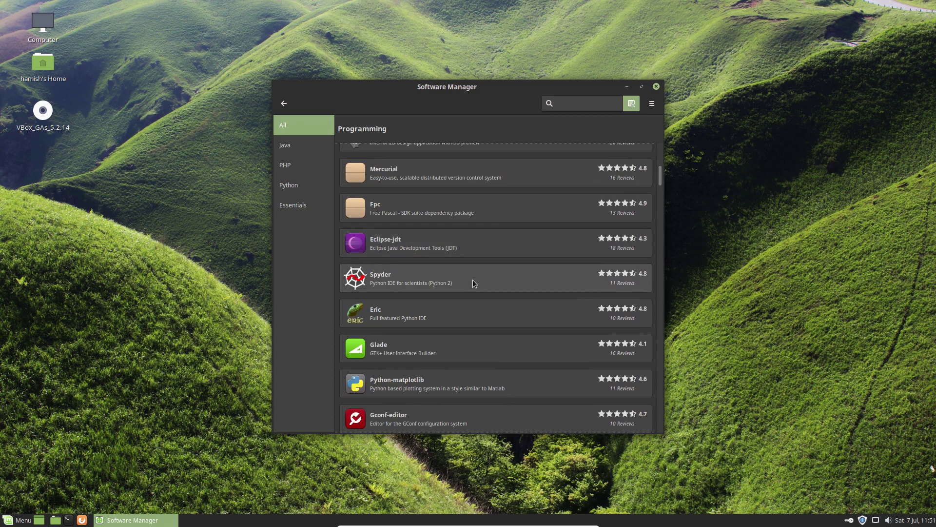
{"action": "scroll", "coordinate": [473, 280], "scroll_direction": "down", "scroll_amount": 3}
{"action": "scroll", "coordinate": [472, 280], "scroll_direction": "down", "scroll_amount": 3}
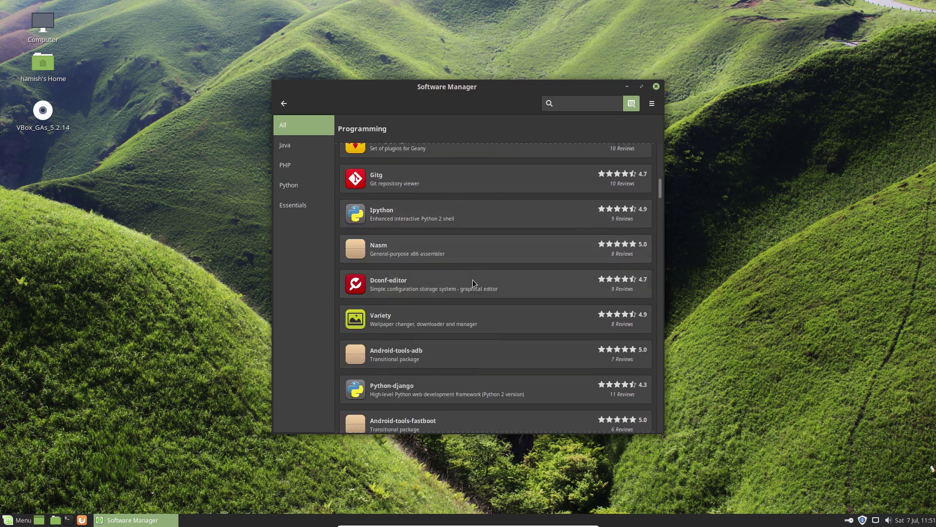
{"action": "scroll", "coordinate": [472, 279], "scroll_direction": "down", "scroll_amount": 6}
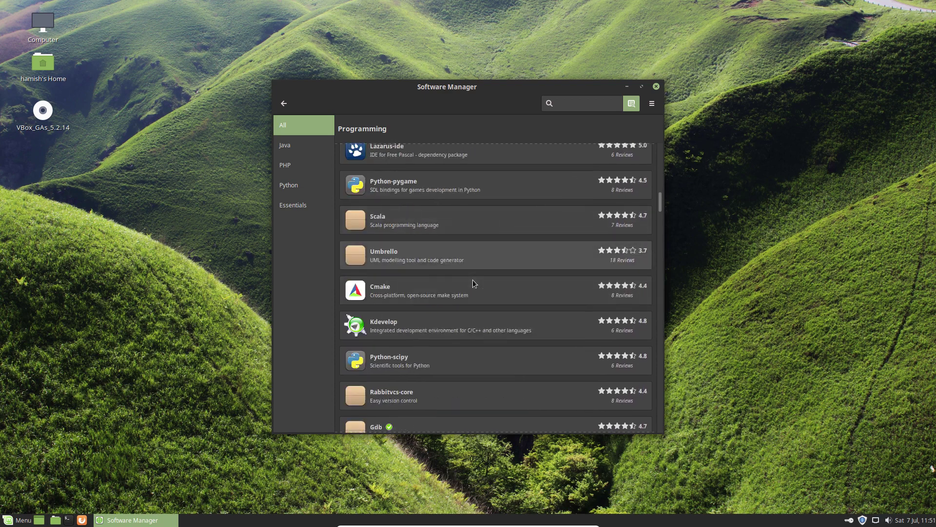
{"action": "scroll", "coordinate": [473, 281], "scroll_direction": "down", "scroll_amount": 1}
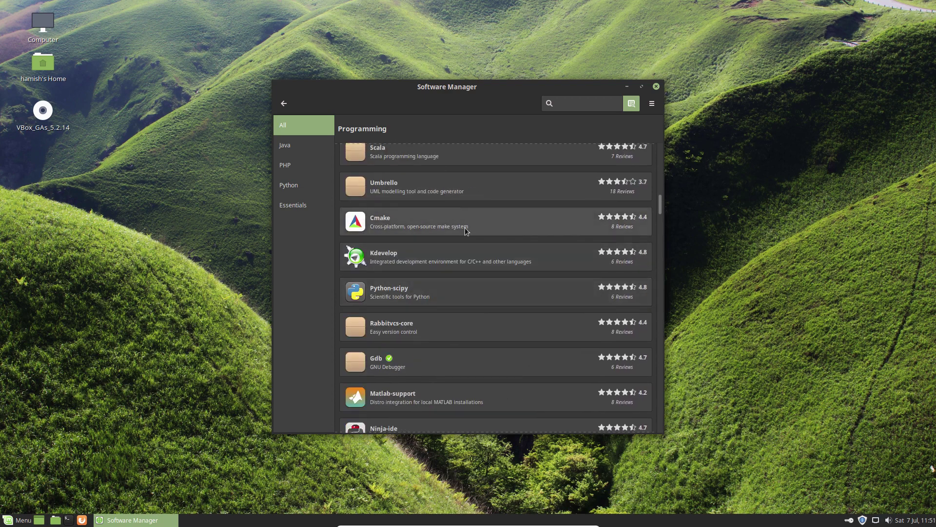
{"action": "scroll", "coordinate": [470, 241], "scroll_direction": "down", "scroll_amount": 3}
{"action": "scroll", "coordinate": [469, 246], "scroll_direction": "down", "scroll_amount": 5}
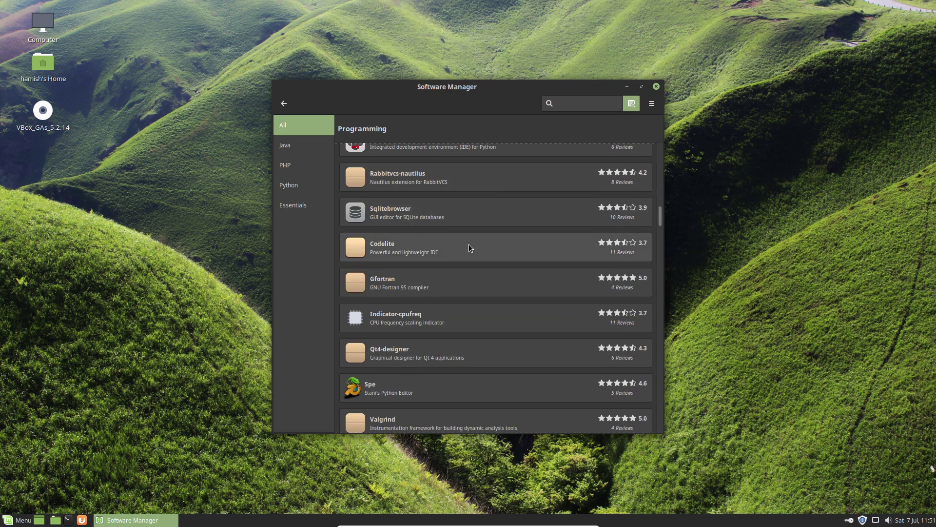
{"action": "scroll", "coordinate": [478, 274], "scroll_direction": "down", "scroll_amount": 4}
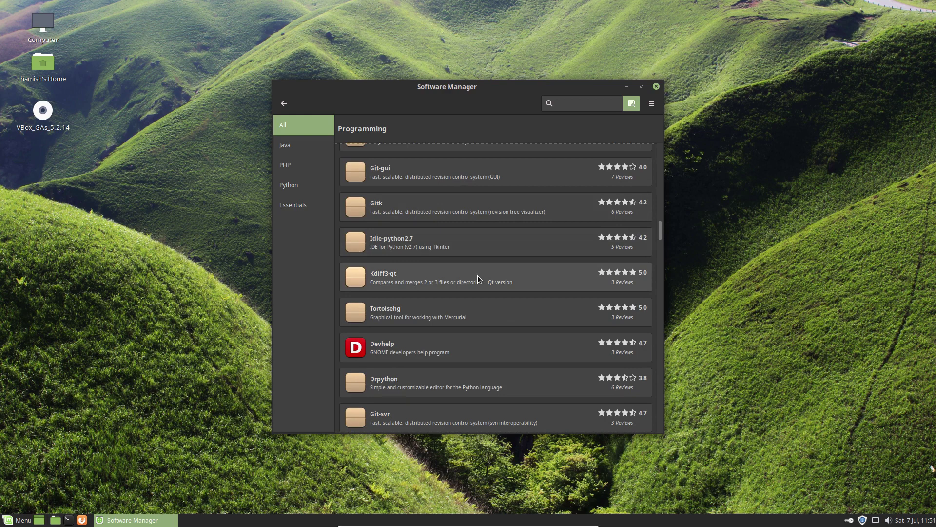
{"action": "left_click", "coordinate": [284, 103]}
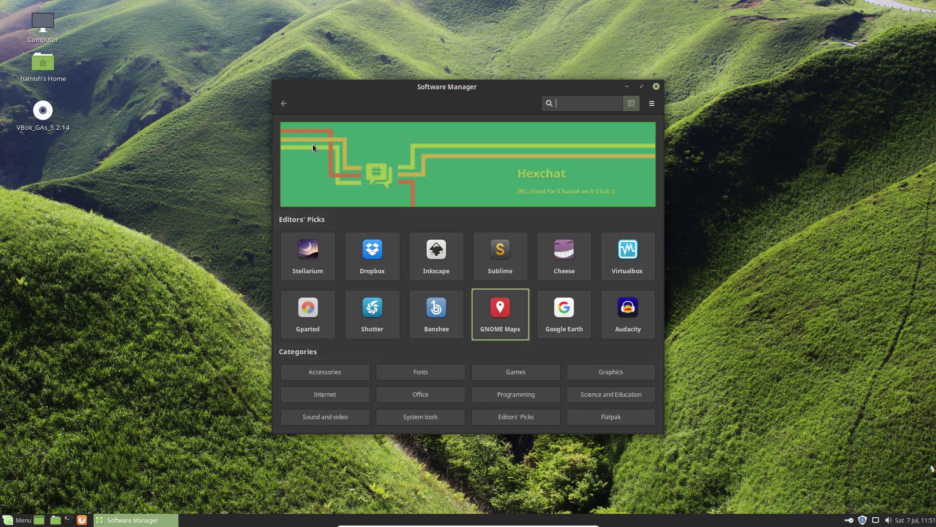
Install Leafpad from the Office category, authorising with the administrator password.
{"action": "left_click", "coordinate": [444, 397]}
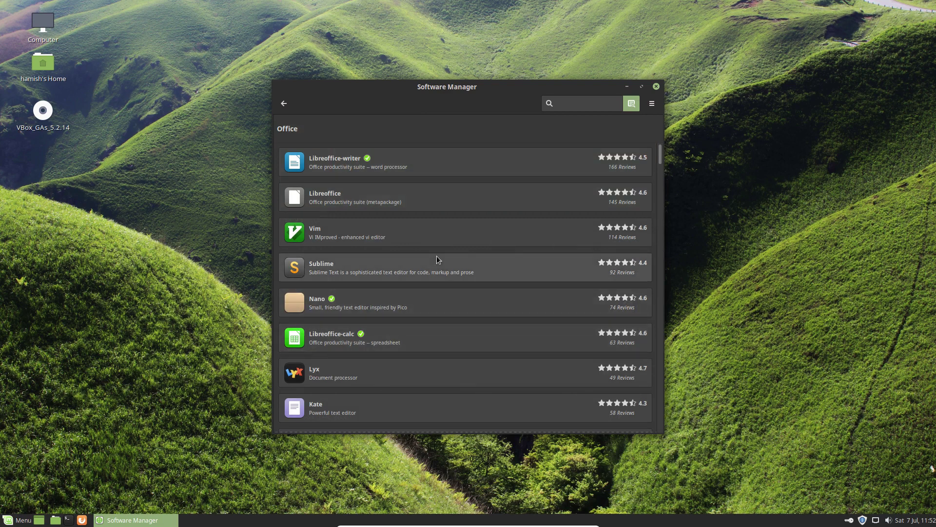
{"action": "scroll", "coordinate": [450, 204], "scroll_direction": "down", "scroll_amount": 1}
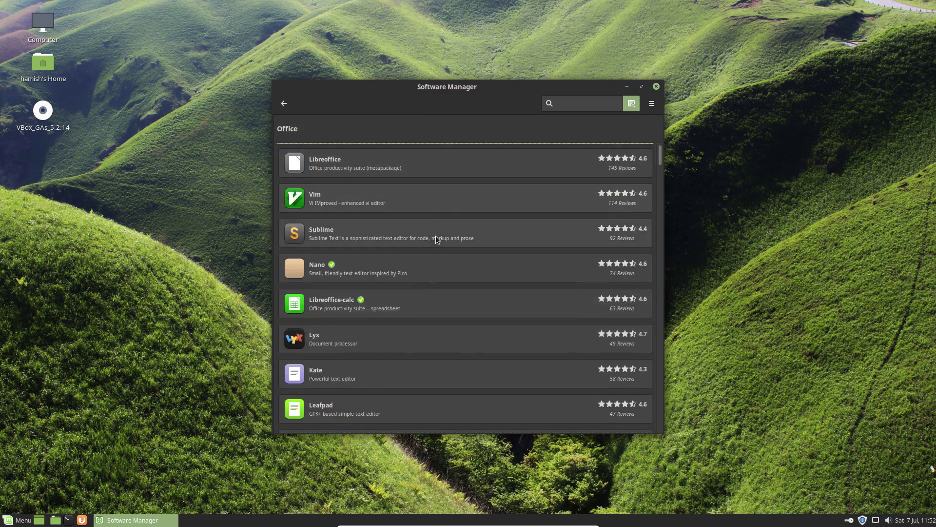
{"action": "scroll", "coordinate": [420, 294], "scroll_direction": "down", "scroll_amount": 3}
{"action": "scroll", "coordinate": [420, 294], "scroll_direction": "down", "scroll_amount": 2}
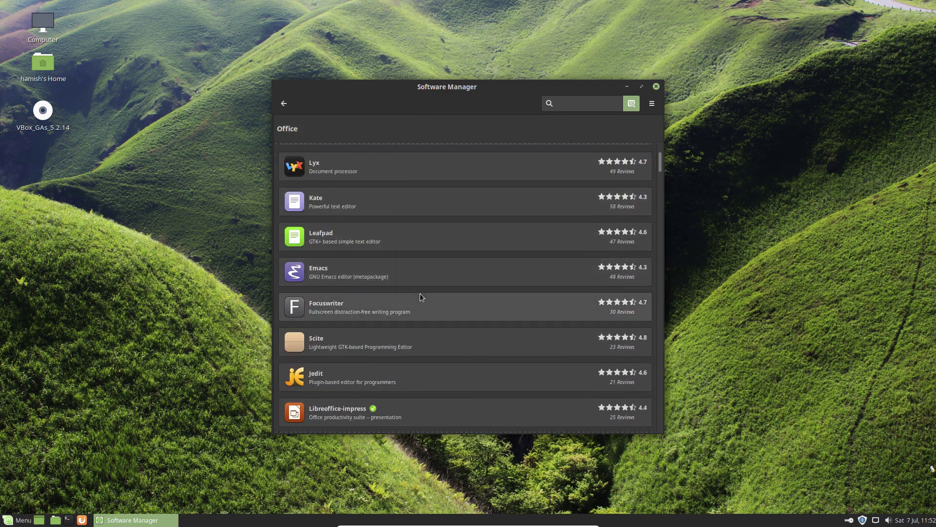
{"action": "scroll", "coordinate": [420, 293], "scroll_direction": "down", "scroll_amount": 1}
{"action": "left_click", "coordinate": [387, 204]}
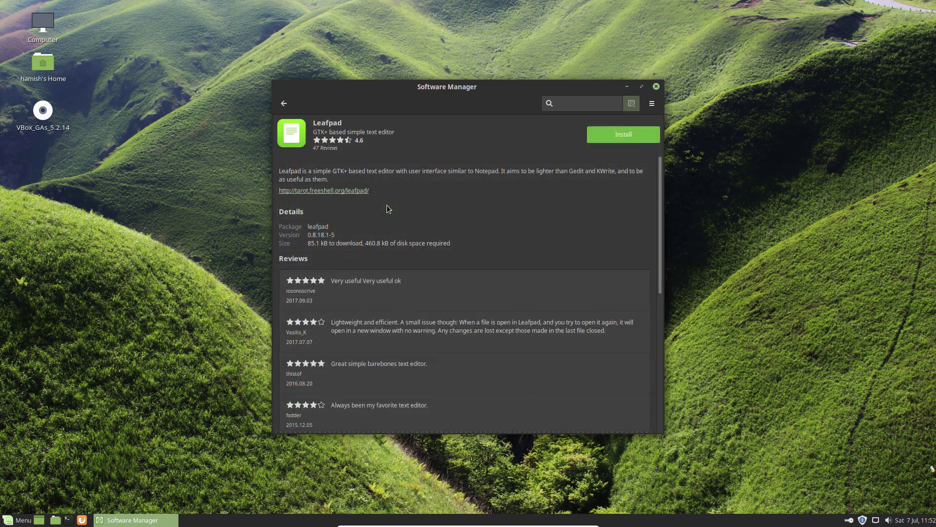
{"action": "left_click", "coordinate": [623, 137]}
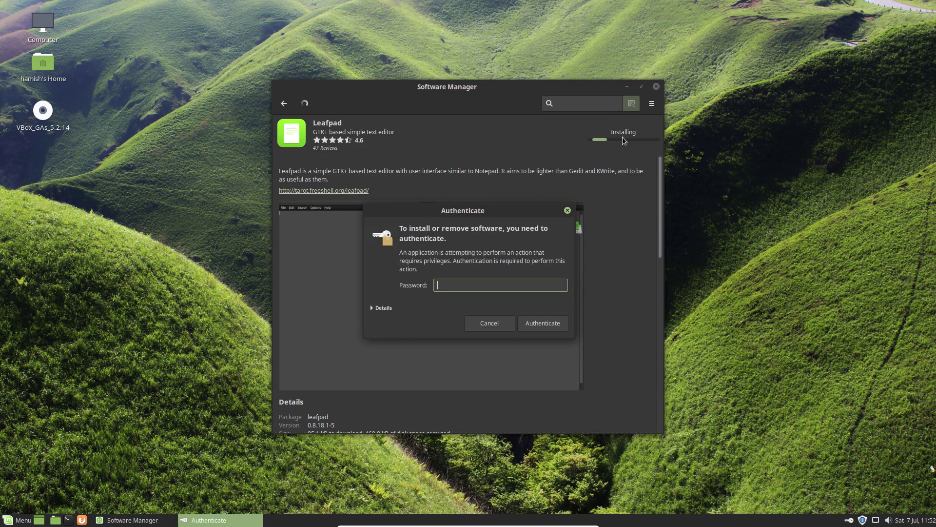
{"action": "type", "text": "••••"}
{"action": "key", "text": "Return"}
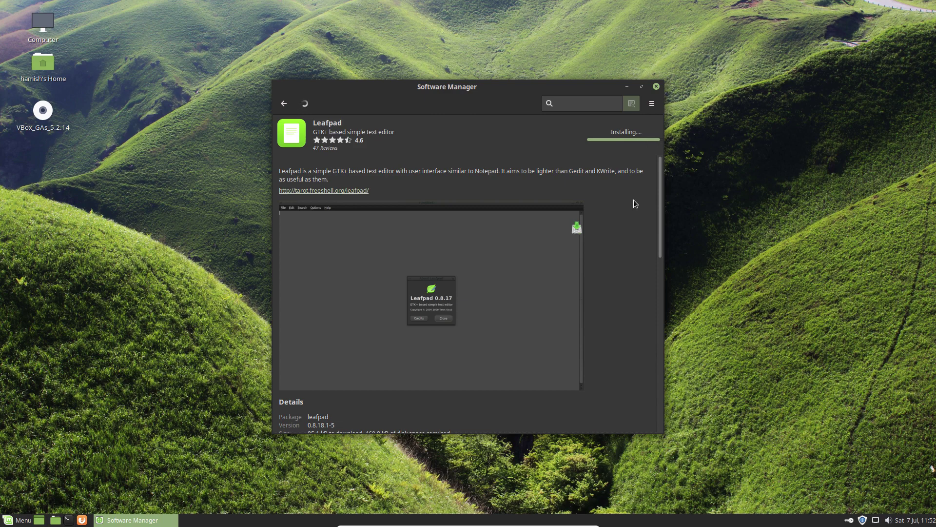
Launch Leafpad, move its window higher, and view its About version information.
{"action": "left_click", "coordinate": [603, 134]}
{"action": "left_click_drag", "start_coordinate": [411, 154], "coordinate": [409, 113]}
{"action": "left_click", "coordinate": [346, 132]}
{"action": "mouse_move", "coordinate": [420, 131]}
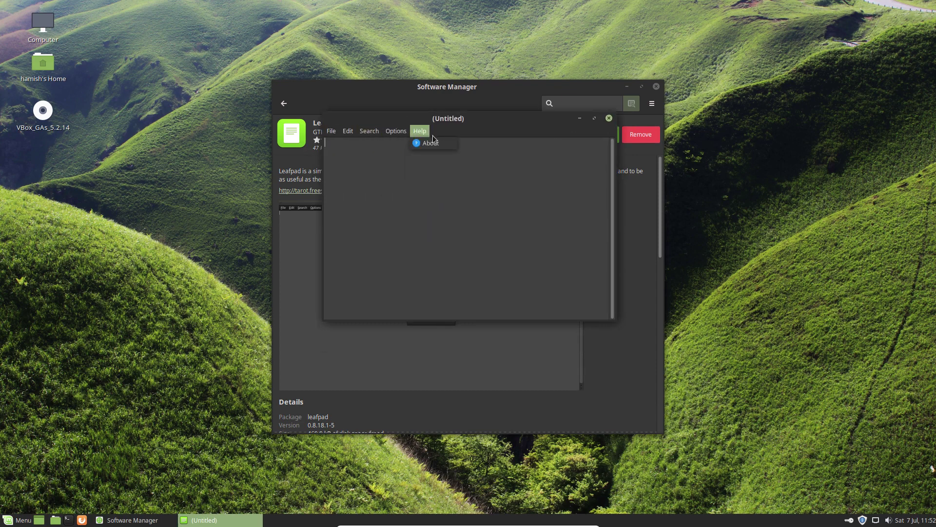
{"action": "left_click", "coordinate": [436, 145]}
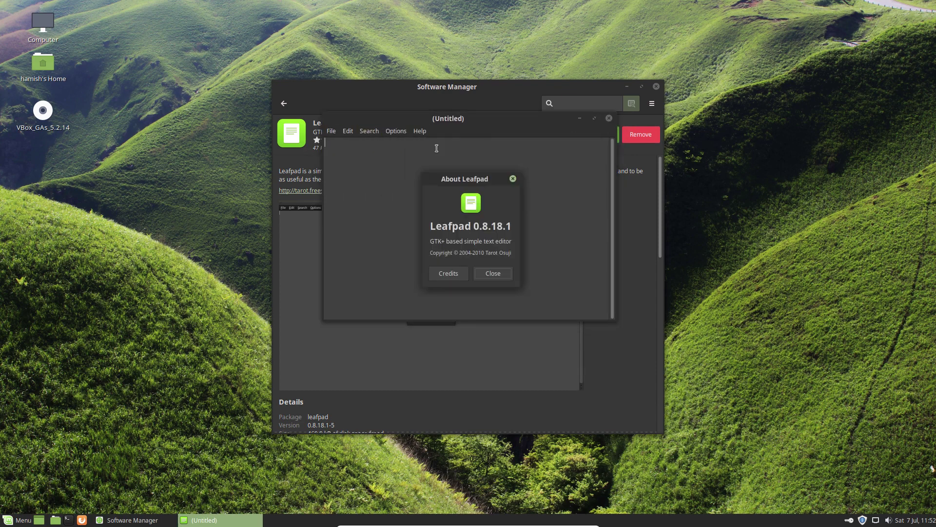
{"action": "left_click", "coordinate": [493, 273]}
Look through Leafpad's menus and quit it with File > Quit.
{"action": "left_click", "coordinate": [344, 131]}
{"action": "mouse_move", "coordinate": [397, 132]}
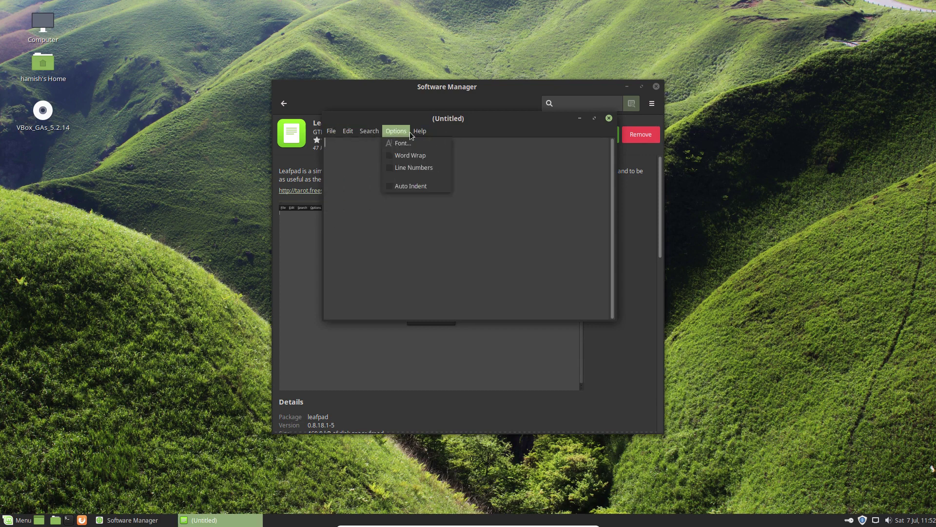
{"action": "mouse_move", "coordinate": [331, 131]}
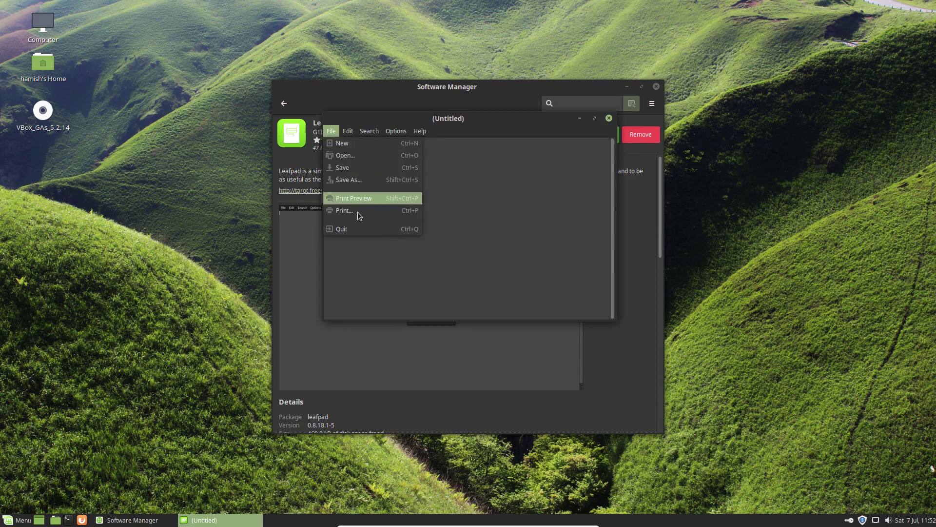
{"action": "left_click", "coordinate": [357, 228]}
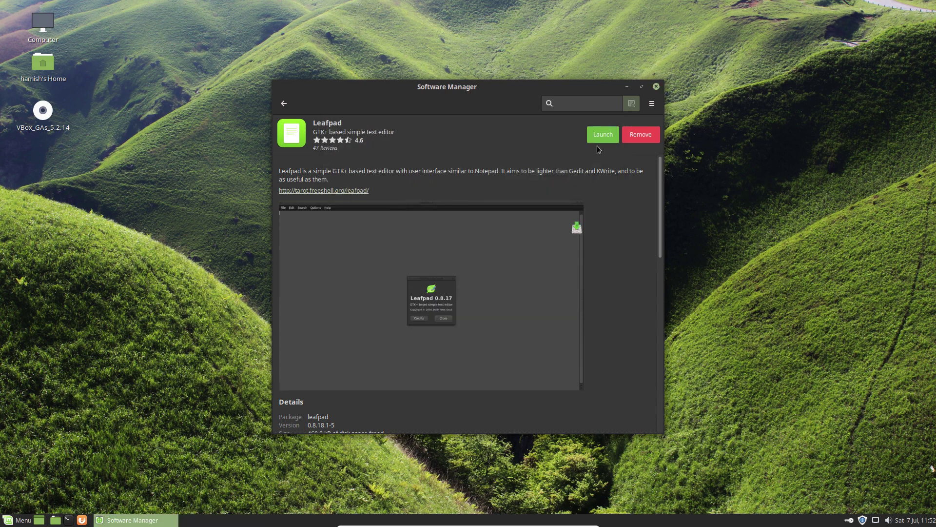
Close Software Manager and browse the Linux Mint applications menu.
{"action": "left_click", "coordinate": [656, 87]}
{"action": "left_click", "coordinate": [19, 520]}
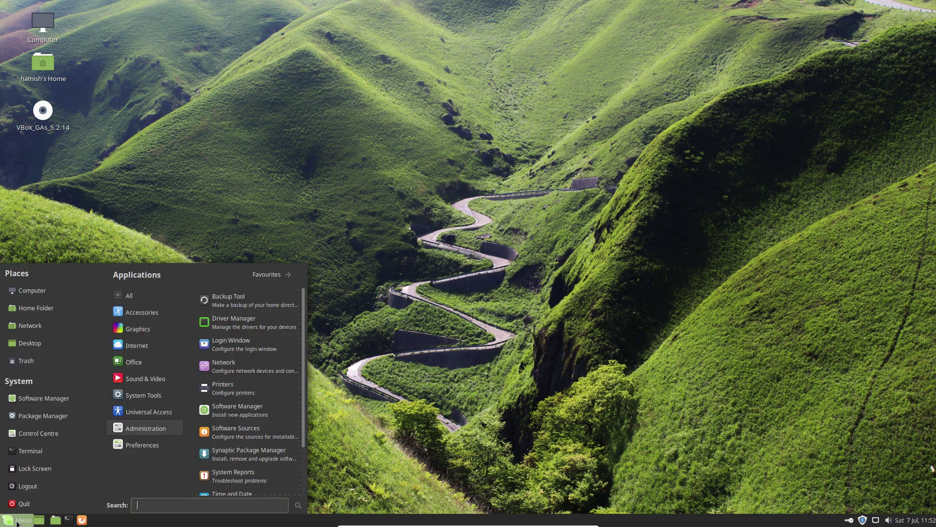
{"action": "mouse_move", "coordinate": [168, 415]}
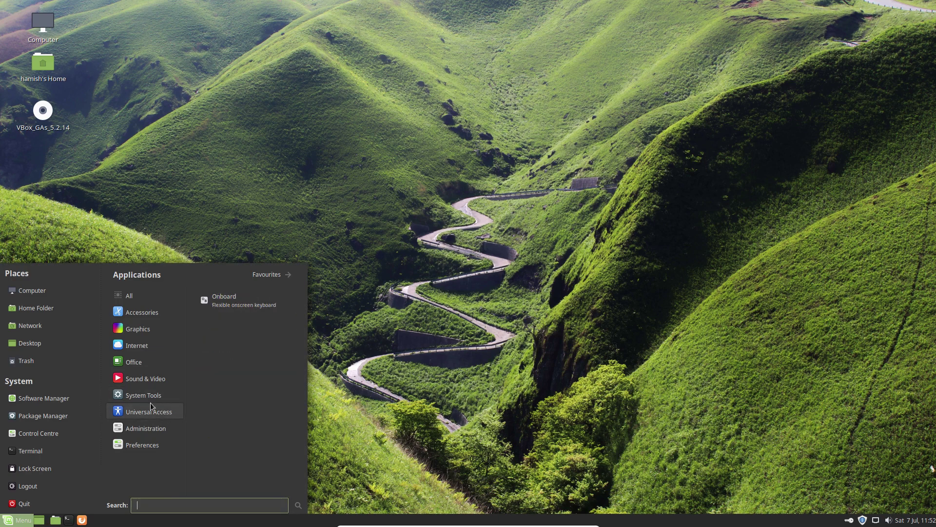
{"action": "mouse_move", "coordinate": [147, 401]}
{"action": "mouse_move", "coordinate": [138, 433]}
{"action": "scroll", "coordinate": [289, 420], "scroll_direction": "down", "scroll_amount": 3}
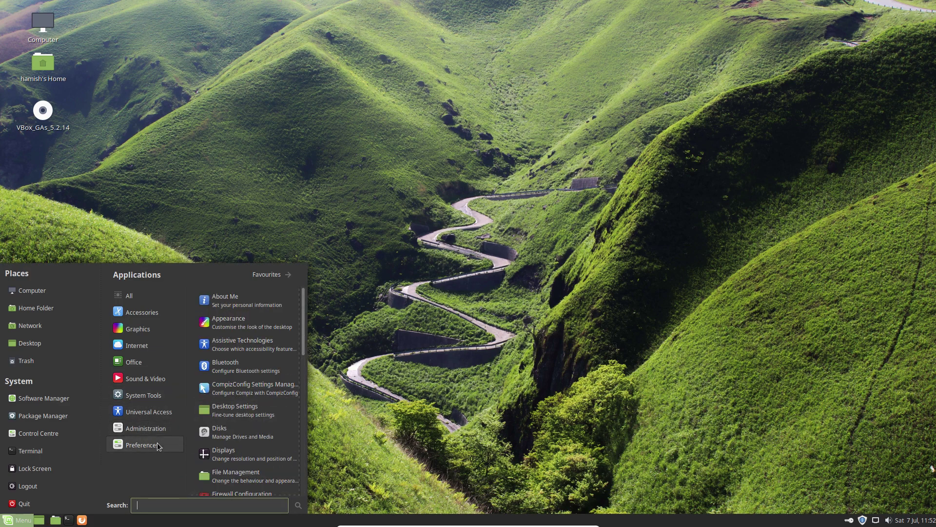
{"action": "scroll", "coordinate": [273, 412], "scroll_direction": "down", "scroll_amount": 3}
{"action": "scroll", "coordinate": [273, 411], "scroll_direction": "down", "scroll_amount": 6}
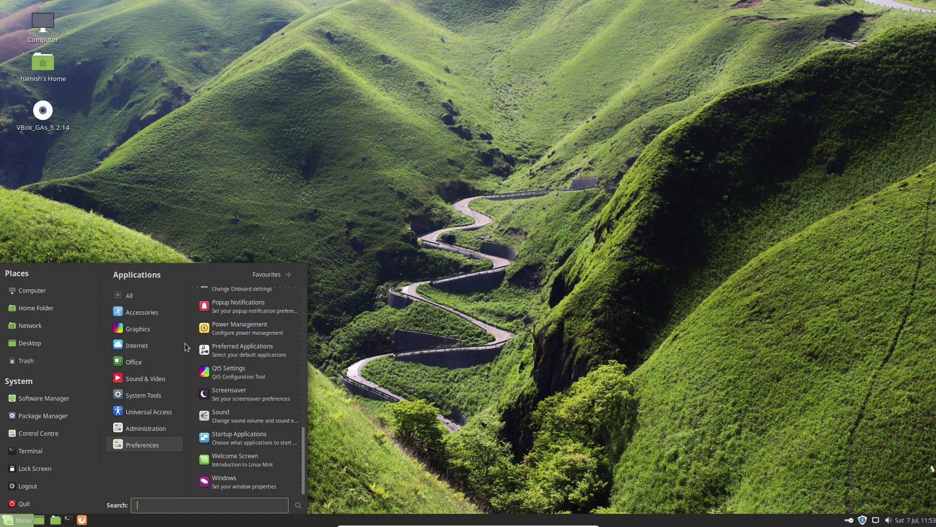
Search the menu for xpdf, then xview, trimming the query back to just 'x'.
{"action": "type", "text": "xpdf"}
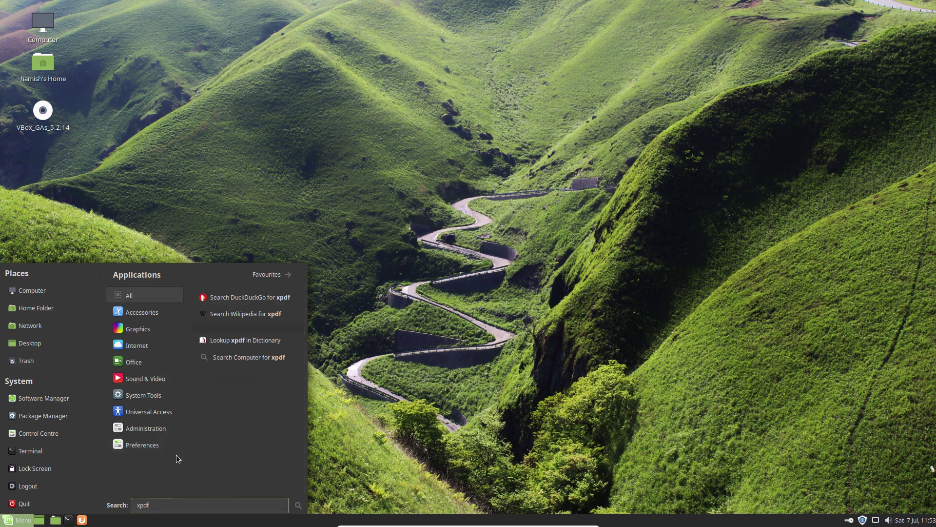
{"action": "key", "text": "BackSpace"}
{"action": "key", "text": "BackSpace"}
{"action": "key", "text": "BackSpace"}
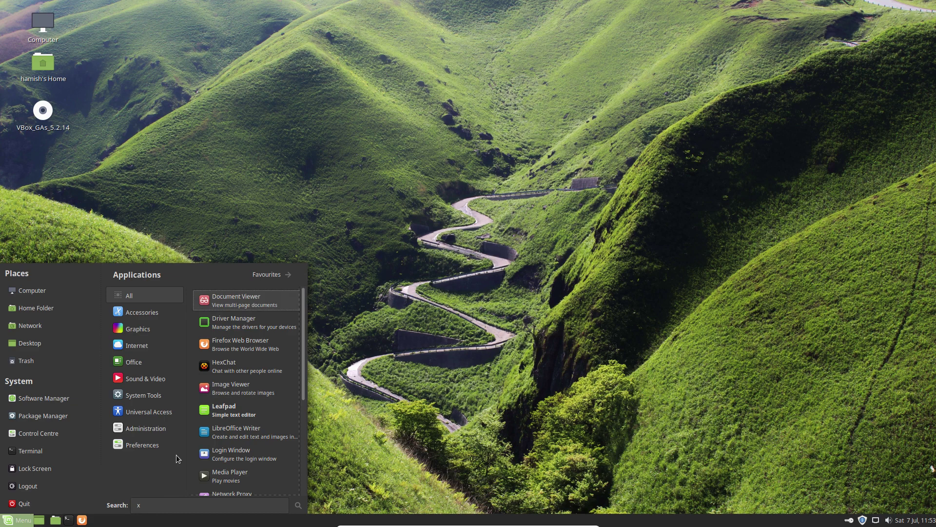
{"action": "type", "text": "view"}
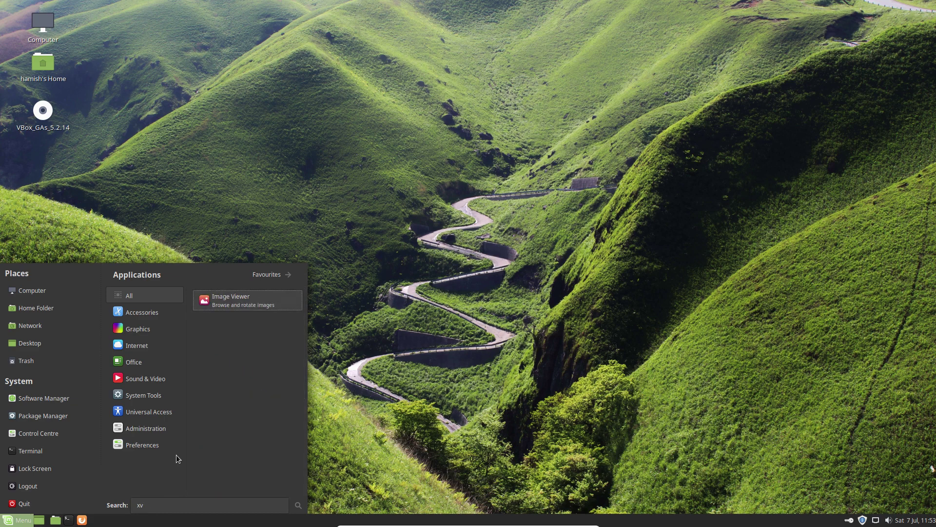
{"action": "key", "text": "BackSpace"}
{"action": "key", "text": "BackSpace"}
{"action": "key", "text": "BackSpace"}
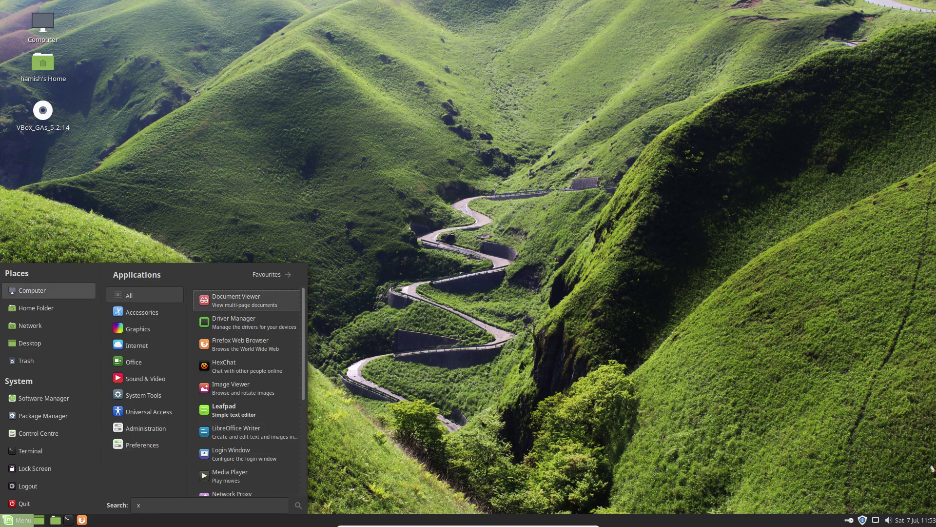
Launch the xed editor by searching 'ed' and check its Help > About version.
{"action": "type", "text": "ed"}
{"action": "key", "text": "Return"}
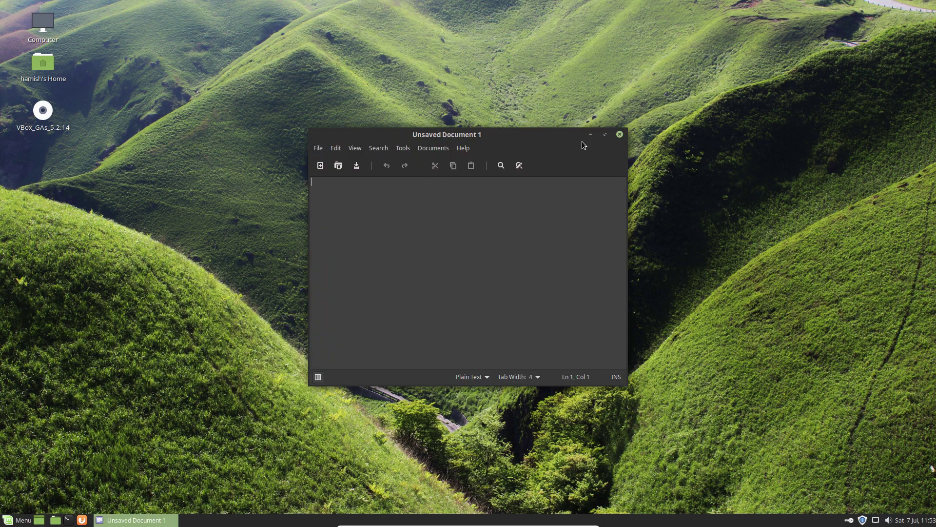
{"action": "left_click", "coordinate": [464, 149]}
{"action": "left_click", "coordinate": [472, 177]}
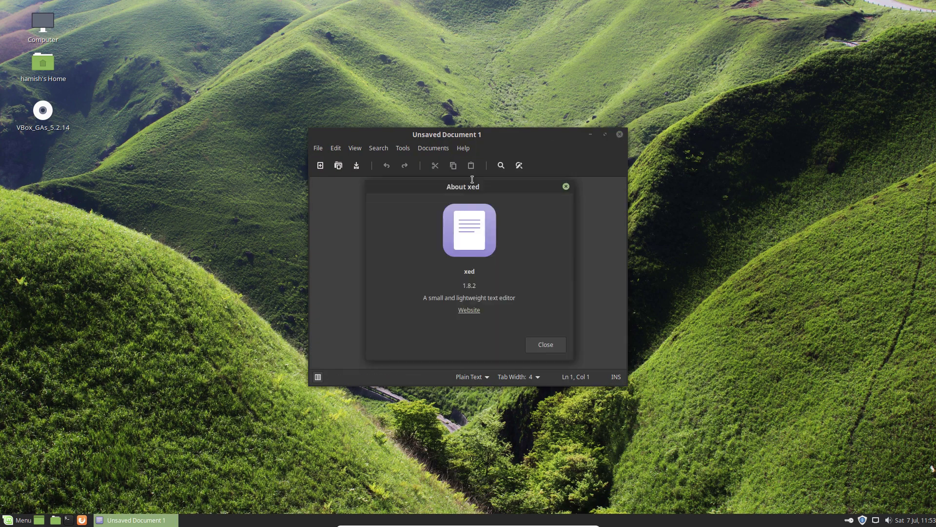
{"action": "left_click", "coordinate": [539, 344]}
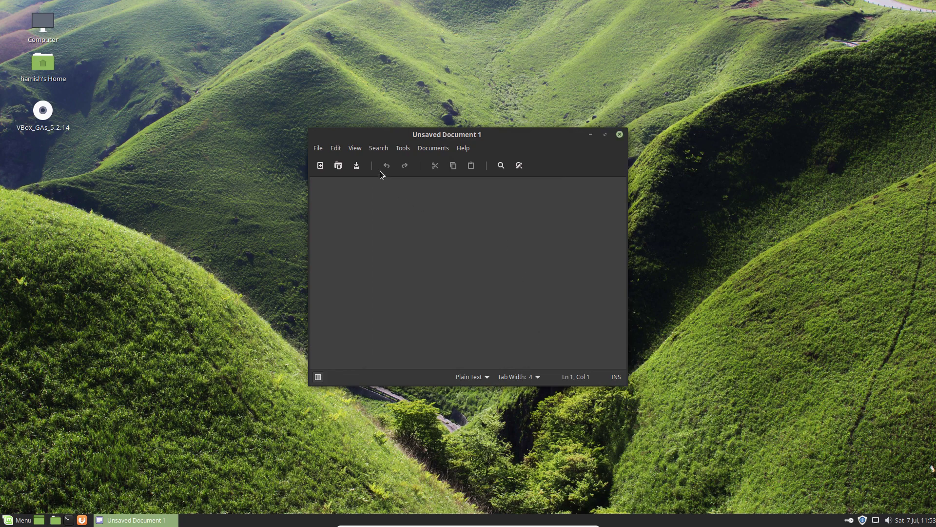
Browse xed's Documents and Plain Text highlighting language lists, then close the editor.
{"action": "left_click", "coordinate": [336, 147]}
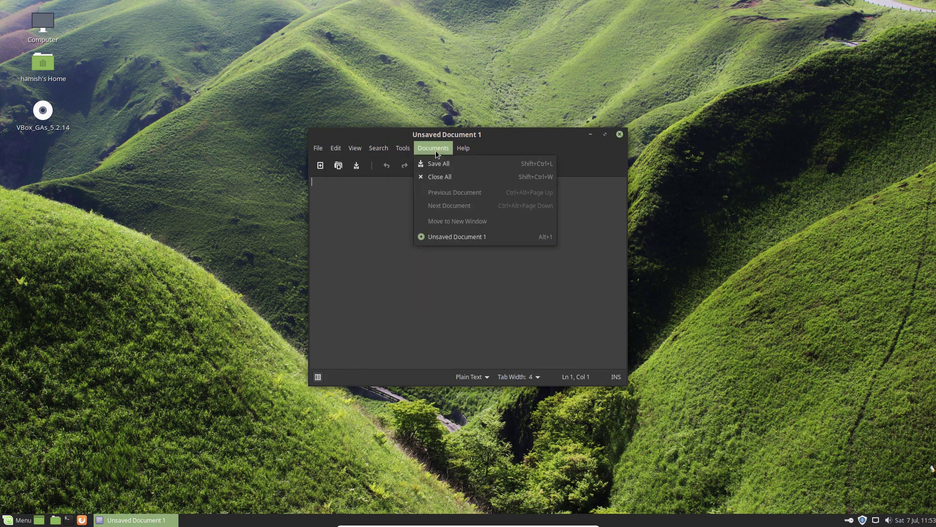
{"action": "left_click", "coordinate": [469, 376]}
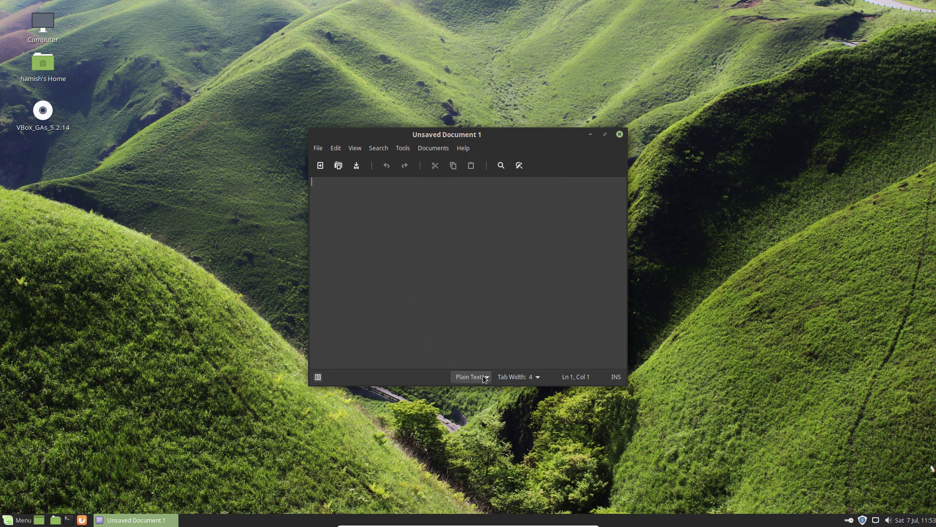
{"action": "left_click", "coordinate": [469, 376]}
{"action": "scroll", "coordinate": [493, 317], "scroll_direction": "down", "scroll_amount": 3}
{"action": "mouse_move", "coordinate": [498, 507]}
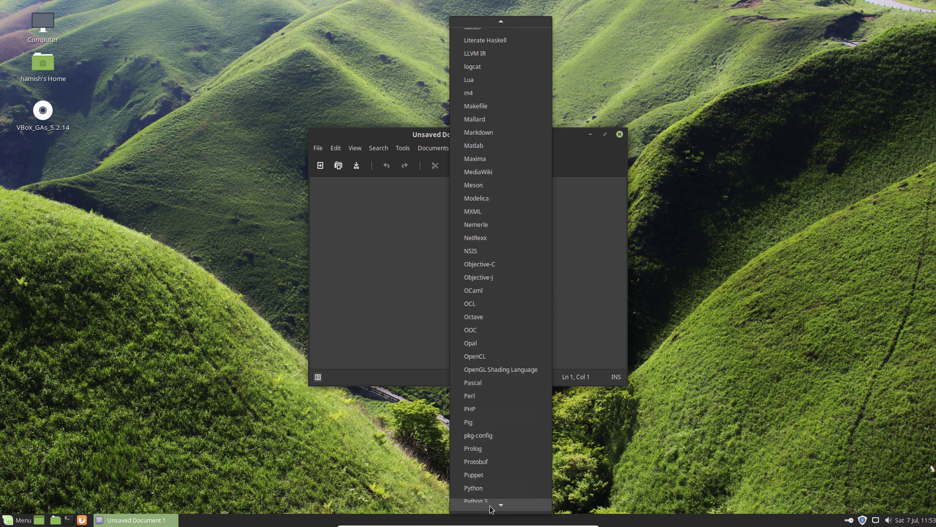
{"action": "left_click", "coordinate": [574, 330]}
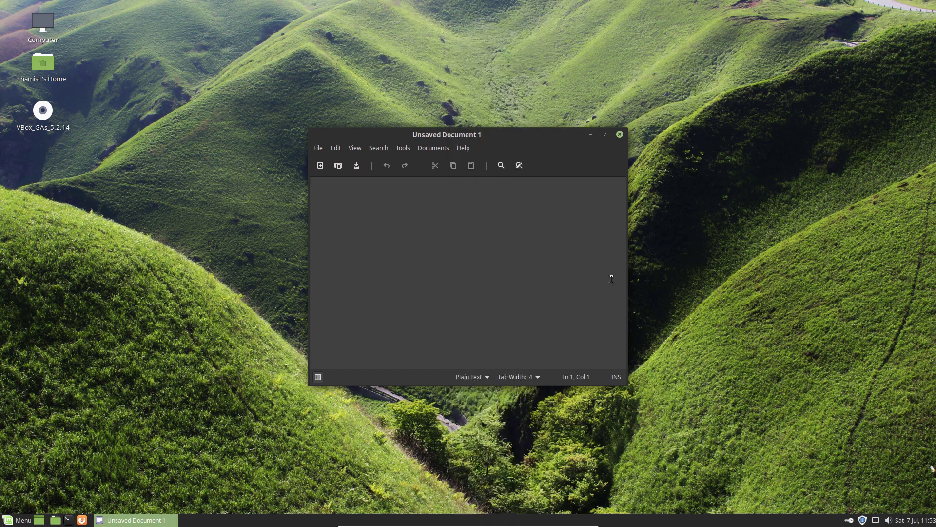
{"action": "left_click", "coordinate": [620, 133]}
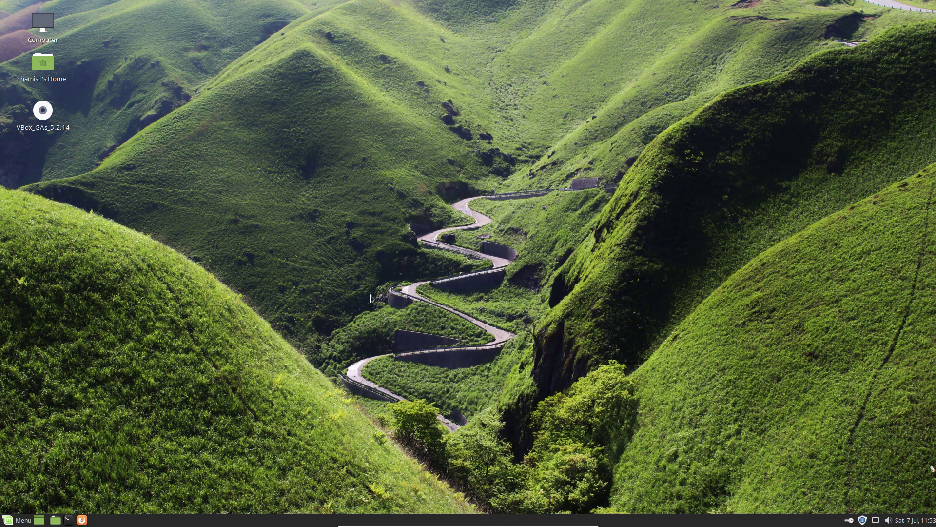
Launch Document Viewer by searching 'xre', browse its File and Help menus, then close it.
{"action": "left_click", "coordinate": [20, 521]}
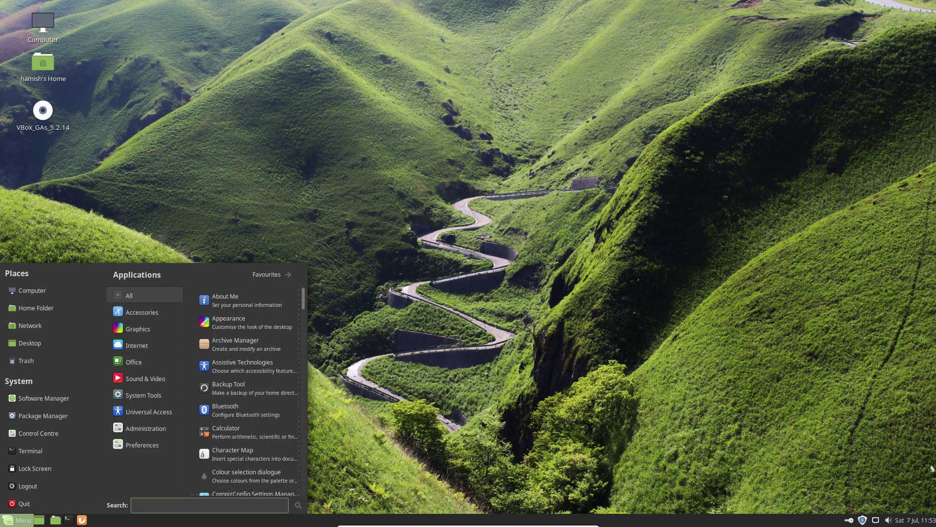
{"action": "type", "text": "xre"}
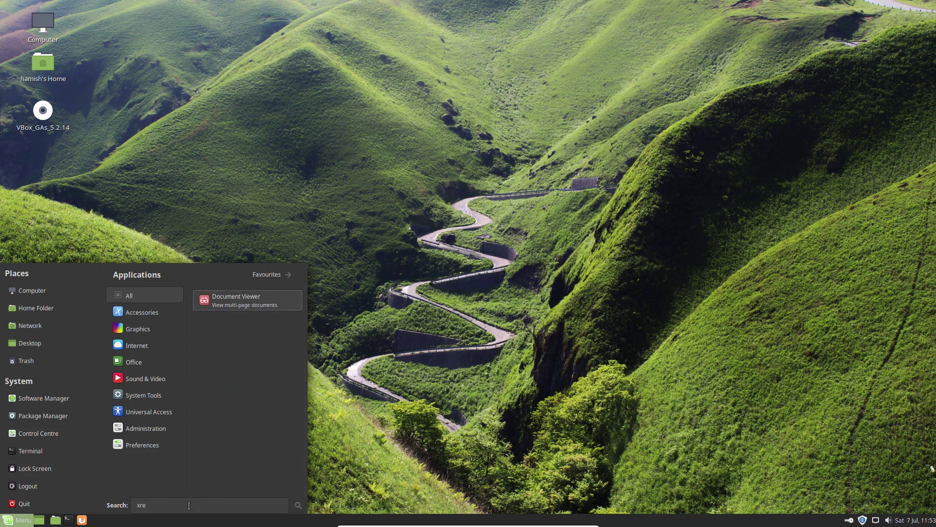
{"action": "key", "text": "Return"}
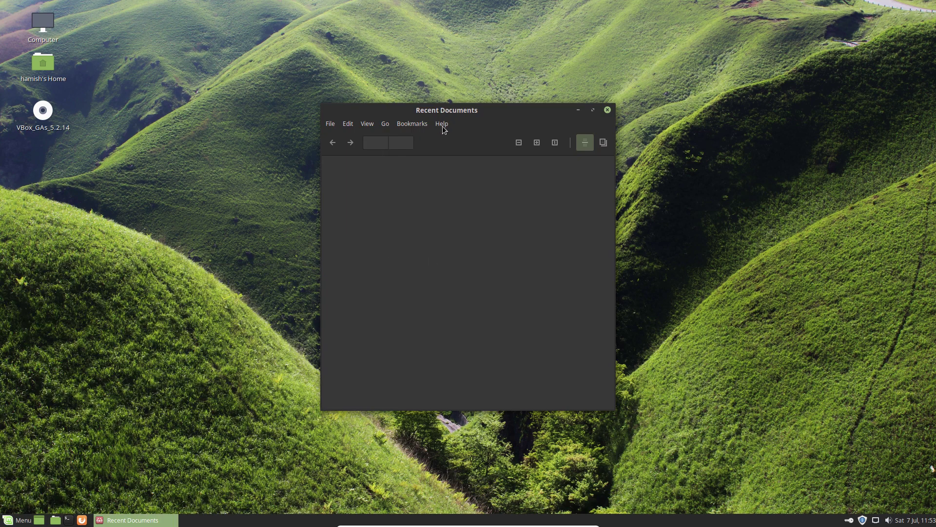
{"action": "left_click", "coordinate": [441, 125]}
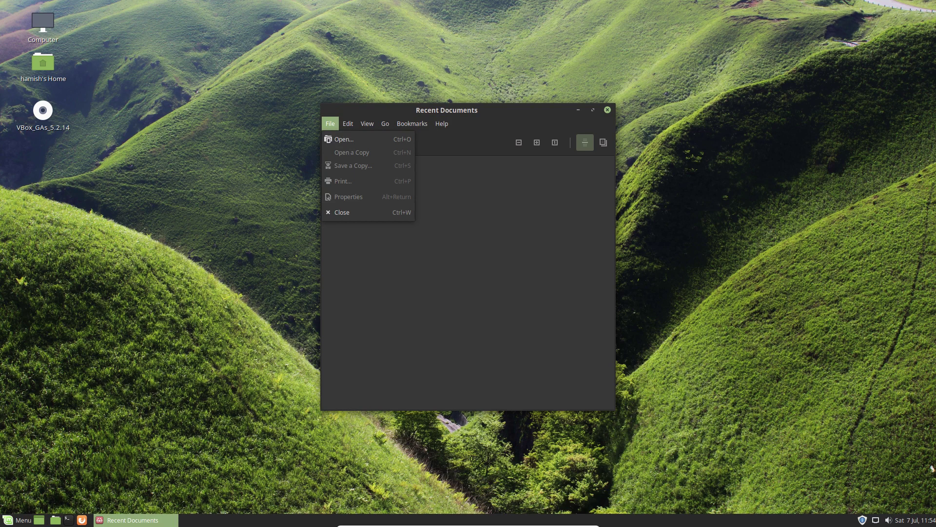
{"action": "mouse_move", "coordinate": [442, 125]}
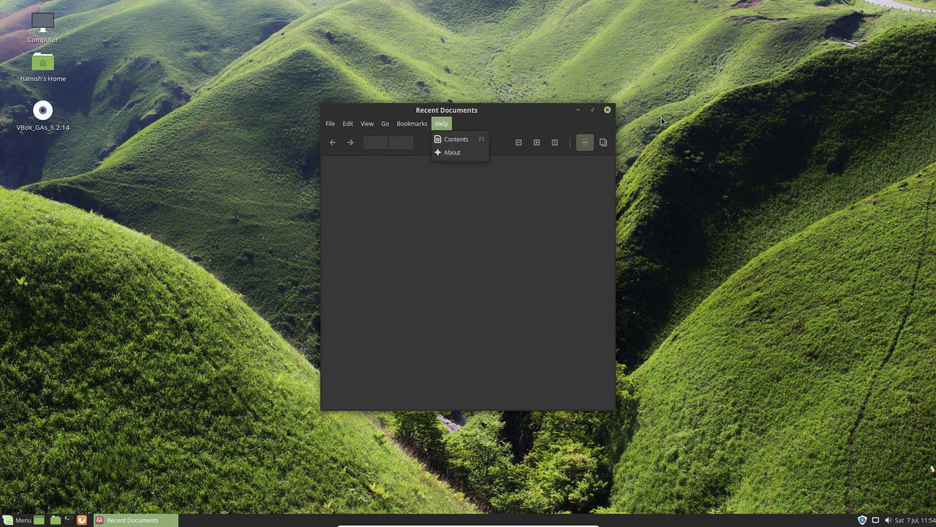
{"action": "left_click", "coordinate": [610, 110]}
{"action": "left_click", "coordinate": [608, 111]}
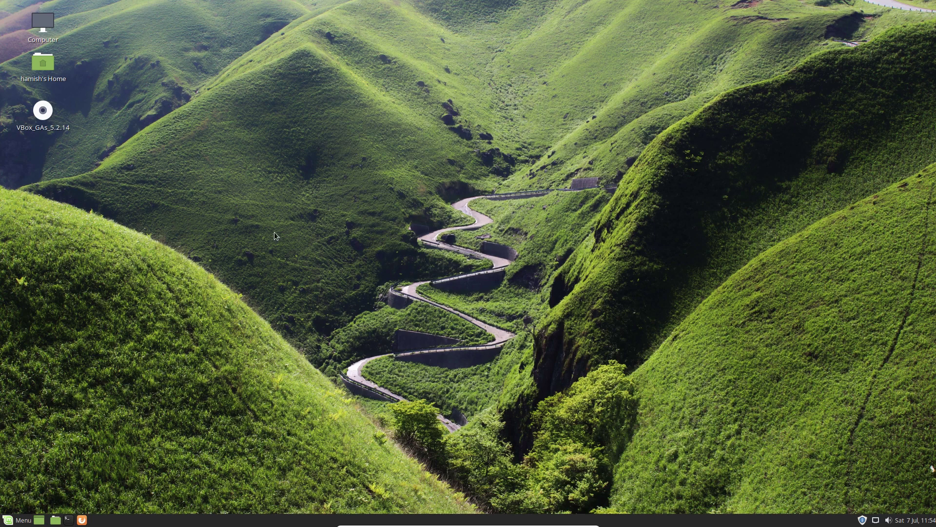
Open Driver Manager from Administration with the admin password, review its drivers, and close it.
{"action": "left_click", "coordinate": [18, 520]}
{"action": "mouse_move", "coordinate": [148, 432]}
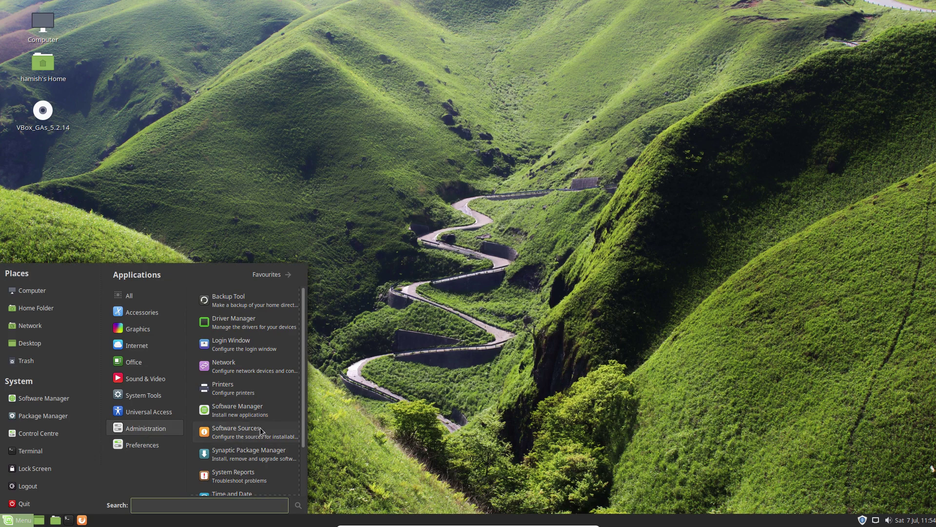
{"action": "scroll", "coordinate": [259, 430], "scroll_direction": "down", "scroll_amount": 3}
{"action": "scroll", "coordinate": [265, 437], "scroll_direction": "up", "scroll_amount": 3}
{"action": "left_click", "coordinate": [244, 321]}
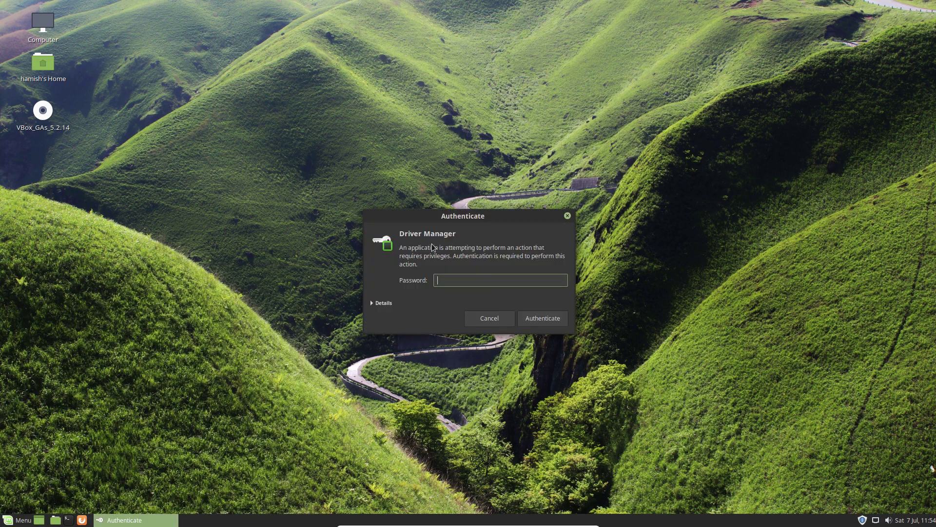
{"action": "type", "text": "••••••"}
{"action": "left_click", "coordinate": [528, 320]}
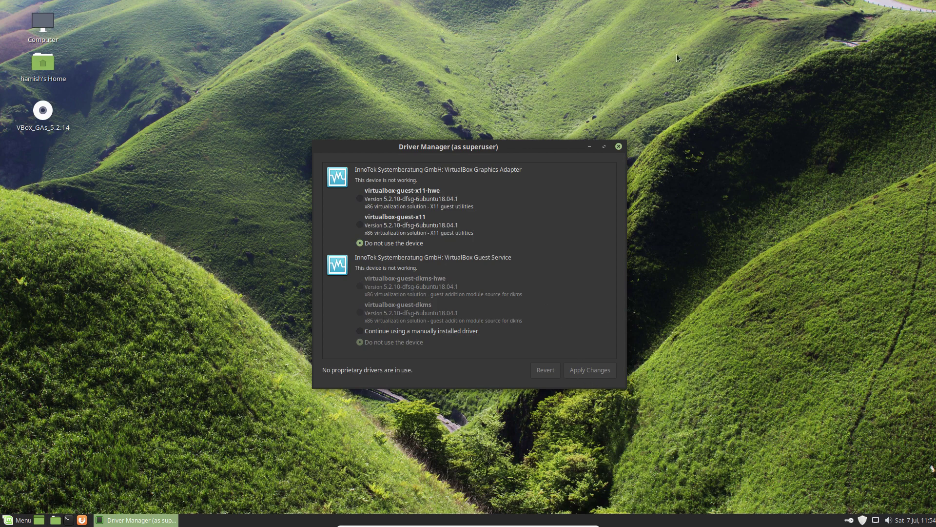
{"action": "left_click", "coordinate": [619, 146]}
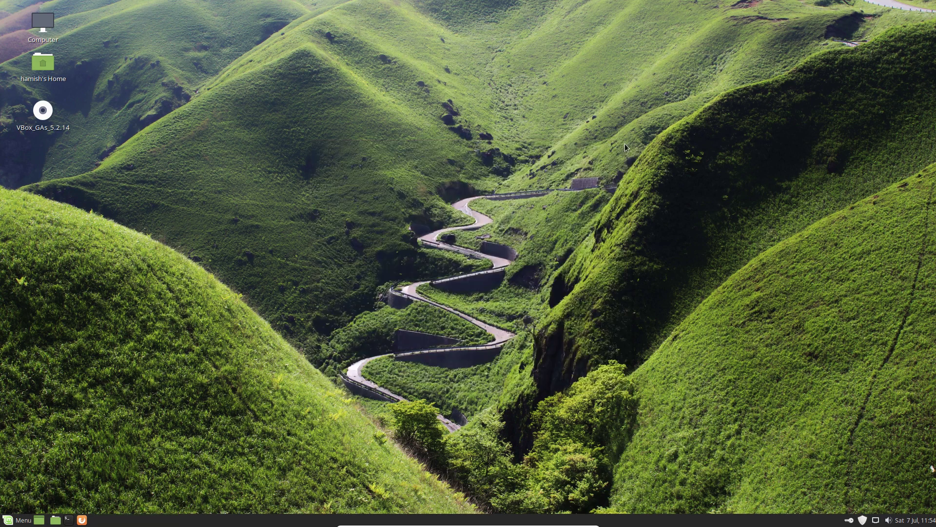
Open Disks, view the CD/DVD drive then the 16 GB hard disk, and close it.
{"action": "left_click", "coordinate": [19, 521]}
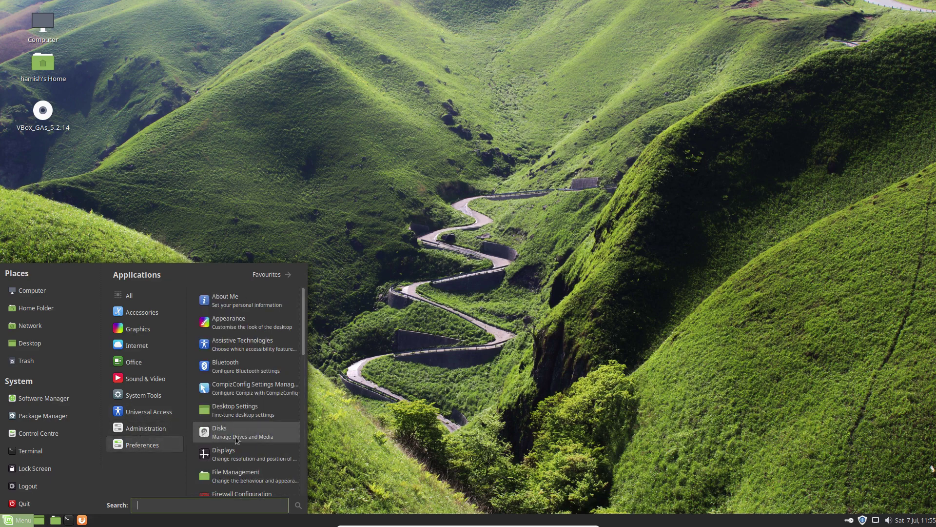
{"action": "left_click", "coordinate": [268, 435]}
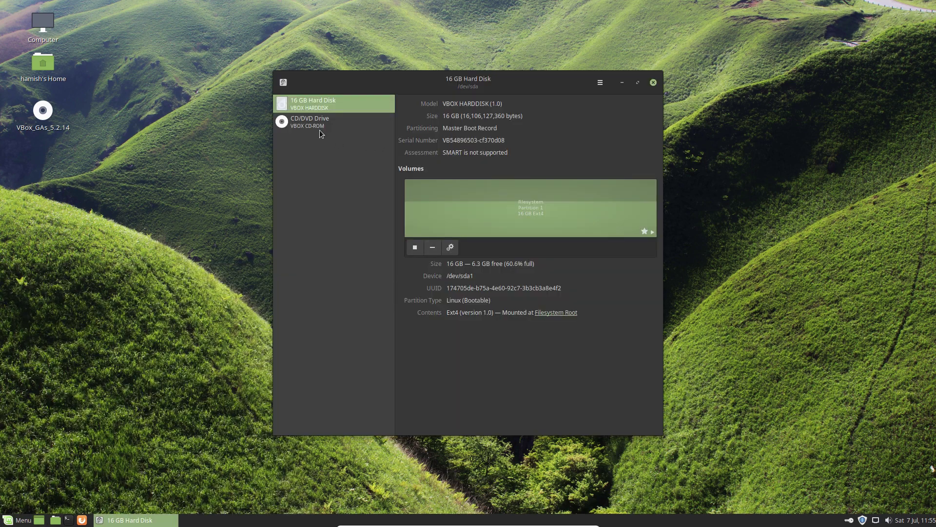
{"action": "left_click", "coordinate": [318, 117]}
{"action": "left_click", "coordinate": [324, 111]}
{"action": "left_click", "coordinate": [653, 83]}
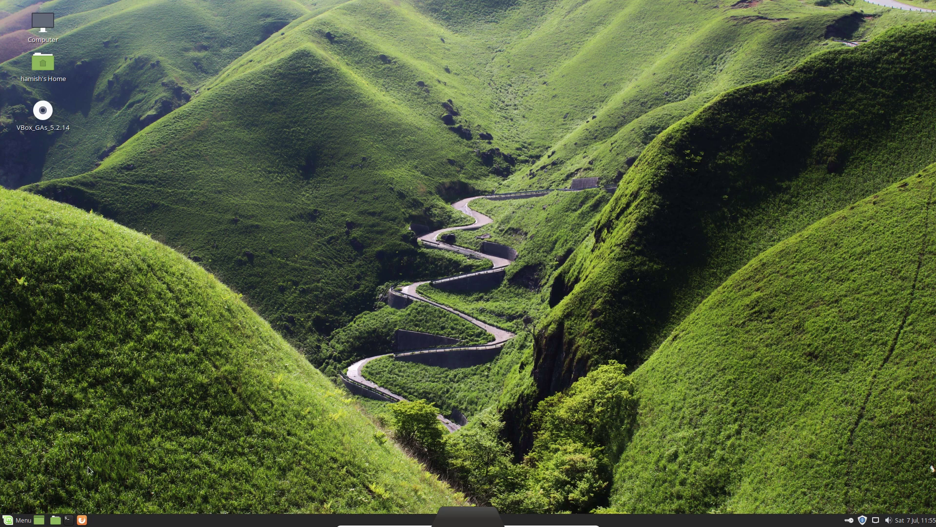
Choose Quit from the Mint menu to bring up the shutdown countdown dialog.
{"action": "left_click", "coordinate": [33, 518]}
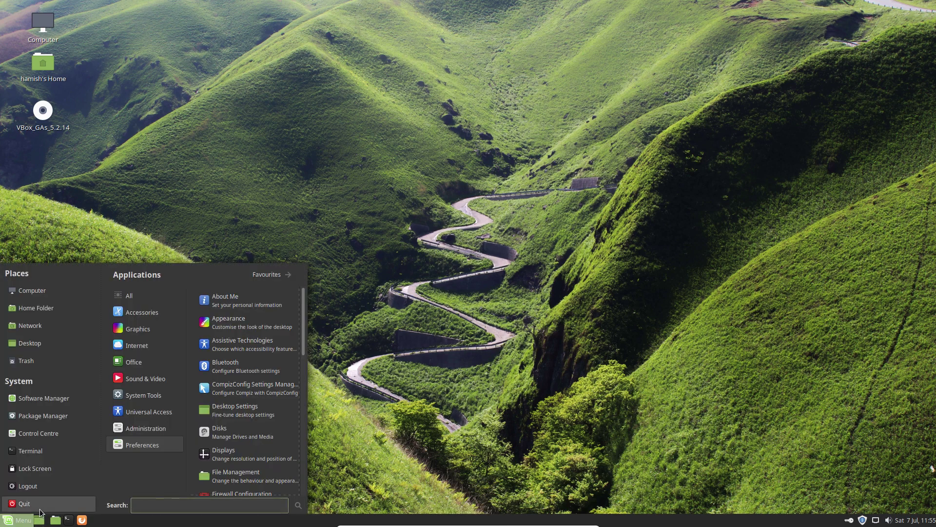
{"action": "left_click", "coordinate": [26, 505]}
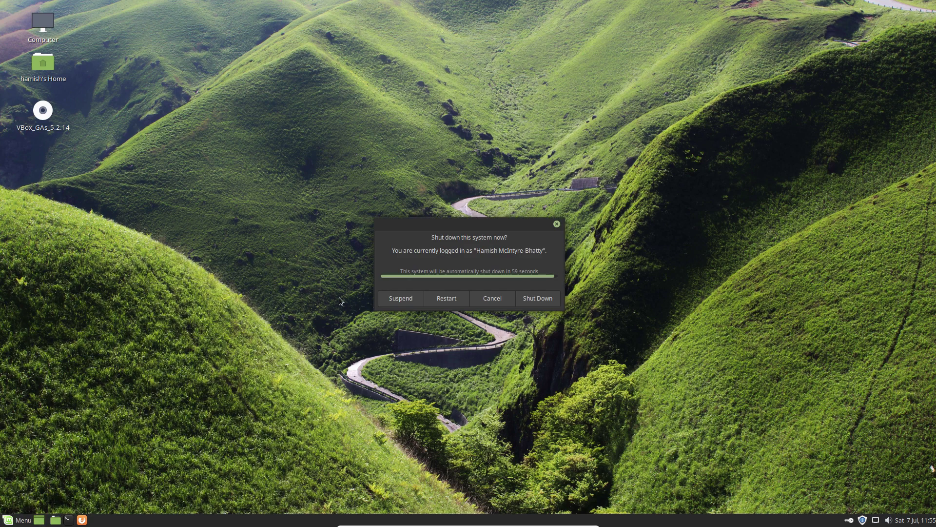